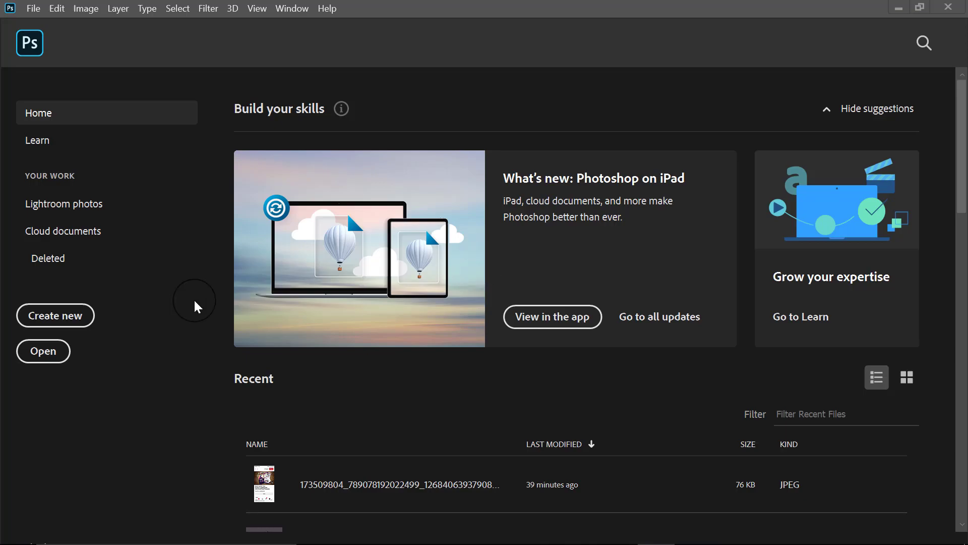
# - Create a new document named "Dl Flyer Design" at 1169 x 2480 pixels, 300 pixels/inch, in RGB Color with a white background
pyautogui.click(69, 318)
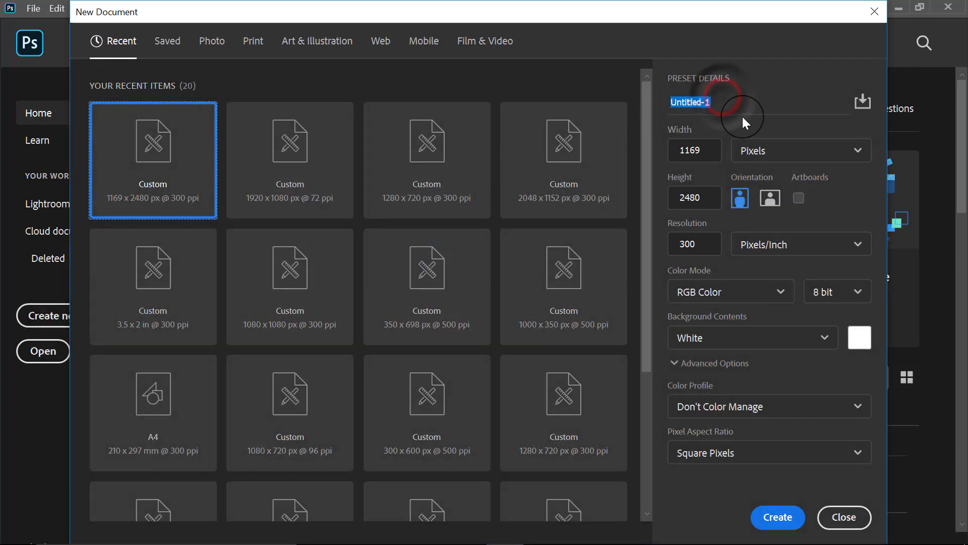
pyautogui.press('BackSpace')
pyautogui.write('DI Flyer Design')
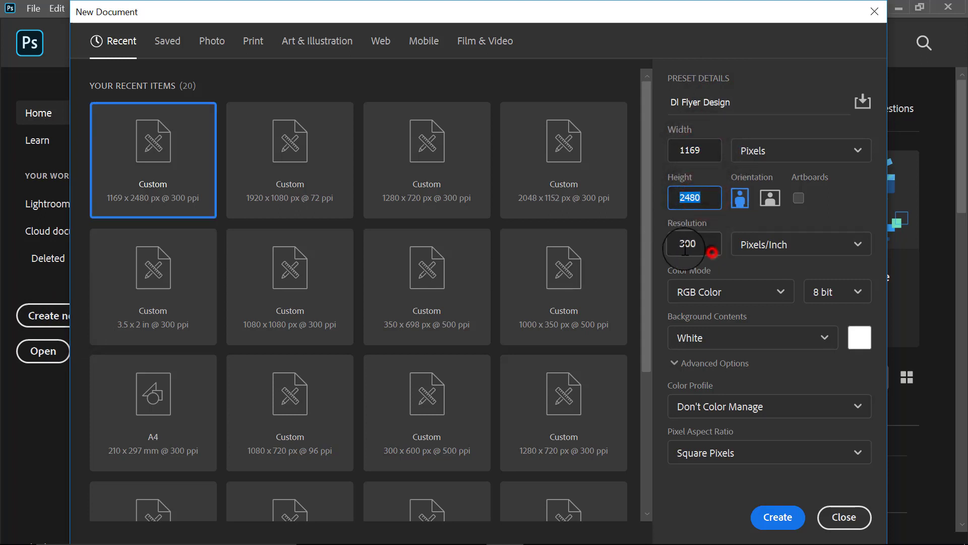
pyautogui.click(776, 516)
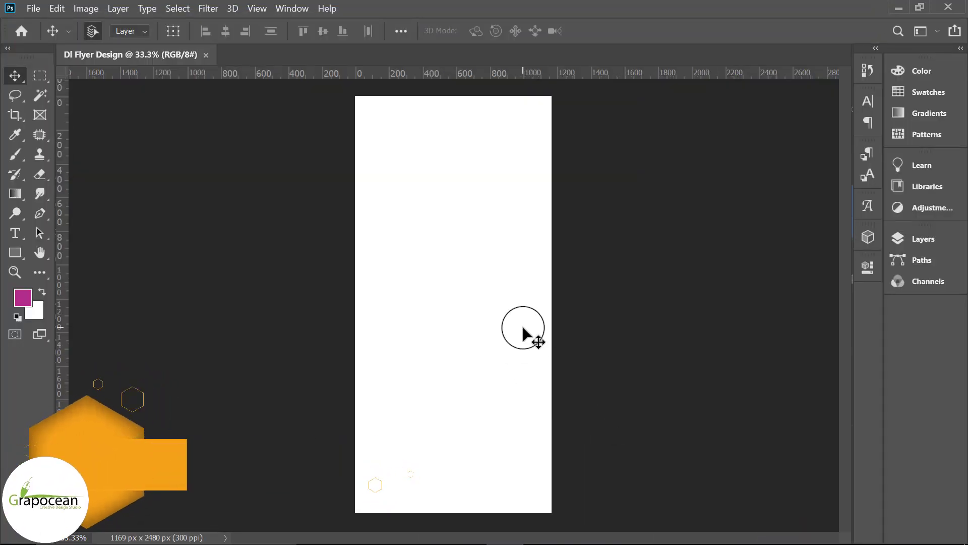
# - Add a new layer and draw a dark purple circle about 1712 px wide over the lower part of the flyer
pyautogui.click(951, 243)
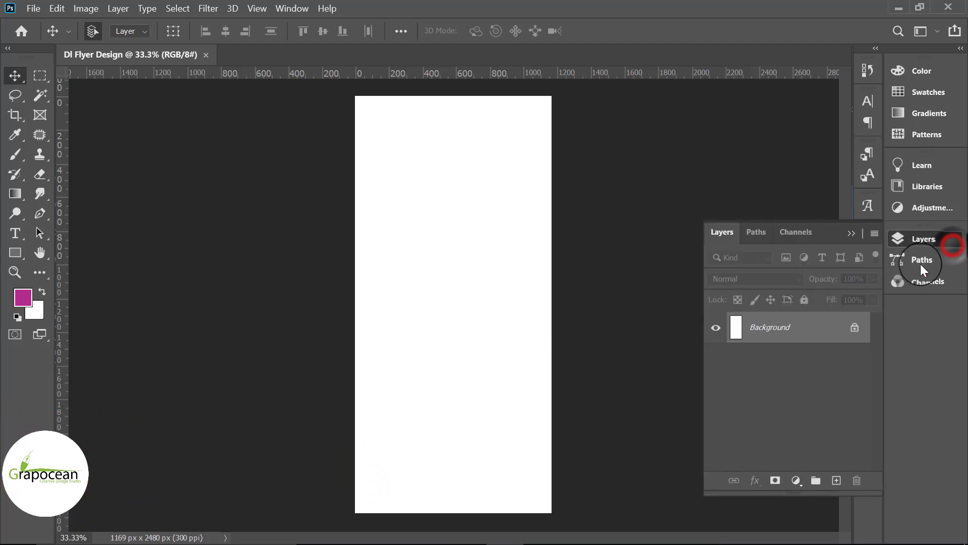
pyautogui.click(836, 480)
pyautogui.click(13, 254)
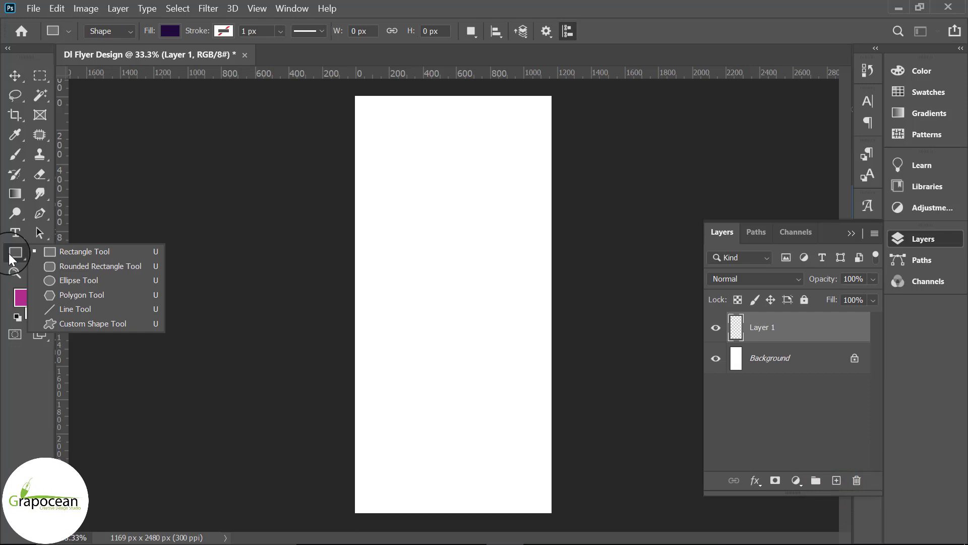
pyautogui.click(84, 281)
pyautogui.moveTo(337, 257); pyautogui.dragTo(632, 543)
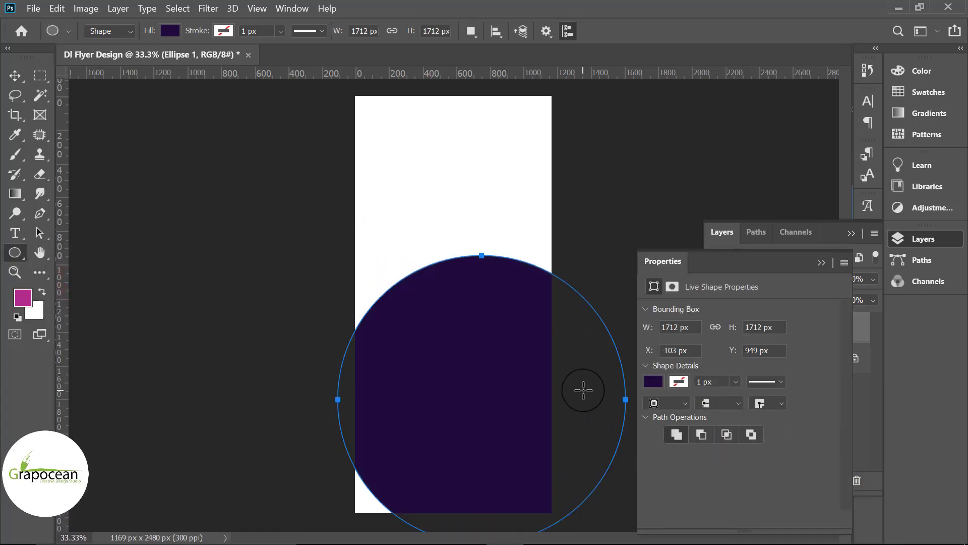
# - Scale the purple circle to about 157.5% and position it so its curve spans the flyer's lower part
pyautogui.scroll(-2, 583, 389)
pyautogui.scroll(-1, 583, 393)
pyautogui.click(15, 75)
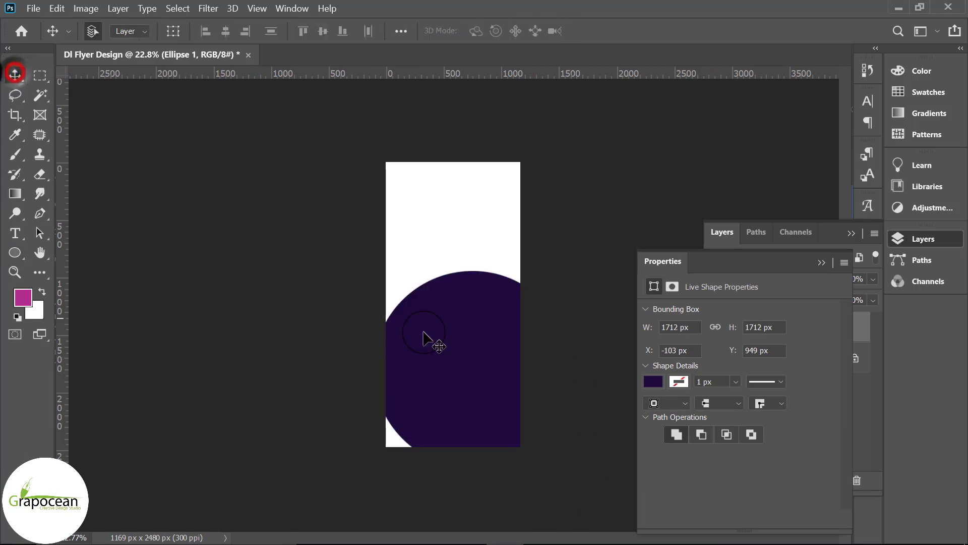
pyautogui.moveTo(432, 340); pyautogui.dragTo(479, 373)
pyautogui.scroll(-3, 512, 434)
pyautogui.hotkey('ctrl', 't')
pyautogui.moveTo(524, 403); pyautogui.dragTo(558, 439)
pyautogui.moveTo(446, 341); pyautogui.dragTo(462, 371)
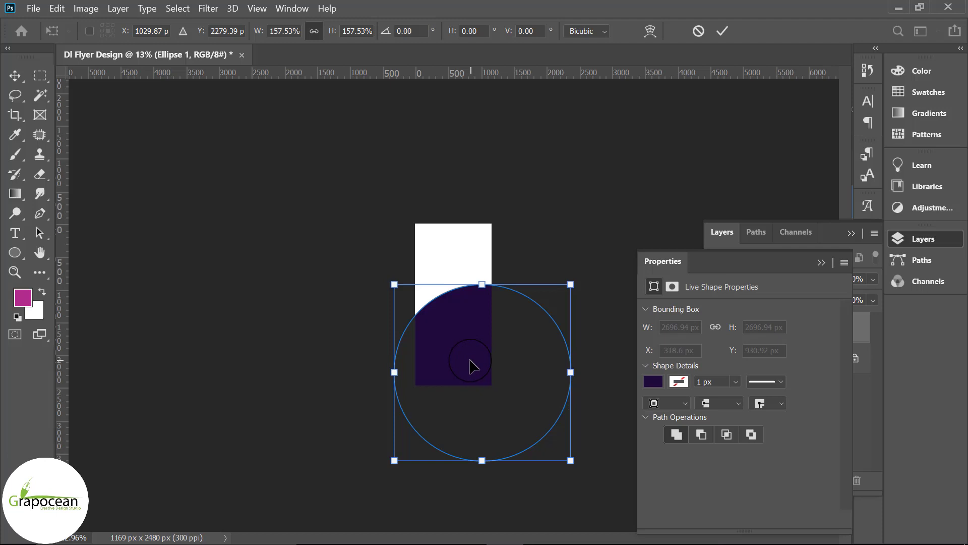
pyautogui.click(722, 31)
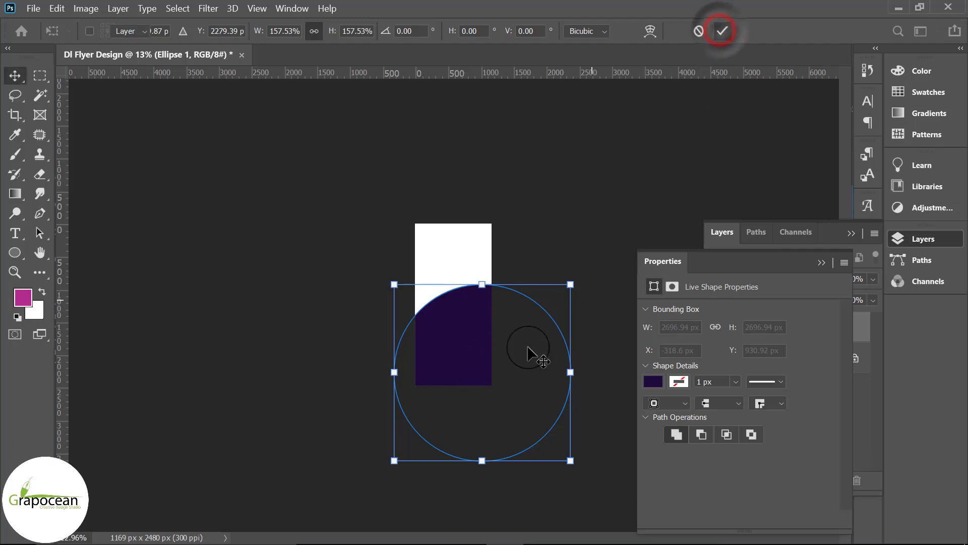
# - Move the purple circle about 211 px to the left and 110 px down
pyautogui.scroll(4, 529, 348)
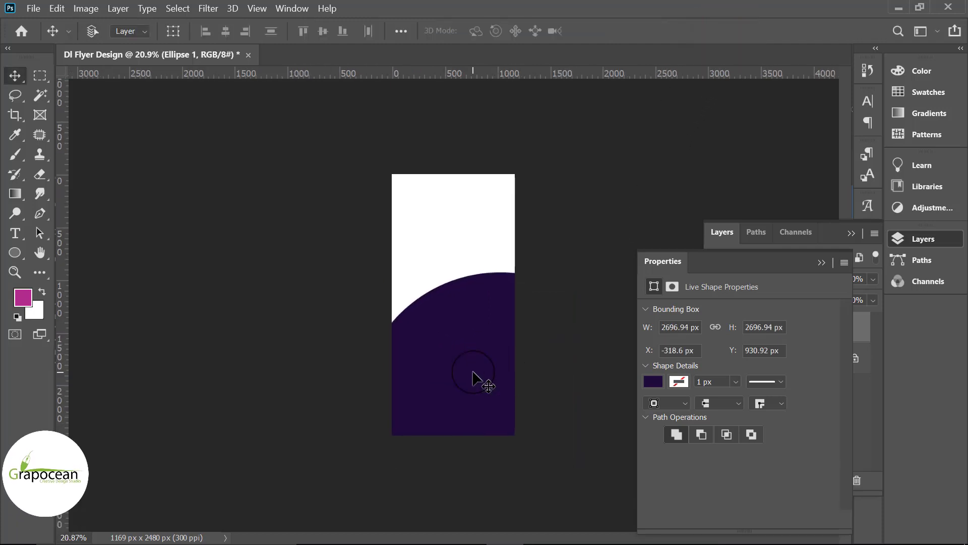
pyautogui.hotkey('ctrl', 't')
pyautogui.moveTo(480, 385); pyautogui.dragTo(461, 400)
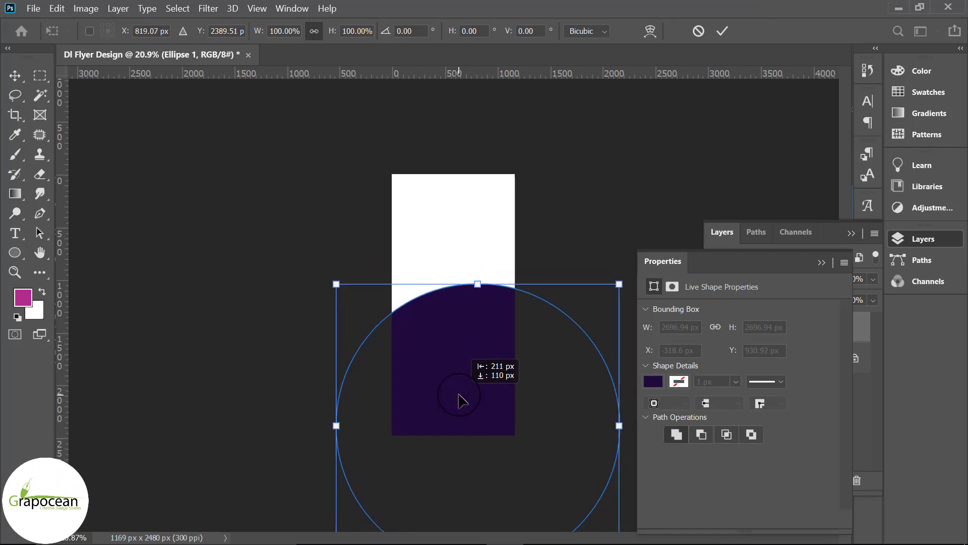
pyautogui.click(722, 31)
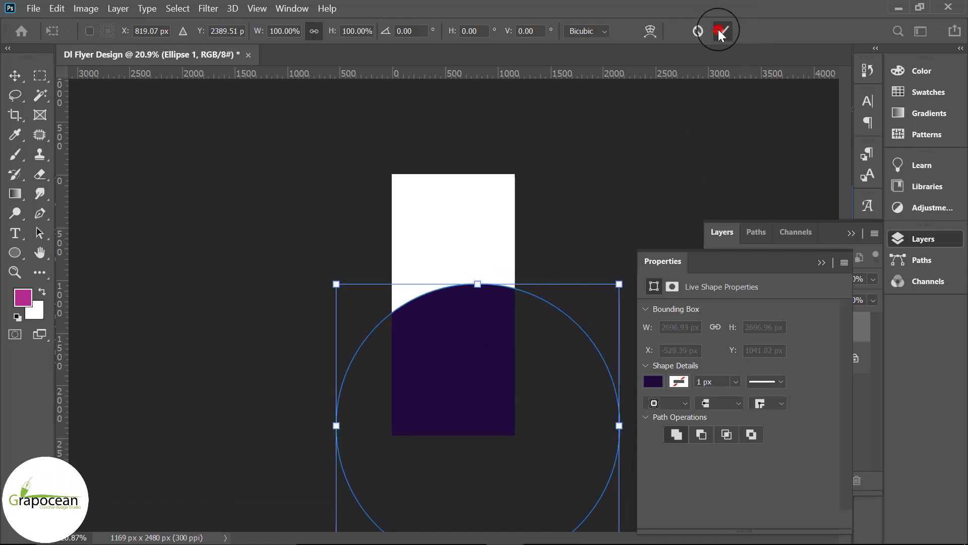
pyautogui.scroll(-2, 489, 328)
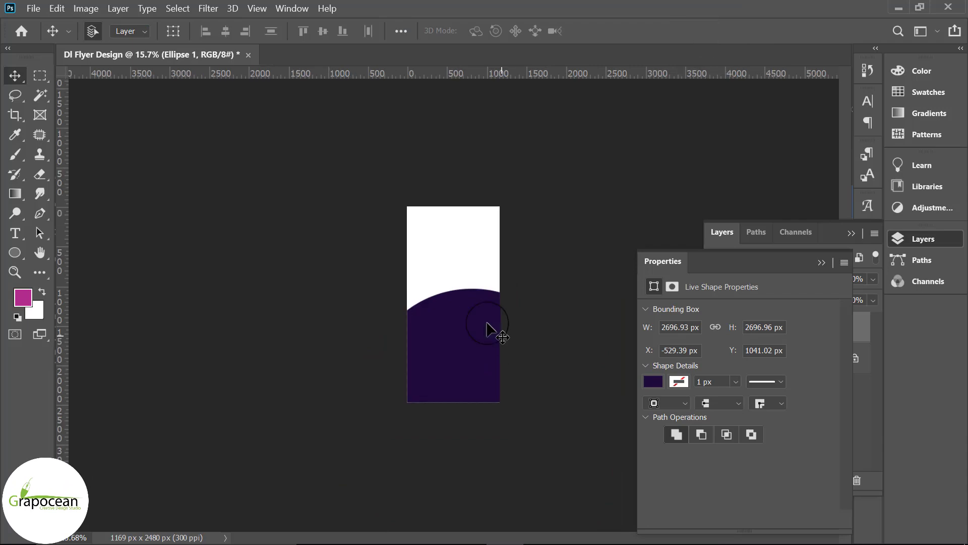
# - Open the classroom photo tMgWKtENnK.jpg from the DL Flyer Design folder on the Desktop
pyautogui.click(33, 8)
pyautogui.click(54, 34)
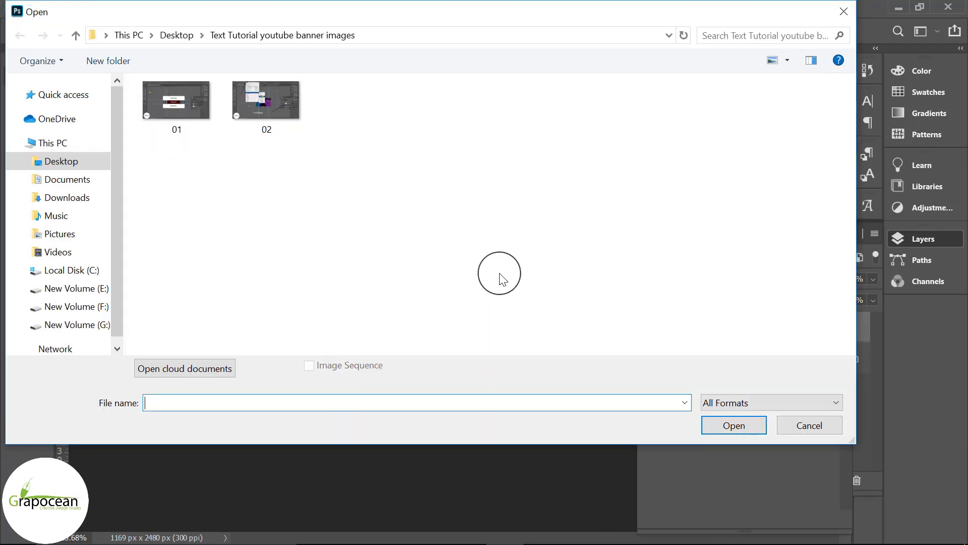
pyautogui.click(63, 160)
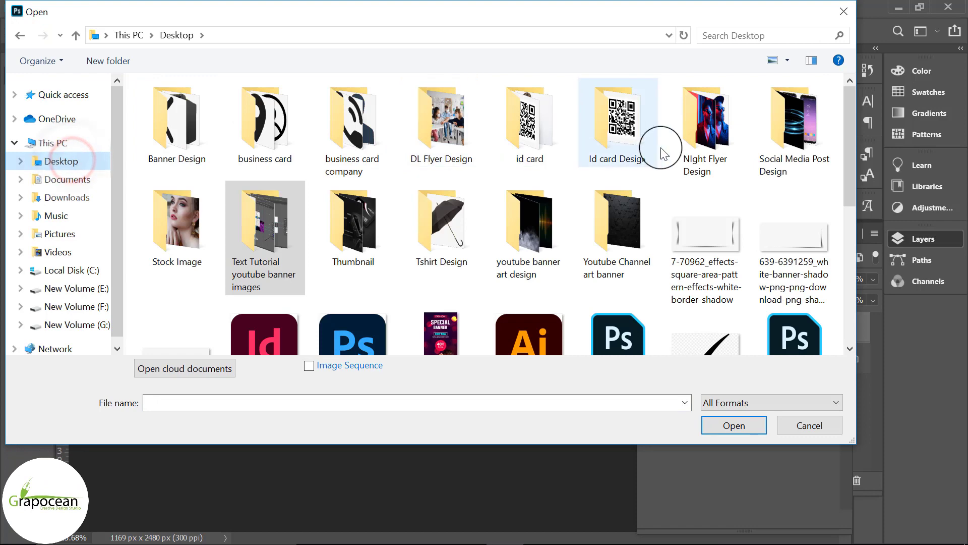
pyautogui.doubleClick(432, 134)
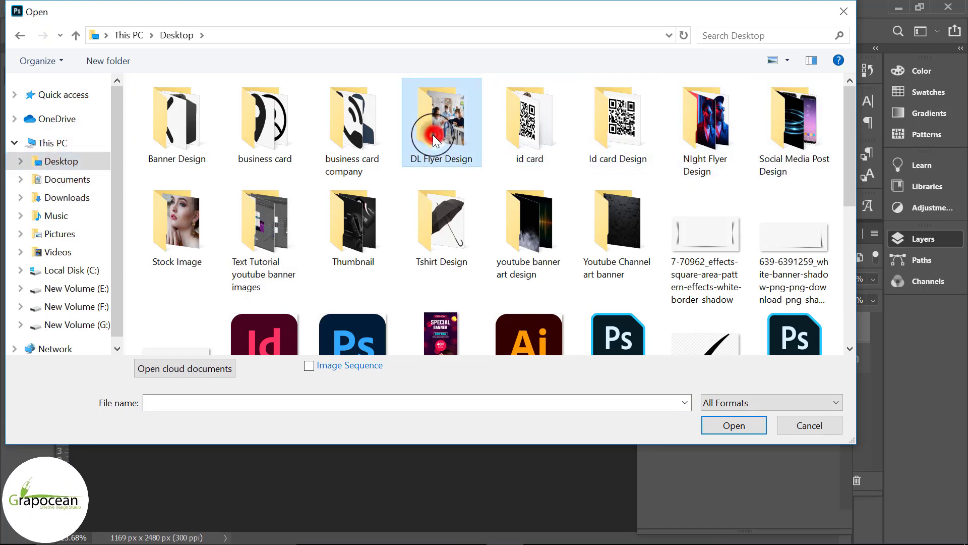
pyautogui.click(176, 108)
pyautogui.click(747, 427)
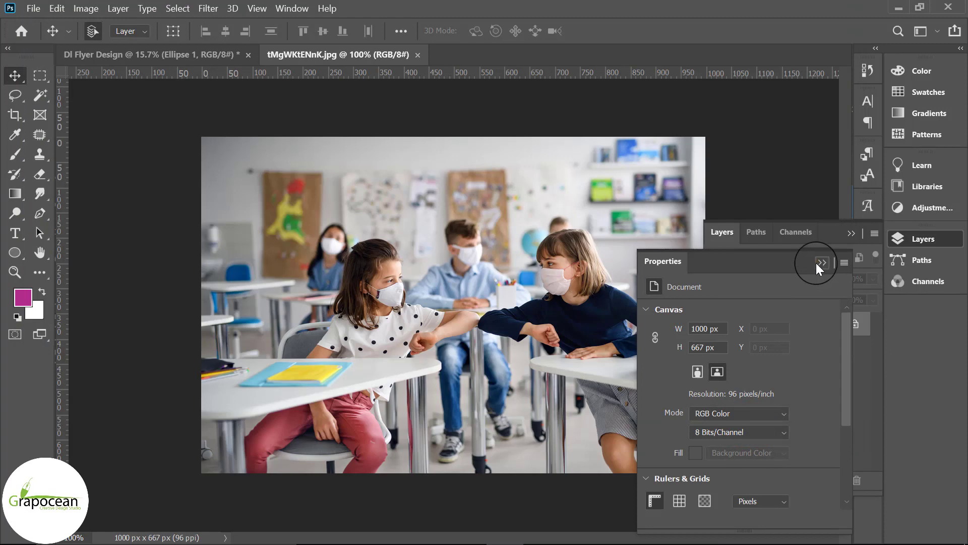
# - Unlock the classroom photo's background layer and bring the photo into the Dl Flyer Design document
pyautogui.click(818, 262)
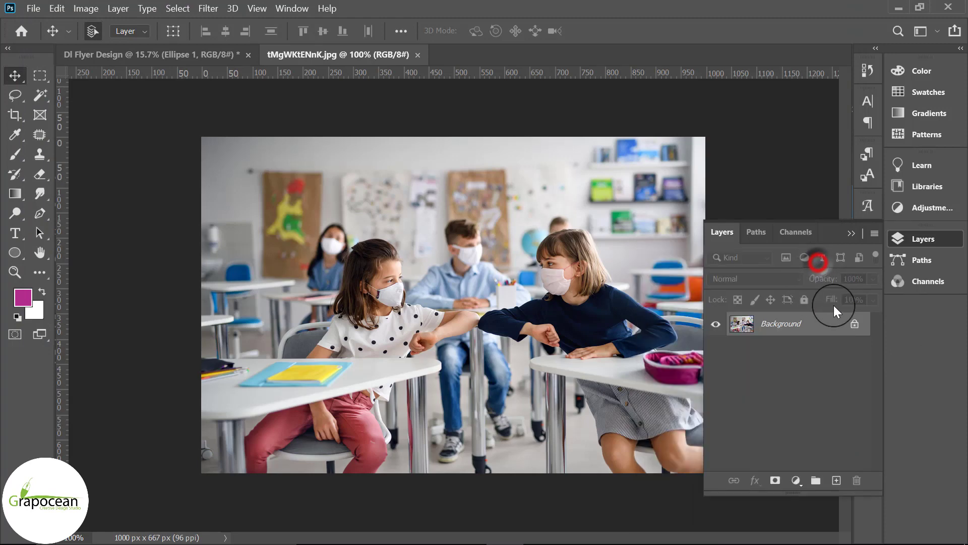
pyautogui.click(854, 324)
pyautogui.moveTo(452, 221); pyautogui.dragTo(452, 289)
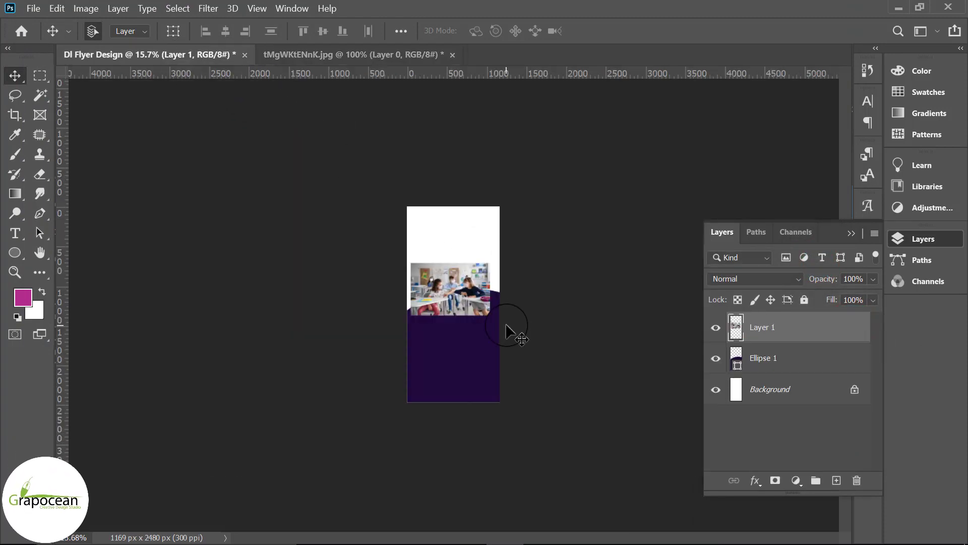
# - Scale the classroom photo to about 174% and place it across the top of the flyer
pyautogui.hotkey('ctrl', 't')
pyautogui.moveTo(489, 317); pyautogui.dragTo(469, 268)
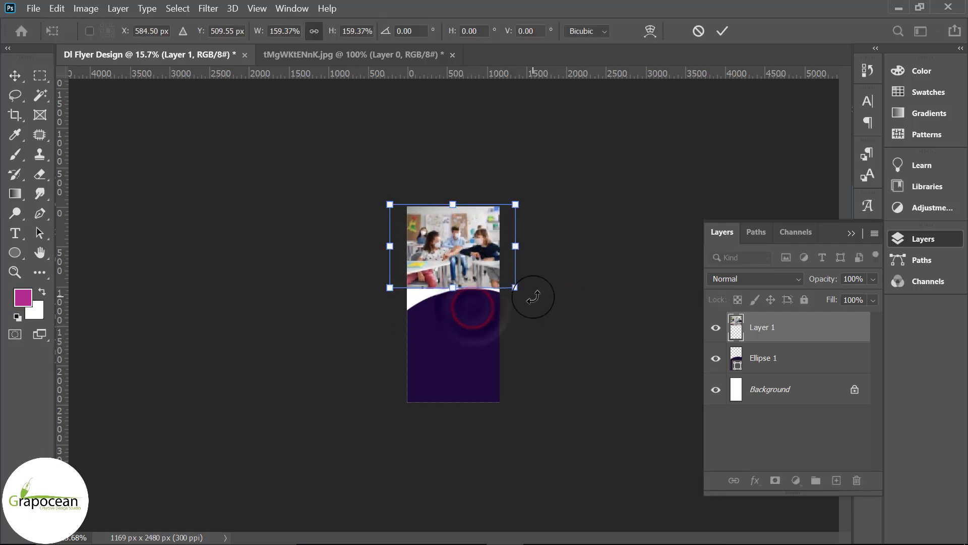
pyautogui.moveTo(515, 287); pyautogui.dragTo(522, 293)
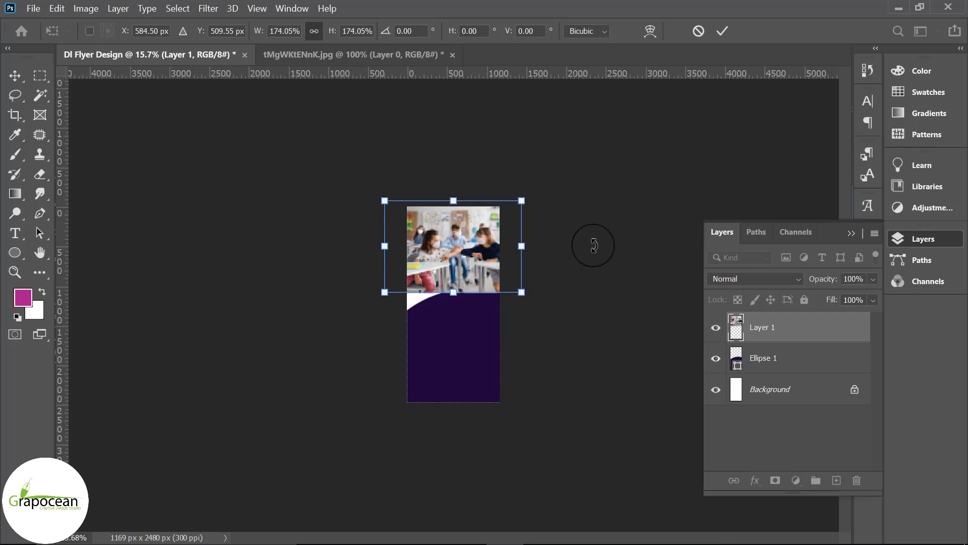
pyautogui.click(725, 32)
pyautogui.scroll(4, 508, 350)
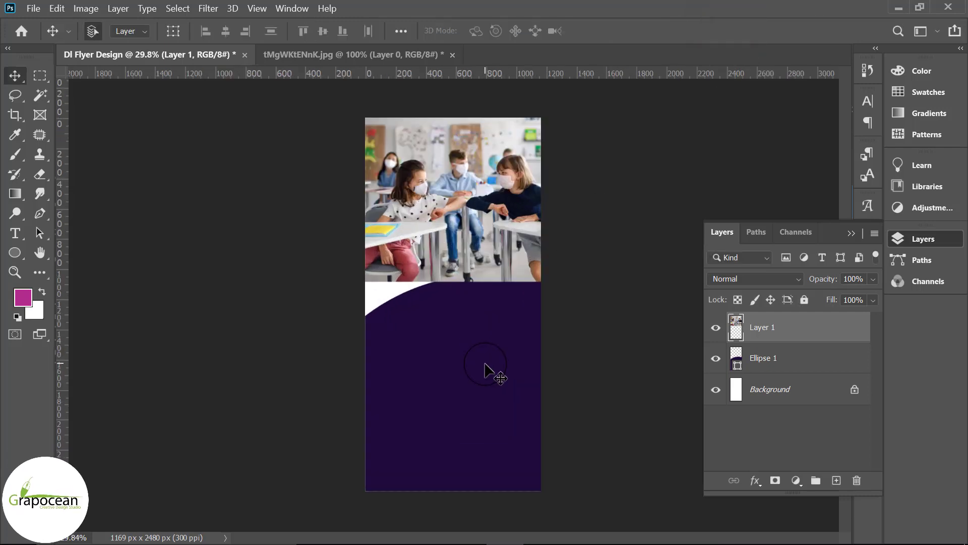
# - Stack the Ellipse 1 layer above the photo and position the circle so its curve overlaps the photo's lower edge
pyautogui.click(785, 362)
pyautogui.moveTo(784, 362); pyautogui.dragTo(793, 319)
pyautogui.moveTo(476, 413); pyautogui.dragTo(473, 353)
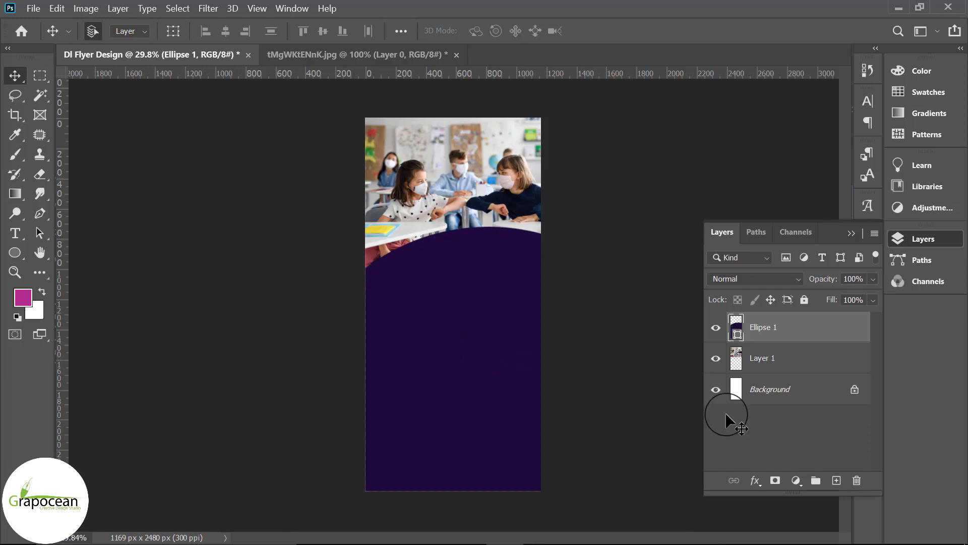
pyautogui.scroll(-3, 587, 403)
pyautogui.scroll(4, 470, 313)
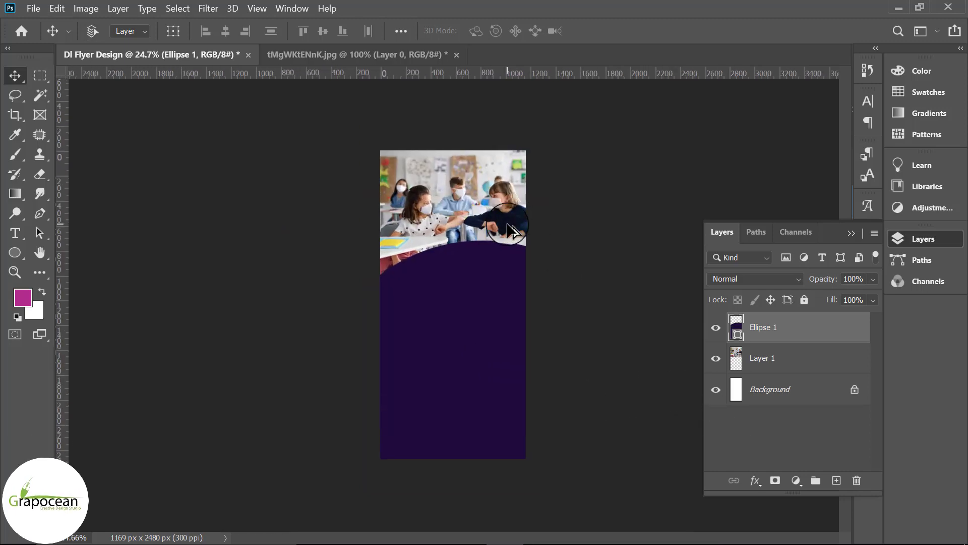
pyautogui.moveTo(471, 313); pyautogui.dragTo(479, 347)
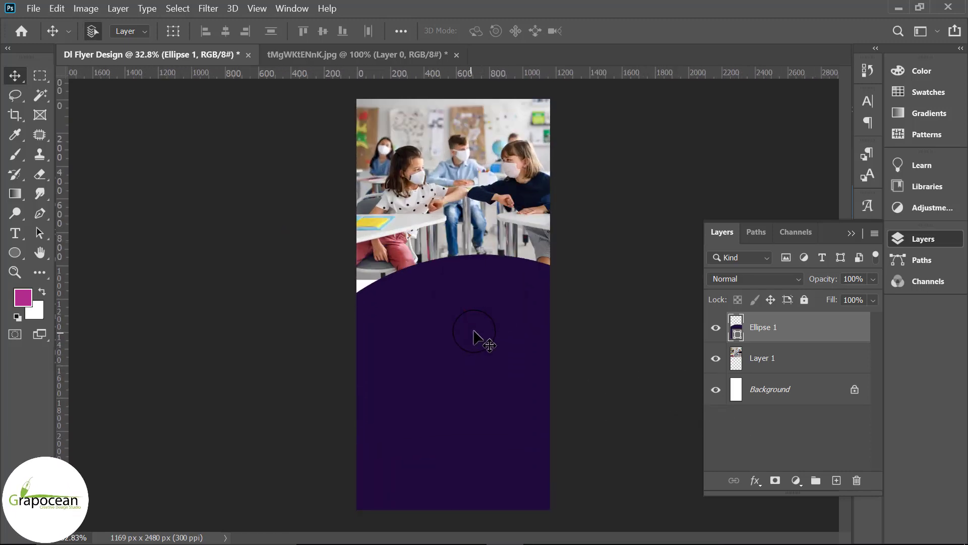
# - Enlarge the classroom photo to about 115% and move it down so it fills the area behind the circle's curve
pyautogui.click(488, 203)
pyautogui.hotkey('ctrl', 't')
pyautogui.moveTo(598, 282); pyautogui.dragTo(602, 276)
pyautogui.moveTo(503, 194); pyautogui.dragTo(504, 221)
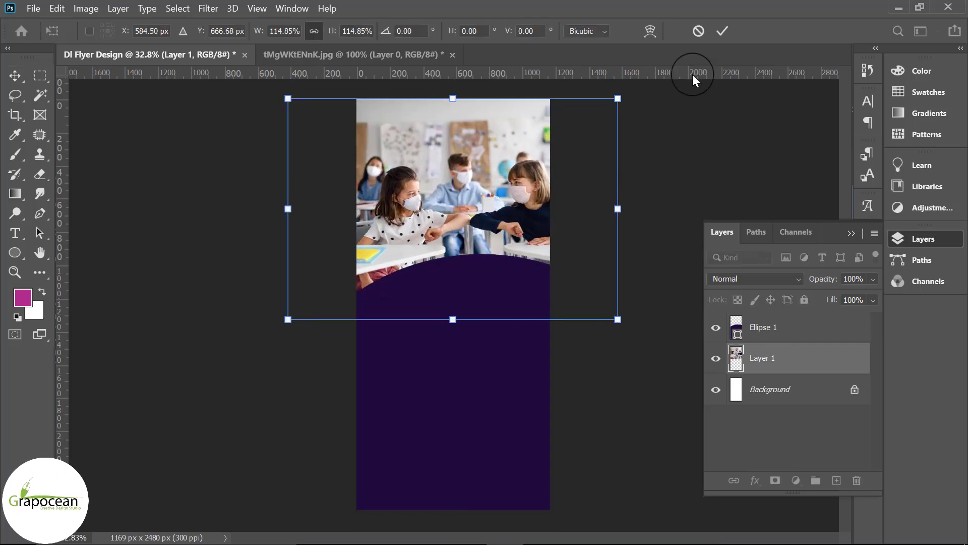
pyautogui.click(722, 31)
pyautogui.hotkey('ctrl', '-')
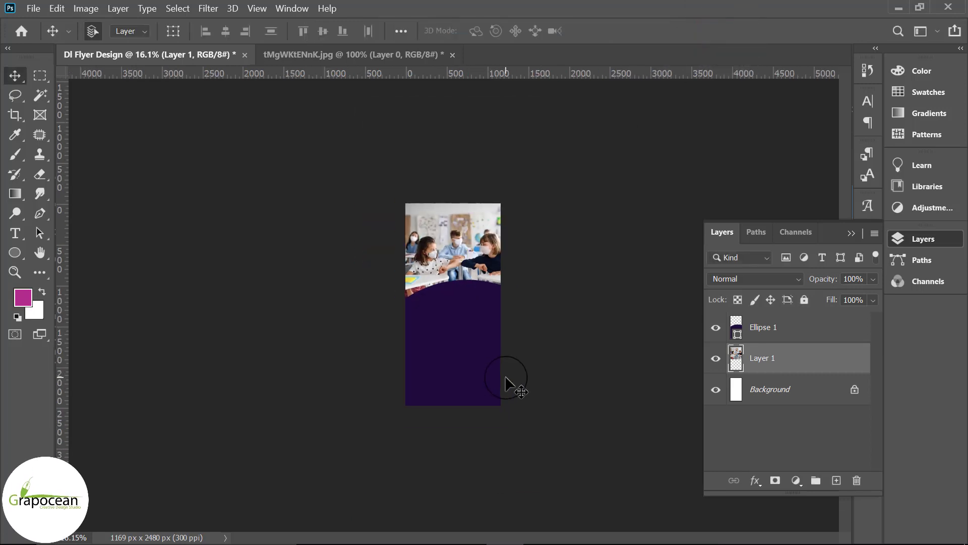
pyautogui.scroll(2, 513, 378)
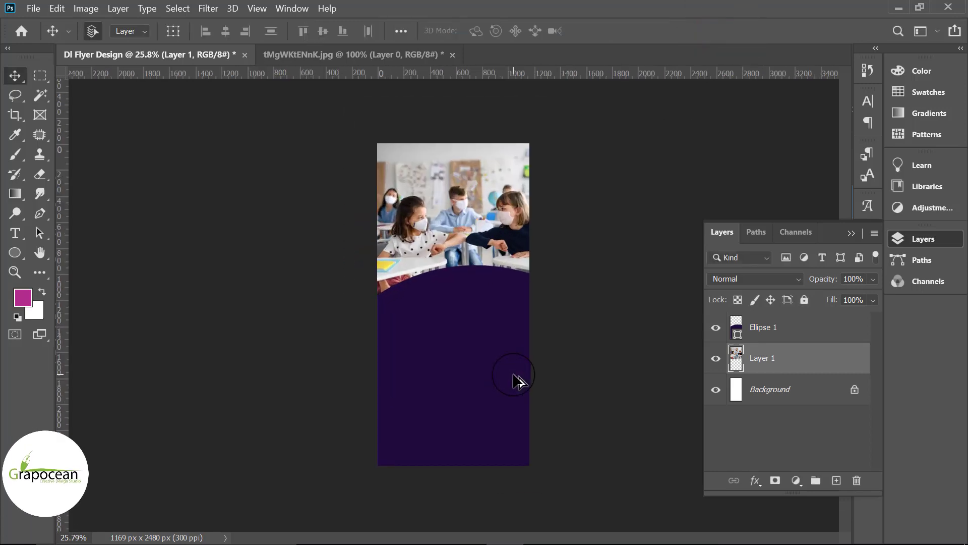
pyautogui.scroll(-1, 600, 363)
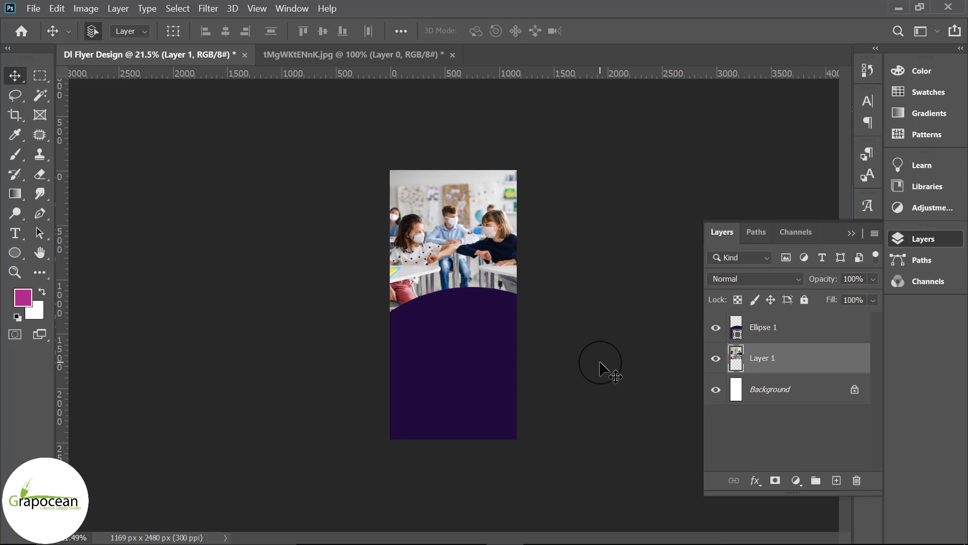
pyautogui.scroll(3, 589, 368)
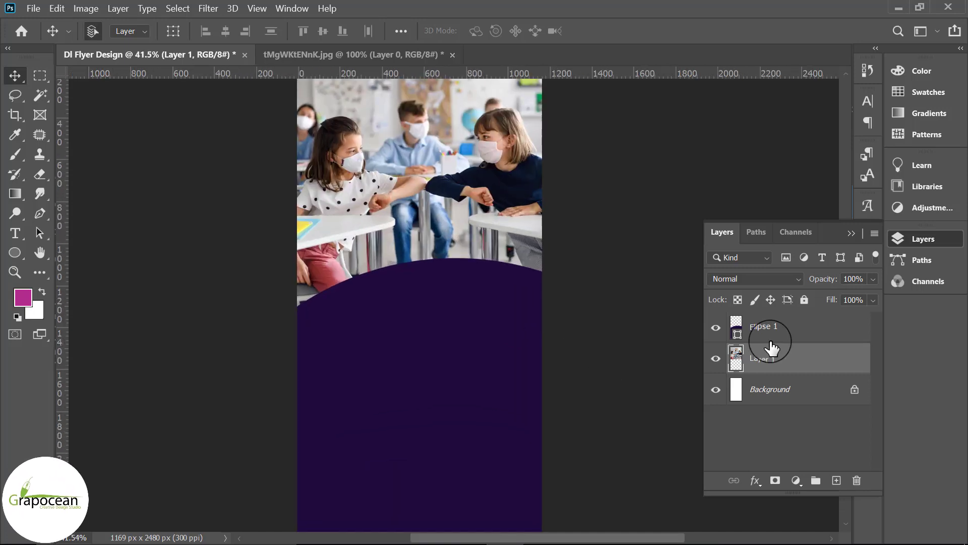
# - Add an empty layer above Ellipse 1, and attach a layer mask to Ellipse 1 with the Brush tool active
pyautogui.click(789, 329)
pyautogui.click(836, 480)
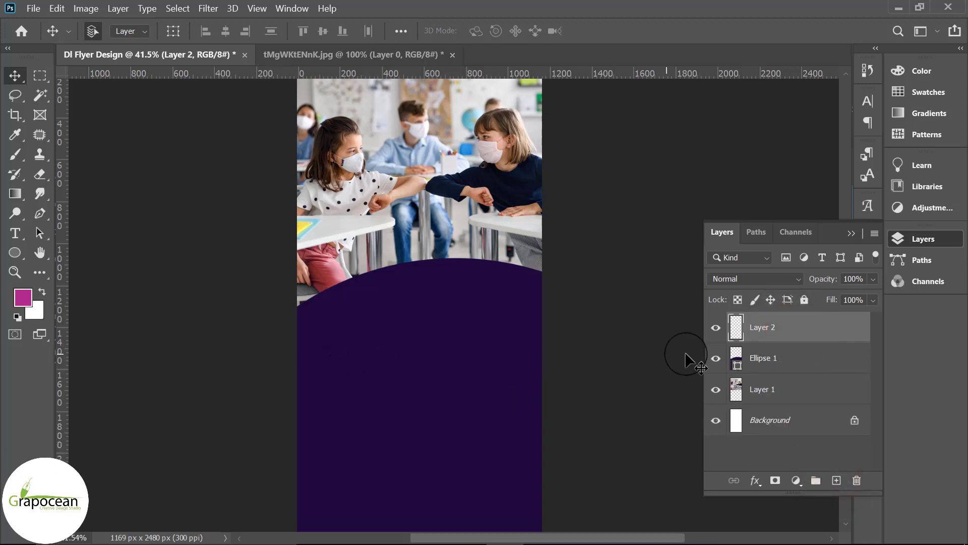
pyautogui.click(763, 359)
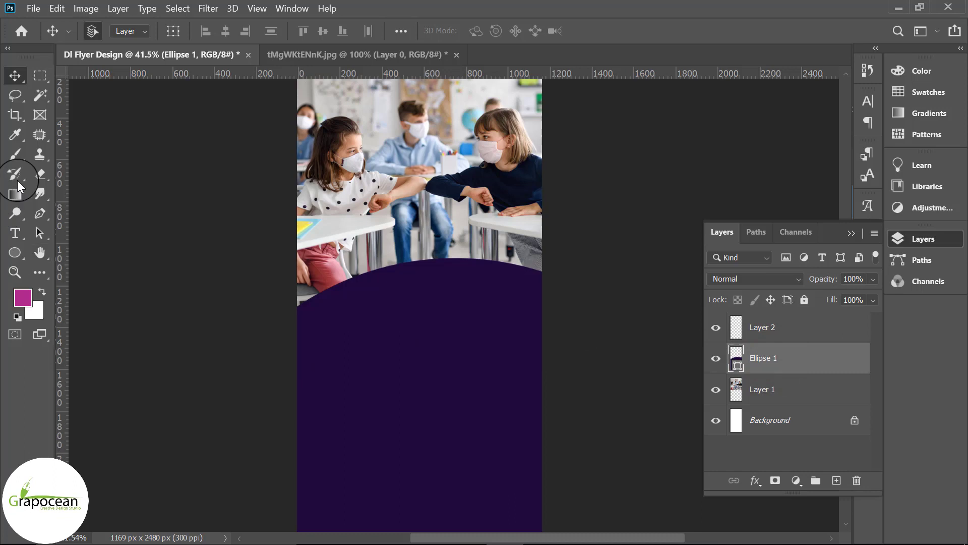
pyautogui.rightClick(15, 154)
pyautogui.click(65, 150)
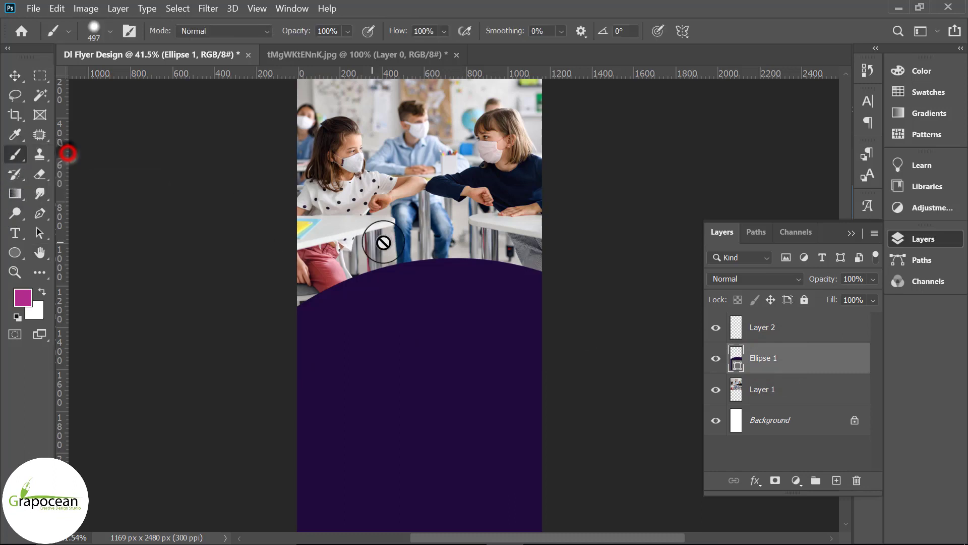
pyautogui.click(775, 480)
# - Paint black on the Ellipse 1 mask along the curve's upper edge with a 497 px soft brush at 55% opacity to blend it into the photo
pyautogui.press('d')
pyautogui.keyDown('alt'); pyautogui.rightClick(421, 236); pyautogui.keyUp('alt')
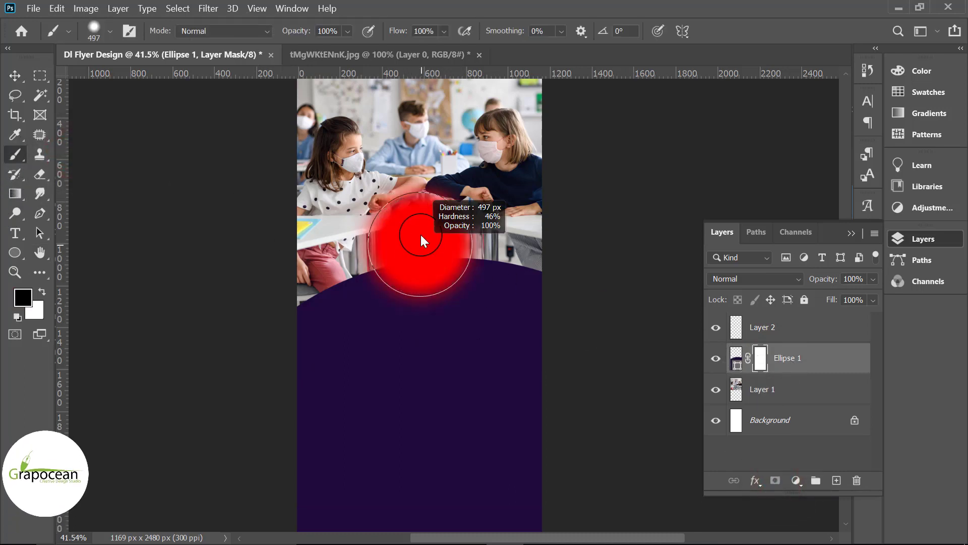
pyautogui.moveTo(421, 236); pyautogui.dragTo(411, 78)
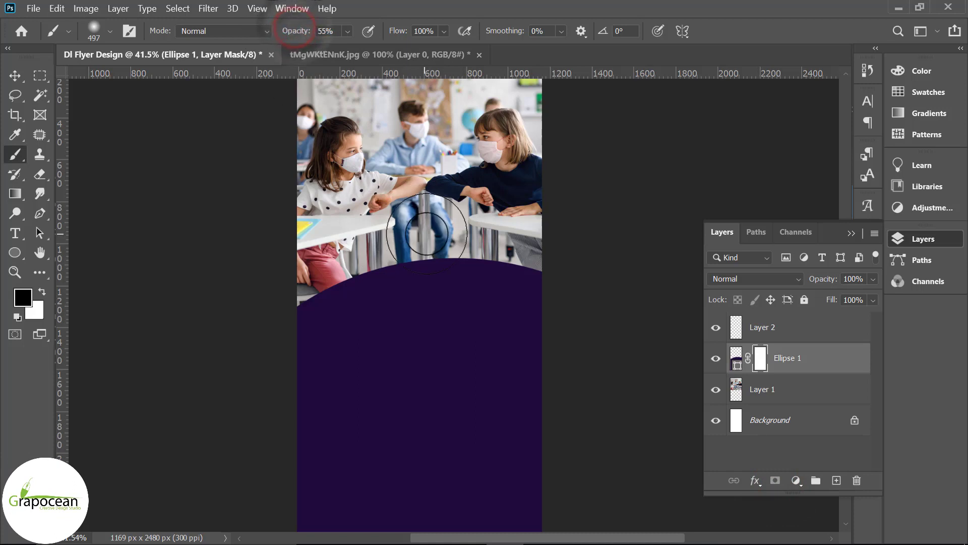
pyautogui.moveTo(426, 233)
pyautogui.mouseDown()
pyautogui.moveTo(461, 223)
pyautogui.moveTo(531, 234)
pyautogui.moveTo(352, 242)
pyautogui.moveTo(317, 258)
pyautogui.mouseUp()
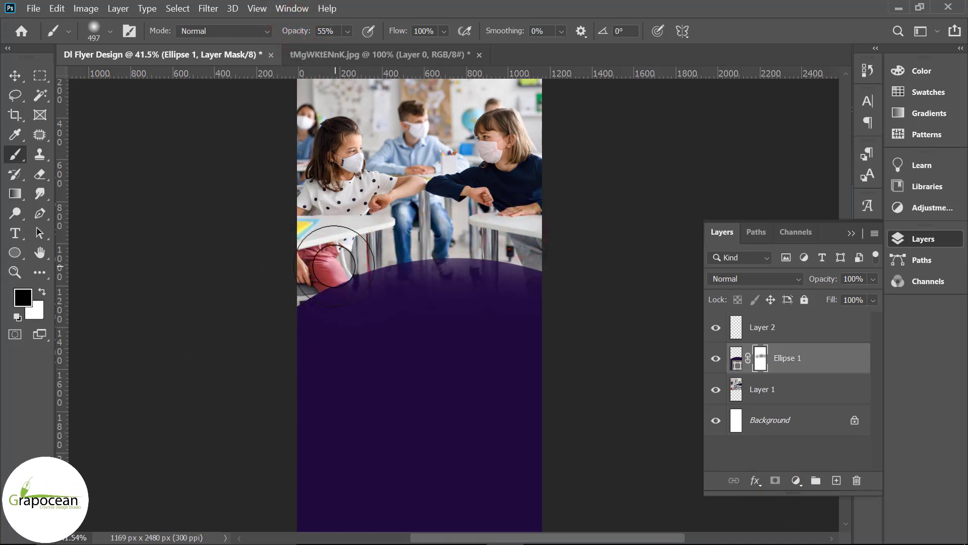
pyautogui.scroll(-3, 268, 333)
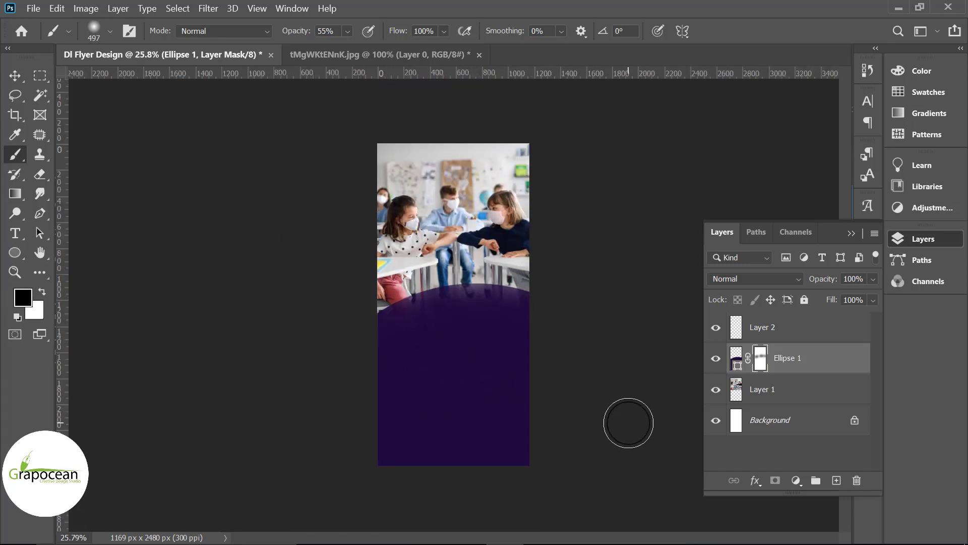
pyautogui.click(22, 79)
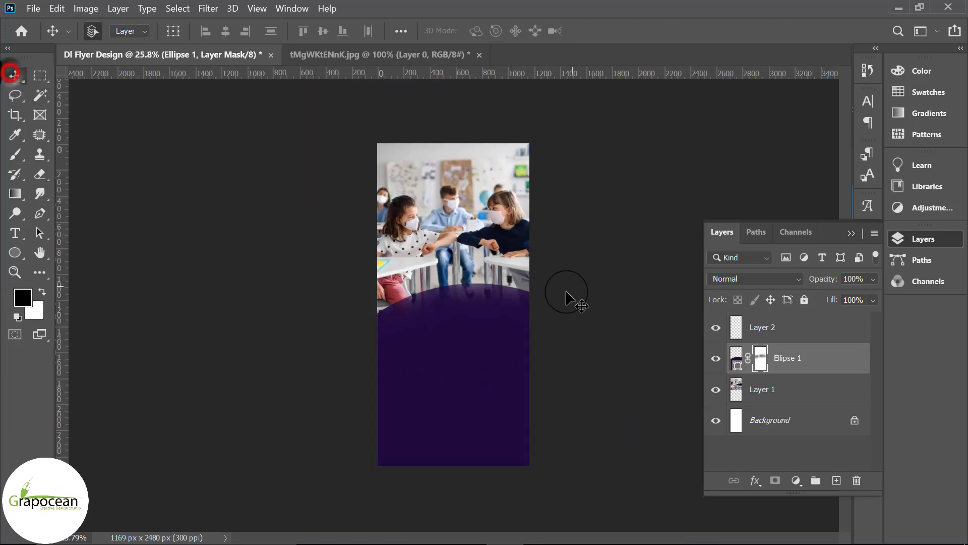
# - Add a layer mask to the classroom photo on Layer 1 and paint black on it across the area hidden behind the purple shape
pyautogui.scroll(3, 513, 335)
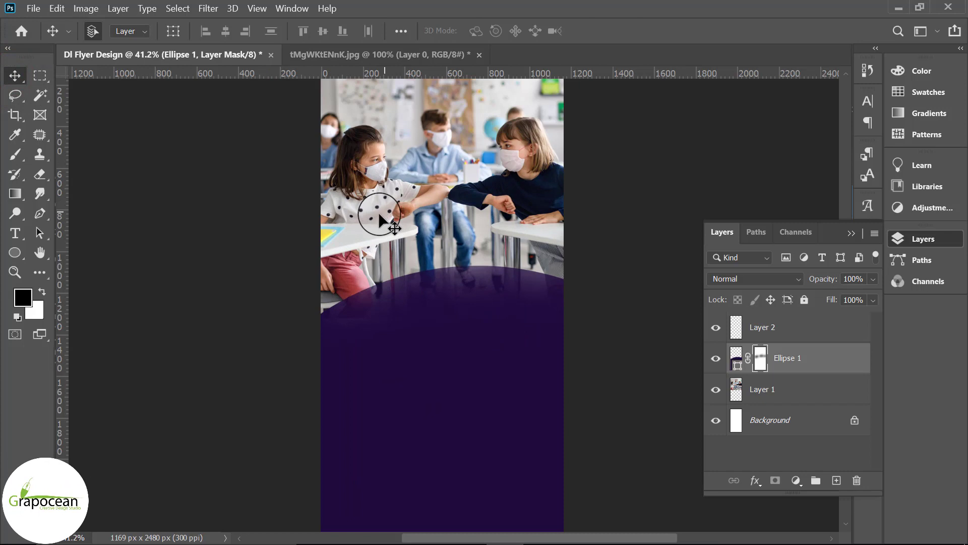
pyautogui.click(753, 398)
pyautogui.click(776, 480)
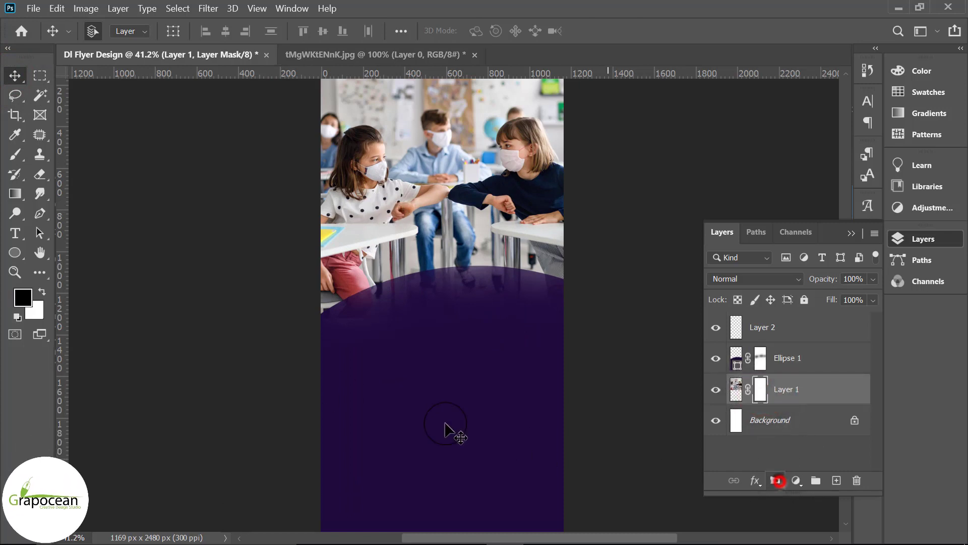
pyautogui.moveTo(24, 166); pyautogui.dragTo(65, 151)
pyautogui.click(347, 357)
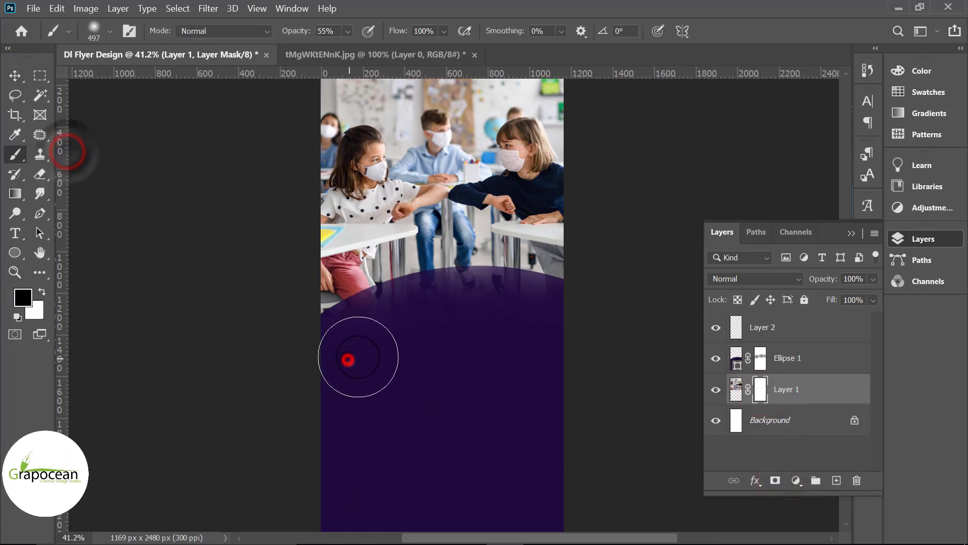
pyautogui.moveTo(389, 355)
pyautogui.mouseDown()
pyautogui.moveTo(355, 351)
pyautogui.moveTo(401, 351)
pyautogui.mouseUp()
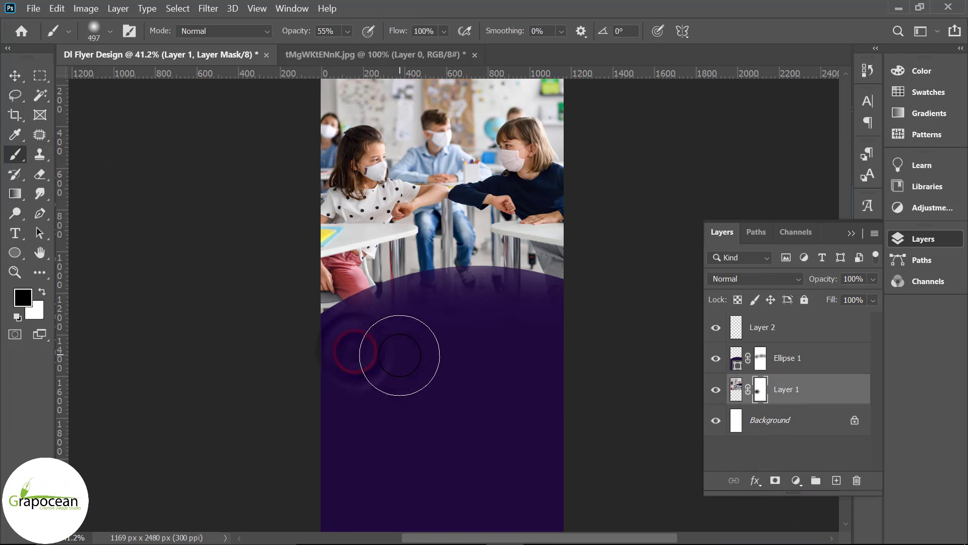
pyautogui.click(375, 349)
pyautogui.click(439, 357)
pyautogui.click(523, 357)
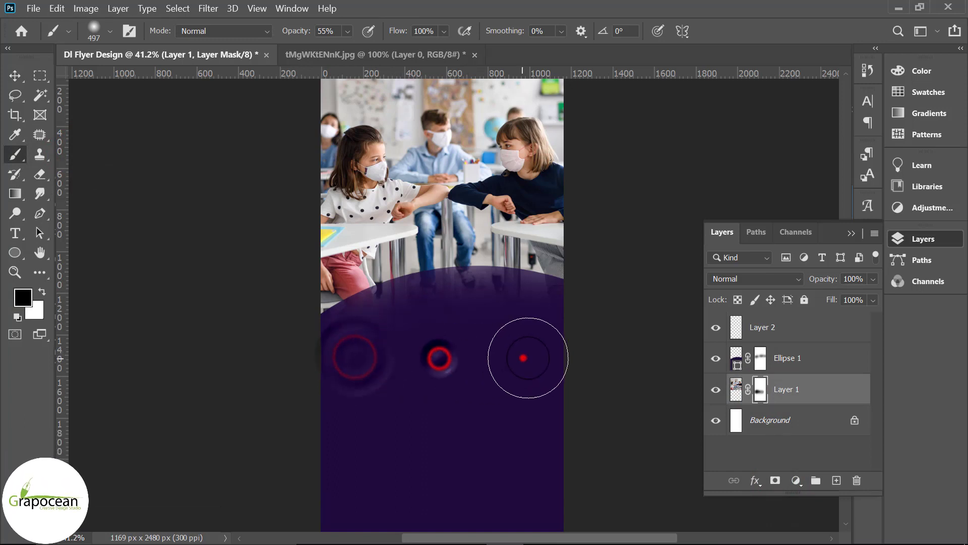
pyautogui.click(352, 355)
pyautogui.click(337, 356)
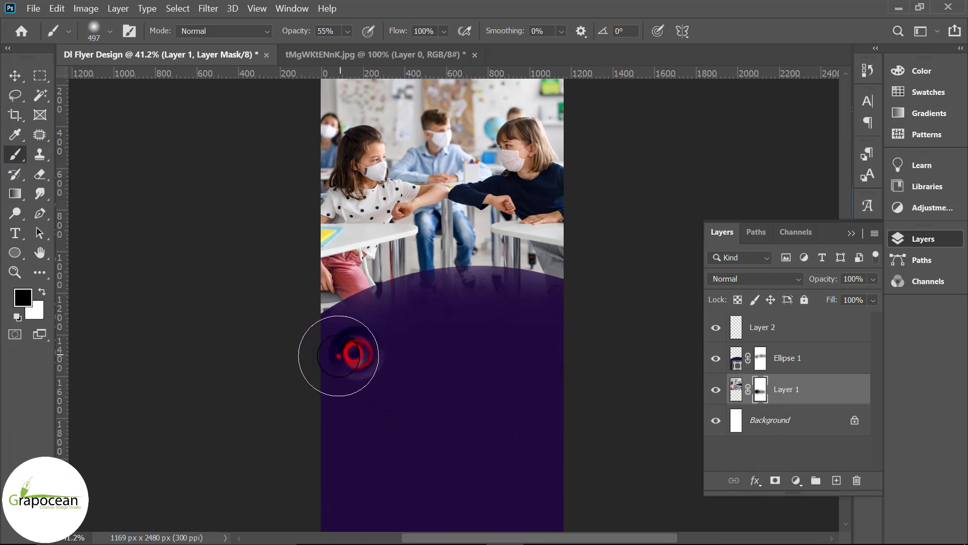
pyautogui.scroll(-4, 501, 434)
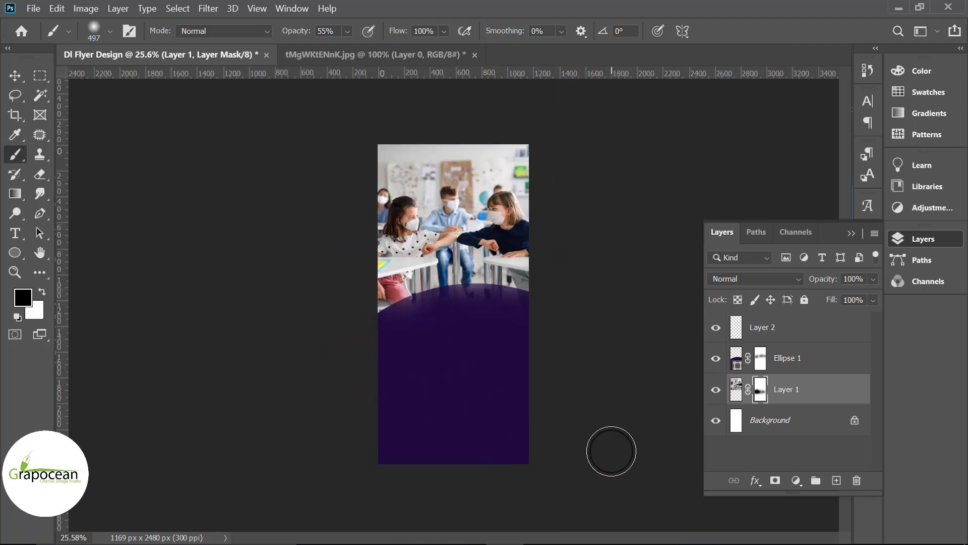
pyautogui.click(21, 80)
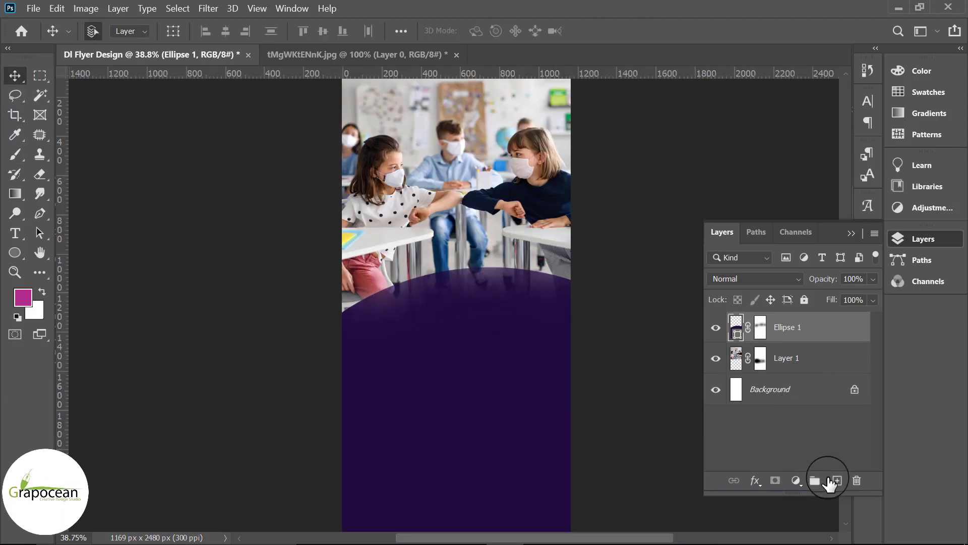
# - Add a layer above Ellipse 1 and draw a circle about 1687 px wide over the lower flyer, extending past its right edge
pyautogui.click(836, 481)
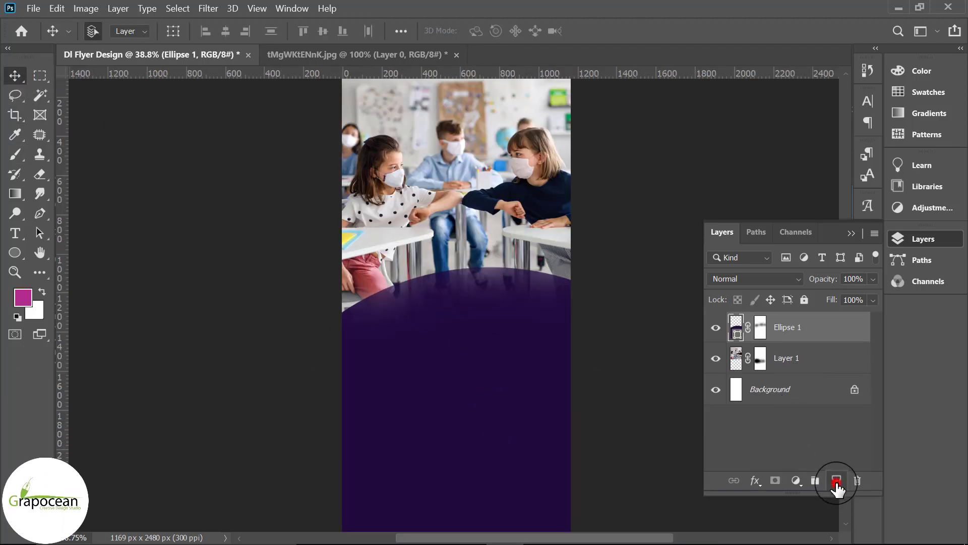
pyautogui.click(14, 252)
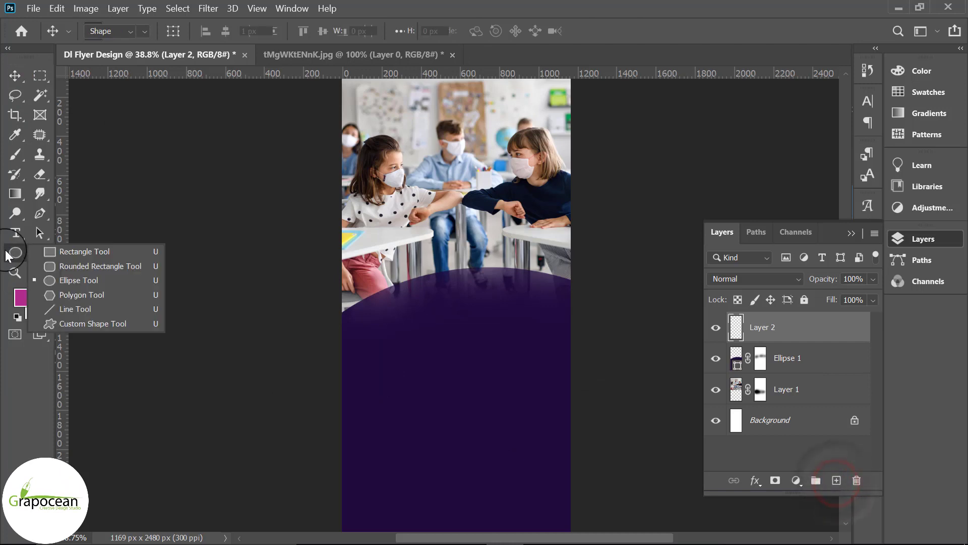
pyautogui.click(76, 279)
pyautogui.scroll(-3, 450, 298)
pyautogui.moveTo(400, 274); pyautogui.dragTo(573, 446)
pyautogui.click(820, 263)
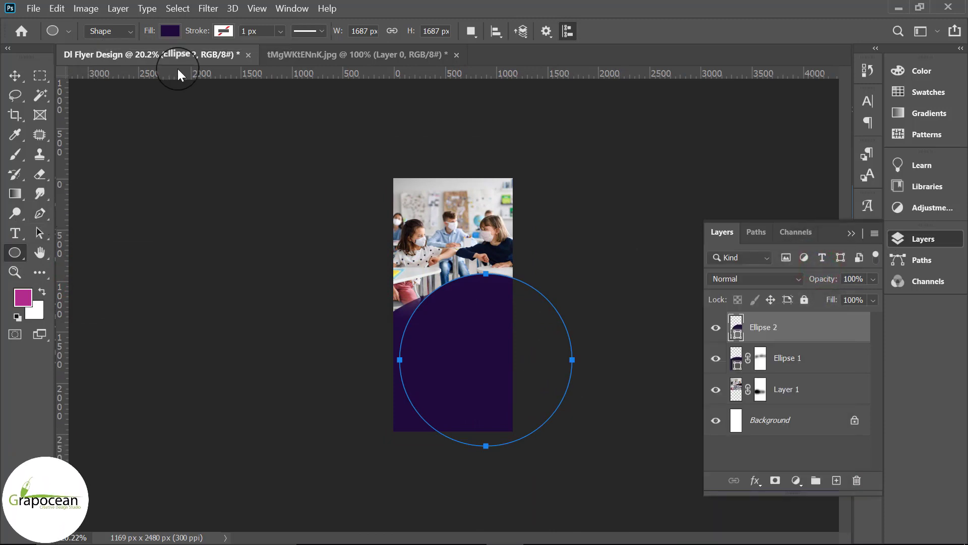
# - Remove the new circle's fill and give it a magenta stroke about 59 px wide
pyautogui.click(170, 31)
pyautogui.click(84, 59)
pyautogui.click(220, 29)
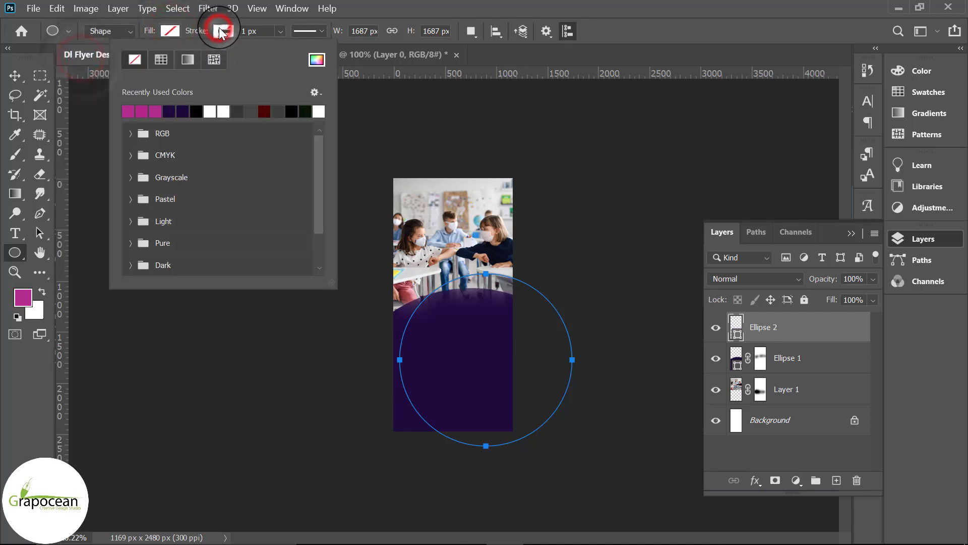
pyautogui.click(129, 111)
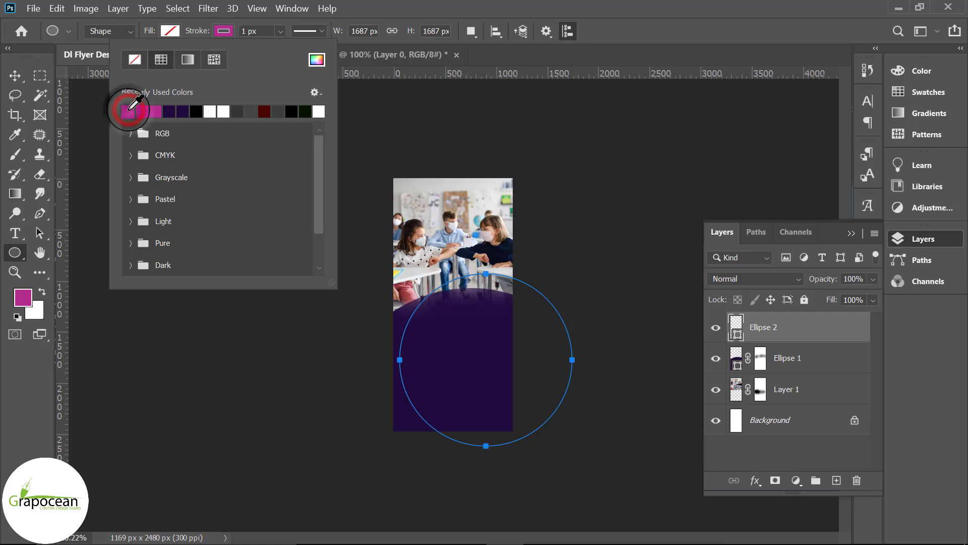
pyautogui.click(280, 30)
pyautogui.moveTo(280, 44); pyautogui.dragTo(303, 52)
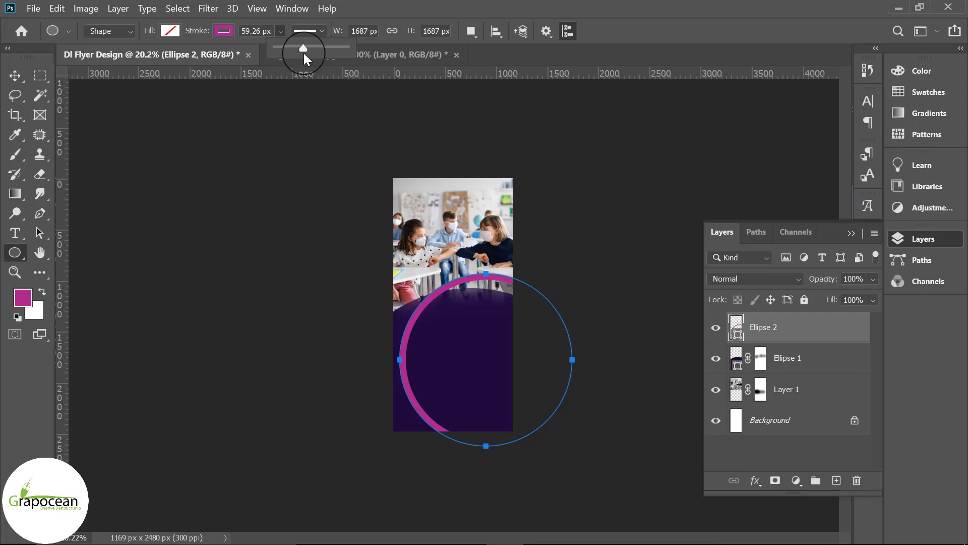
pyautogui.click(14, 75)
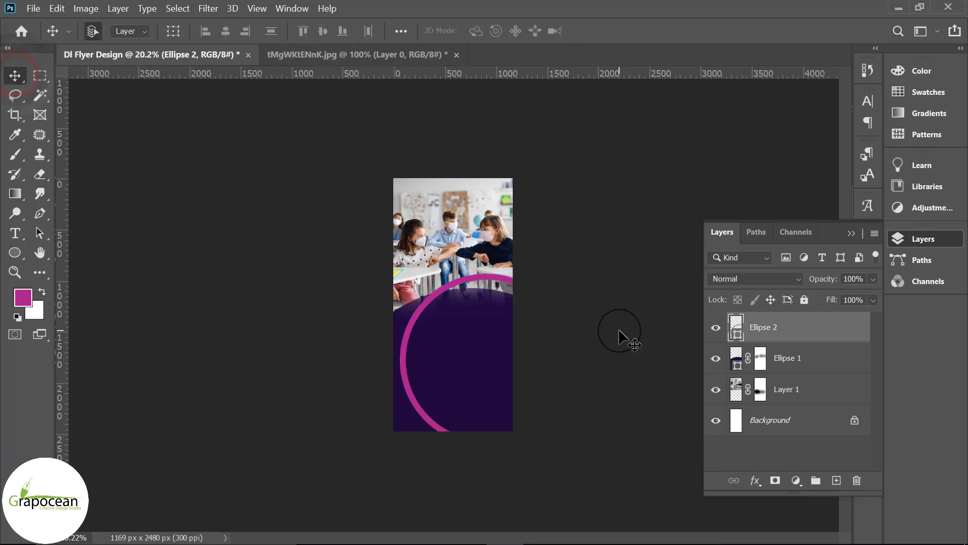
# - Thicken the magenta ring's stroke to about 97 px
pyautogui.click(15, 253)
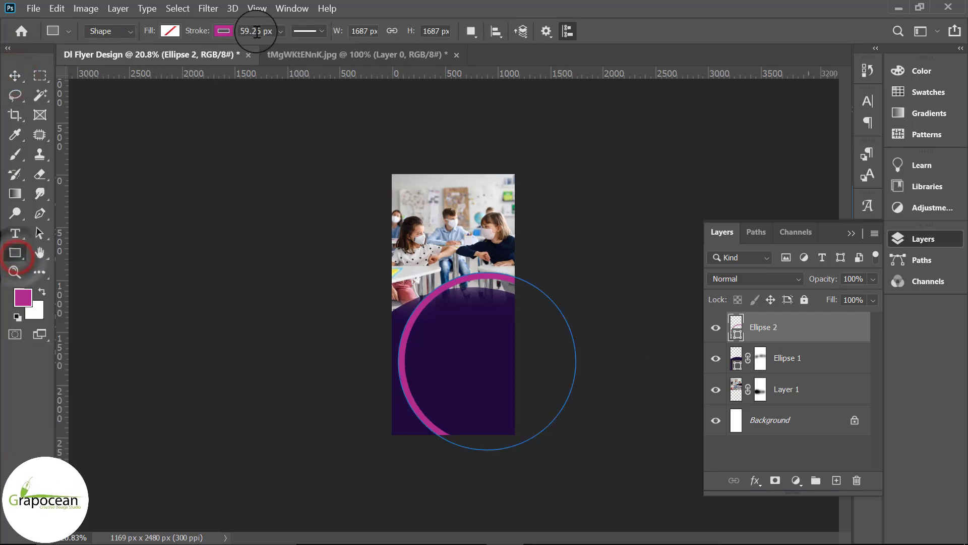
pyautogui.moveTo(292, 47); pyautogui.dragTo(303, 50)
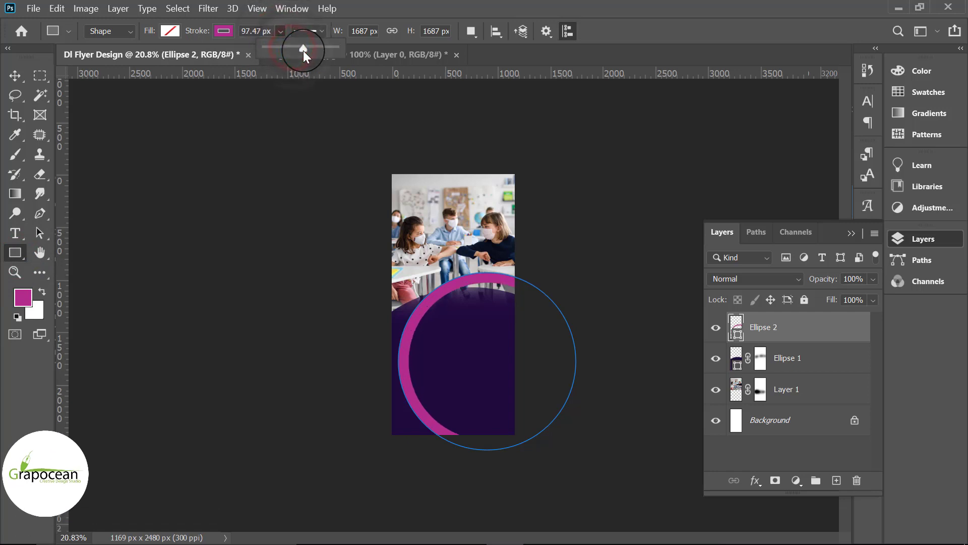
pyautogui.click(15, 76)
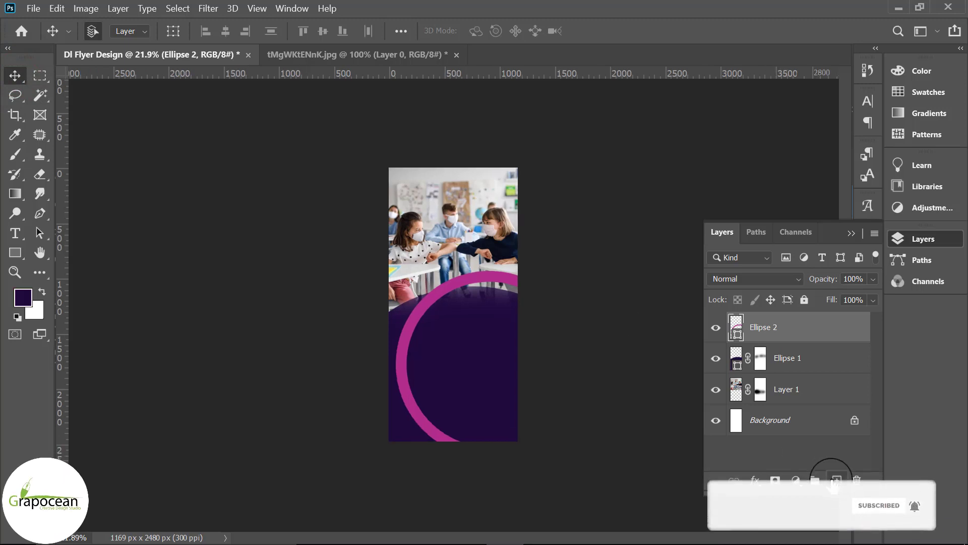
# - On a new top layer, draw a closed crescent about 709 by 1186 px with the Pen tool, following the inside of the magenta ring
pyautogui.click(835, 480)
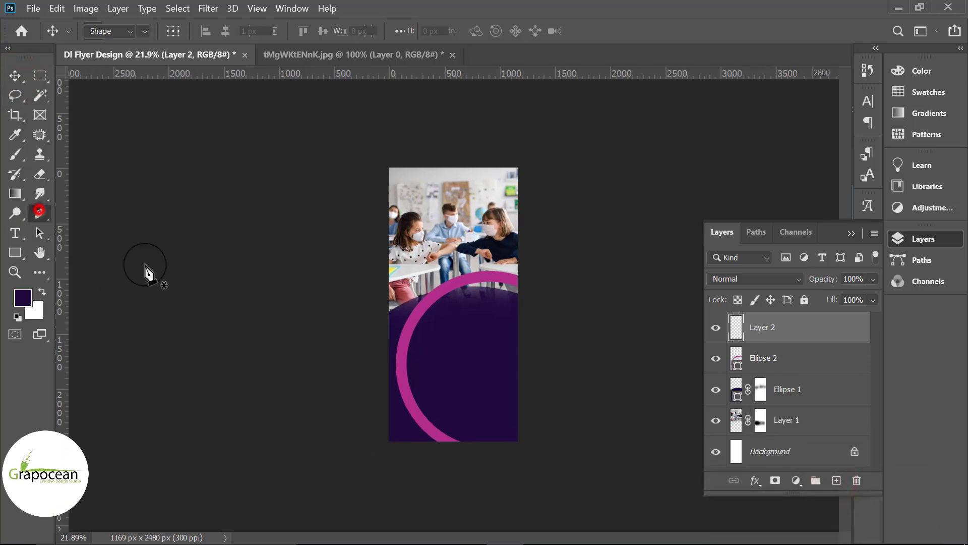
pyautogui.press('p')
pyautogui.hotkey('ctrl', '+')
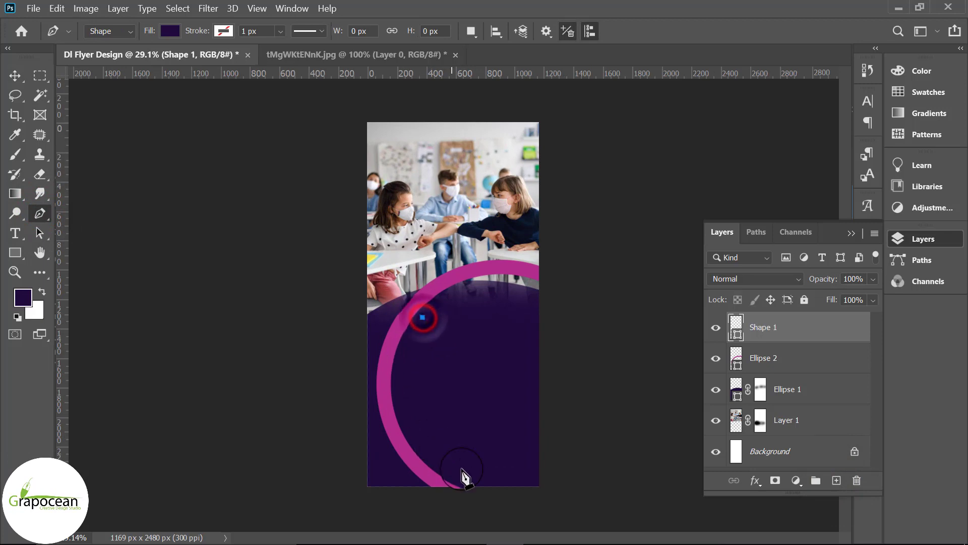
pyautogui.hotkey('ctrl', '-')
pyautogui.moveTo(468, 433); pyautogui.dragTo(548, 484)
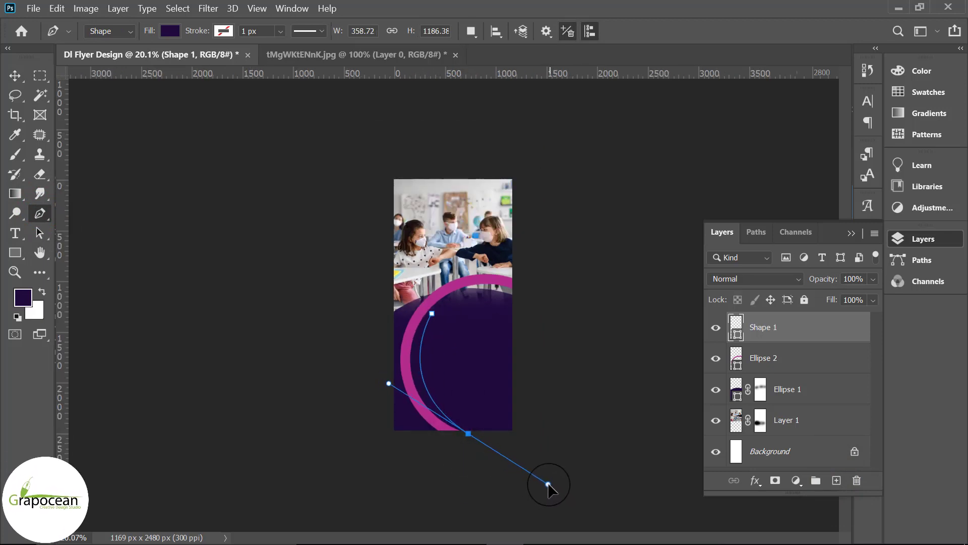
pyautogui.moveTo(471, 441); pyautogui.dragTo(477, 440)
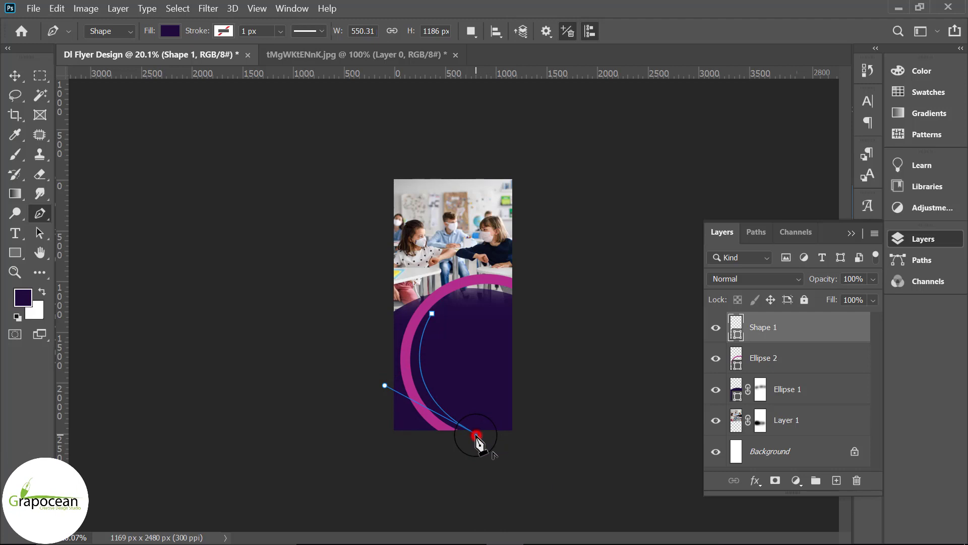
pyautogui.click(491, 433)
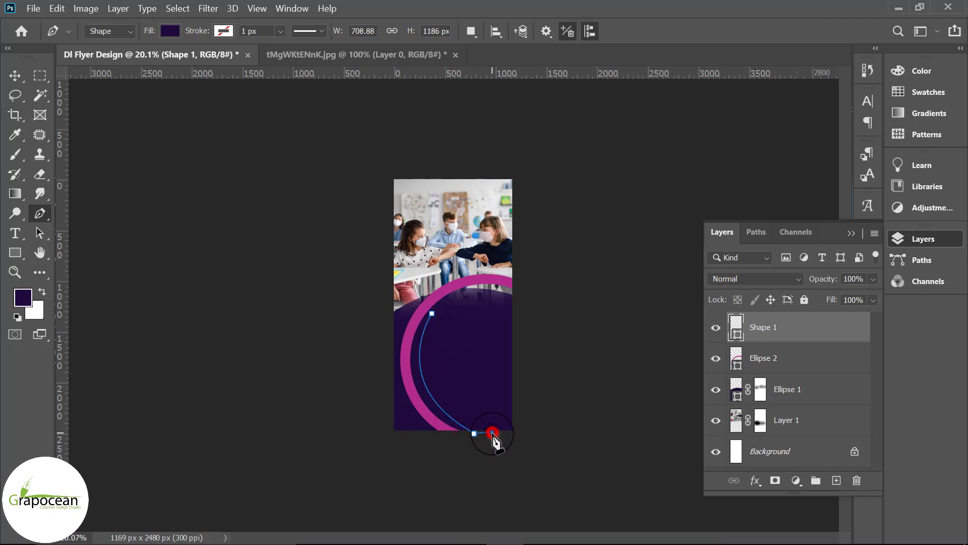
pyautogui.moveTo(430, 260); pyautogui.dragTo(455, 229)
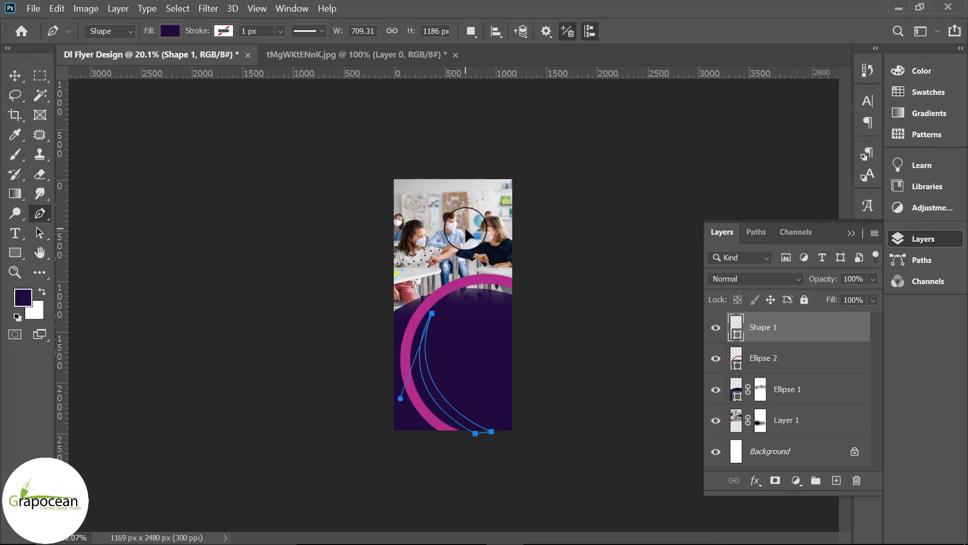
# - Fill the crescent shape with light violet from the recently used colors
pyautogui.click(170, 31)
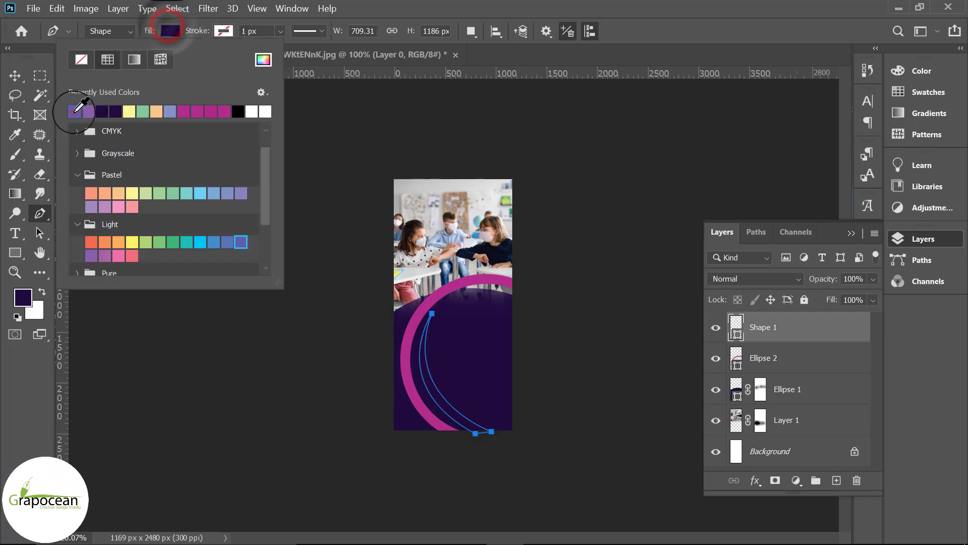
pyautogui.click(75, 111)
pyautogui.click(15, 76)
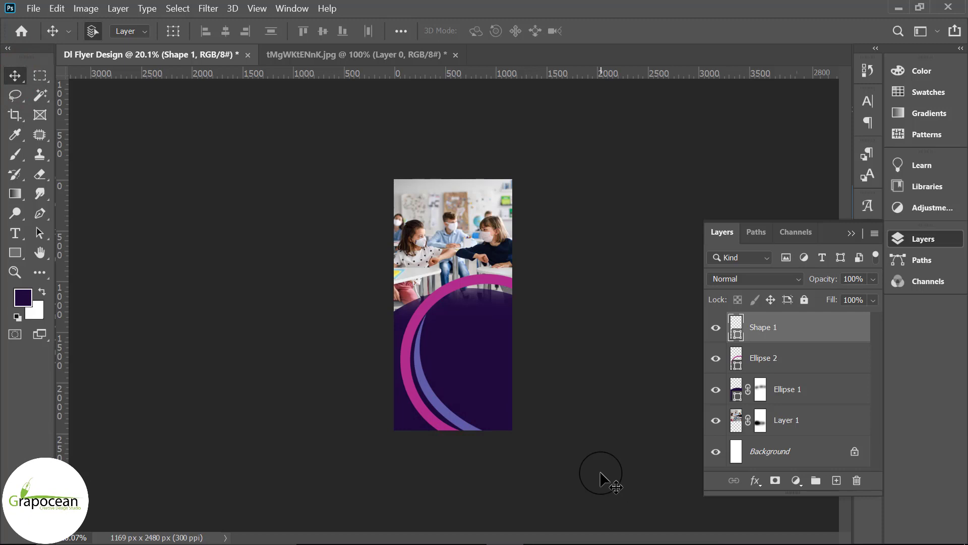
# - Move the violet crescent up over the photo's right side, enlarge it, and place it from the flyer's top edge across the magenta ring
pyautogui.moveTo(453, 418)
pyautogui.mouseDown()
pyautogui.moveTo(478, 356)
pyautogui.moveTo(431, 313)
pyautogui.moveTo(455, 303)
pyautogui.moveTo(516, 308)
pyautogui.moveTo(498, 293)
pyautogui.moveTo(502, 306)
pyautogui.mouseUp()
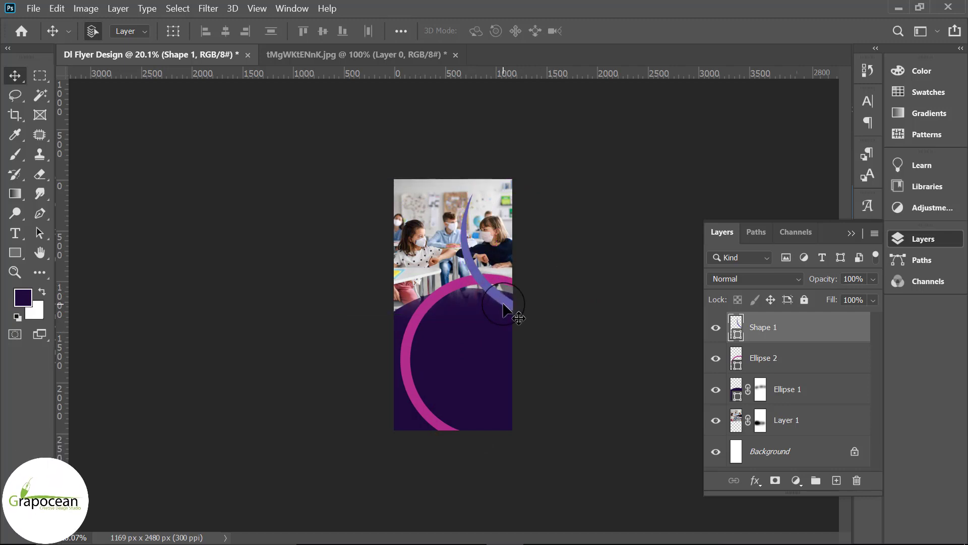
pyautogui.hotkey('ctrl', 't')
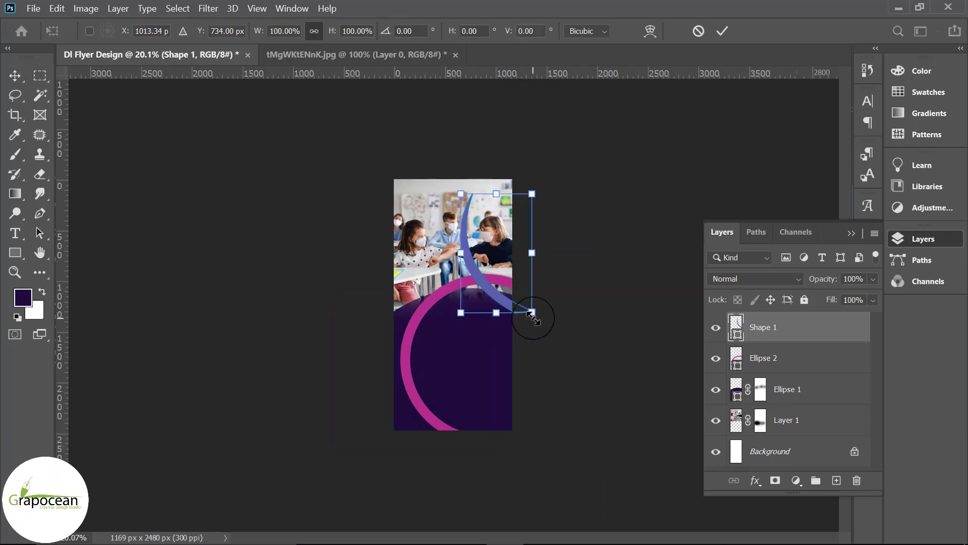
pyautogui.moveTo(530, 311); pyautogui.dragTo(549, 339)
pyautogui.moveTo(494, 318); pyautogui.dragTo(509, 310)
pyautogui.click(727, 31)
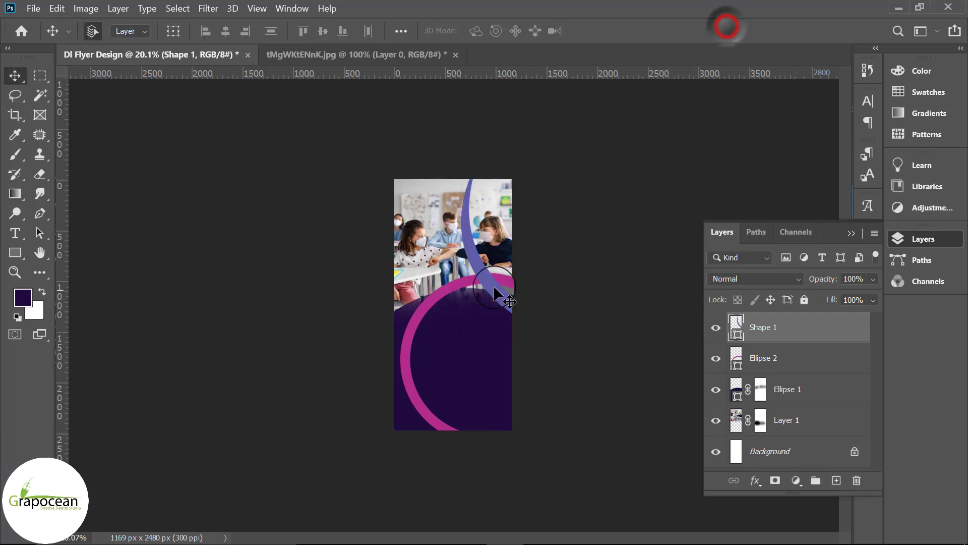
pyautogui.moveTo(475, 270); pyautogui.dragTo(476, 291)
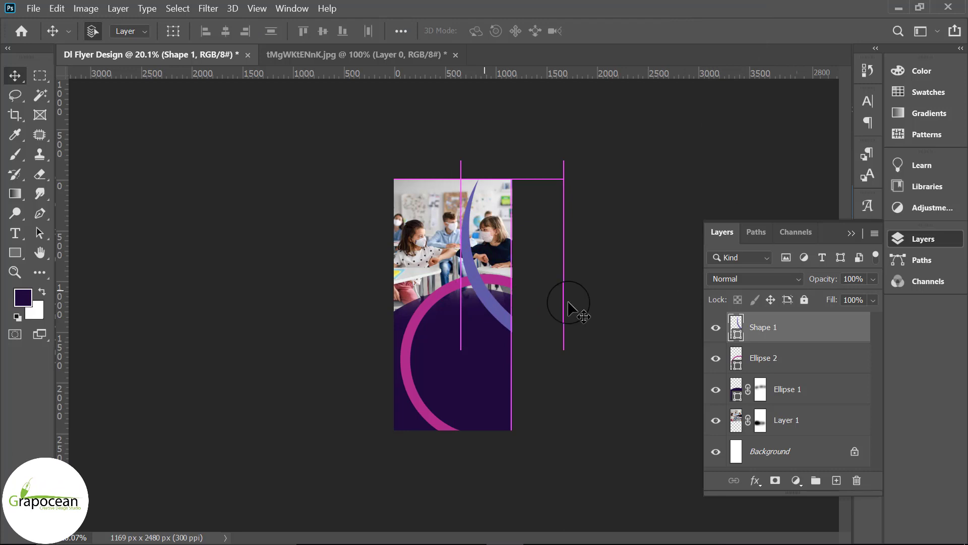
# - Add a new layer above the violet crescent and start a 10 pt text line inside the magenta ring
pyautogui.click(583, 308)
pyautogui.scroll(1, 553, 360)
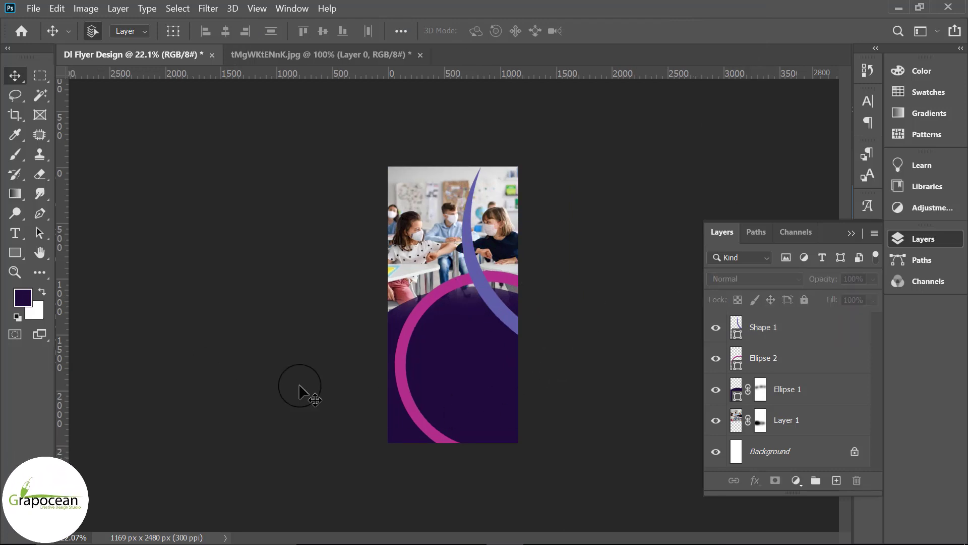
pyautogui.click(16, 233)
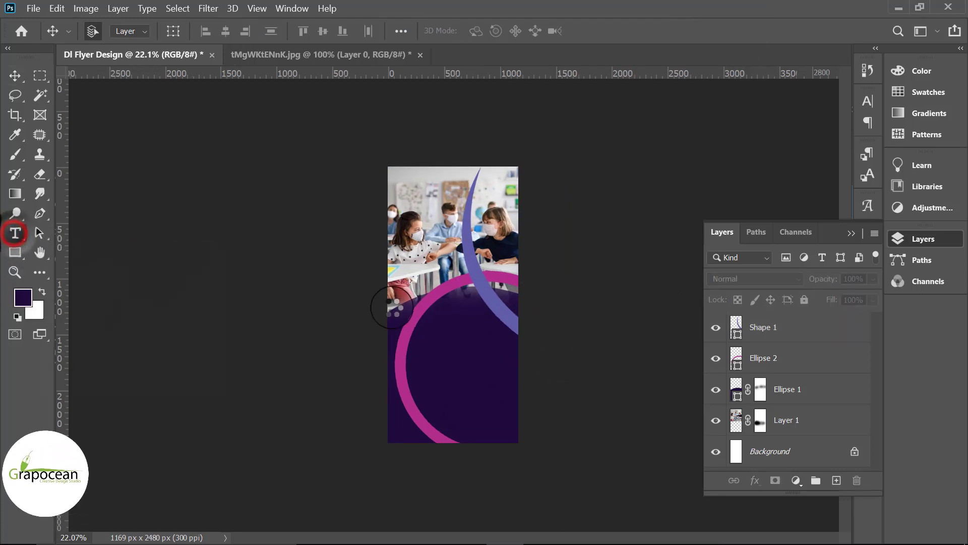
pyautogui.click(790, 335)
pyautogui.click(836, 480)
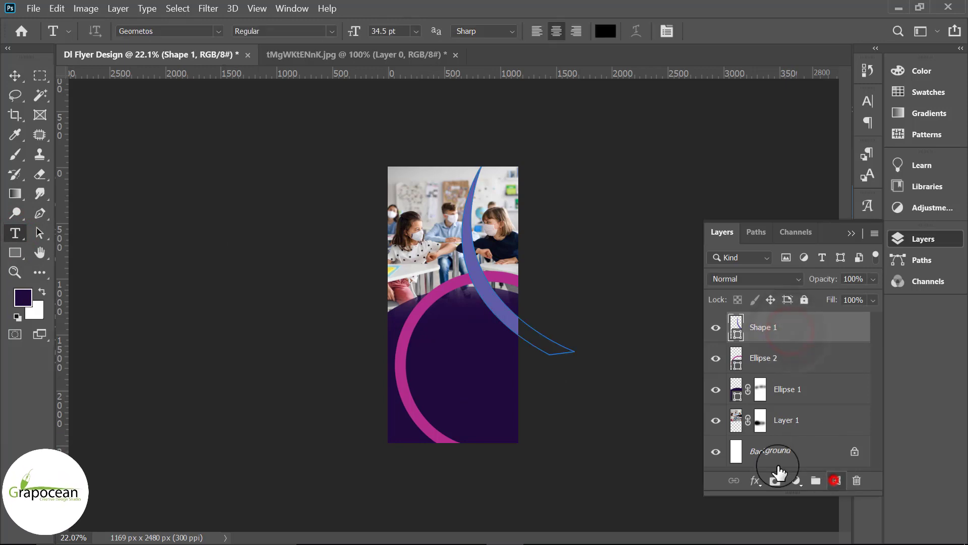
pyautogui.click(449, 346)
pyautogui.press('BackSpace')
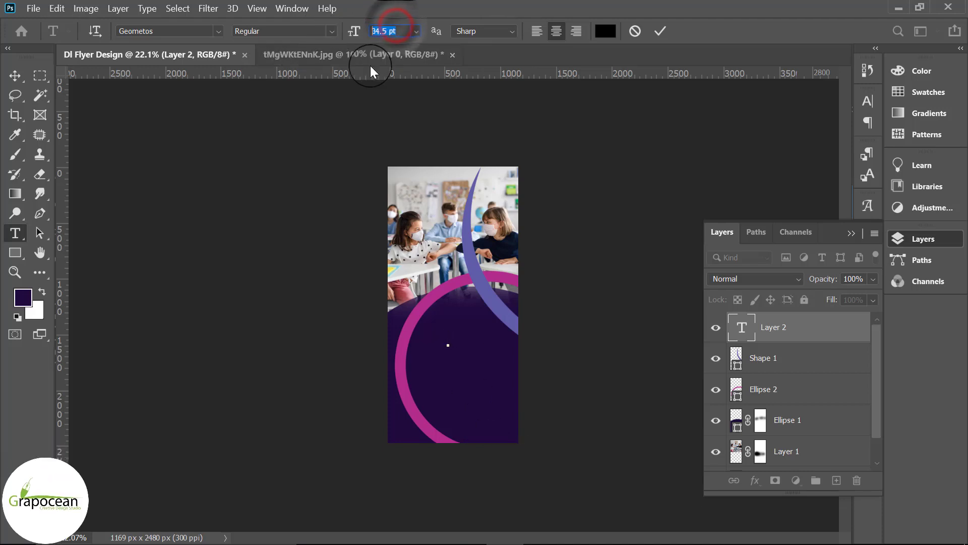
pyautogui.write('10')
pyautogui.press('Return')
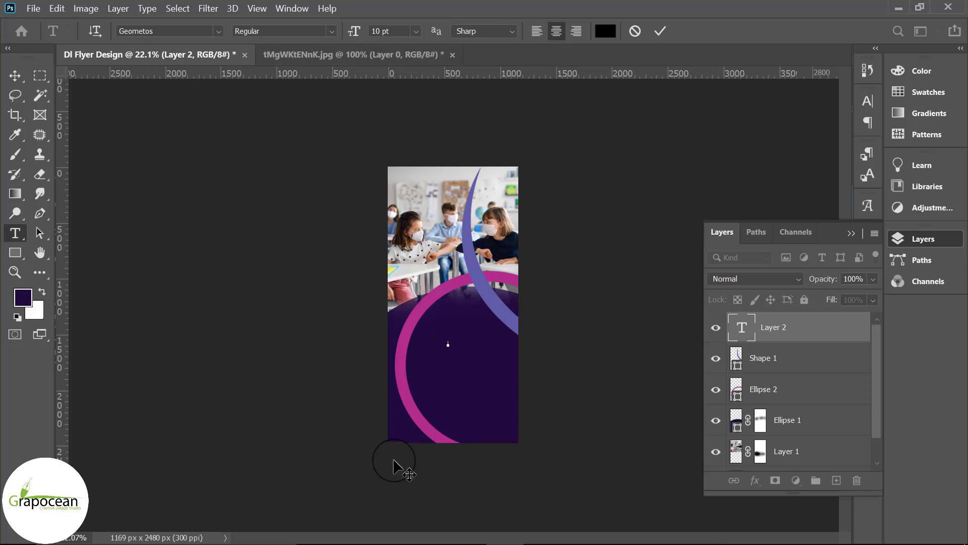
# - Enter ONLINE EDUCATION as the text line inside the magenta ring
pyautogui.write('Sch')
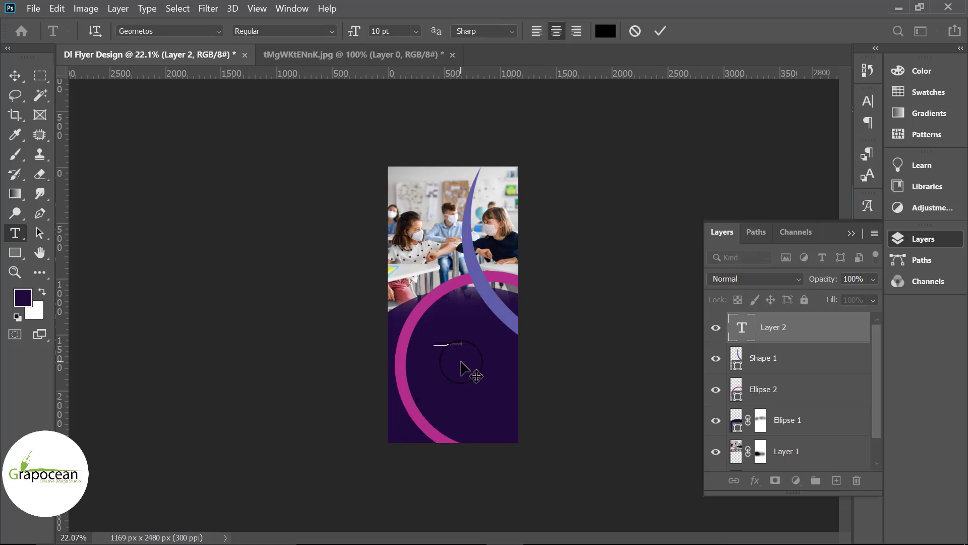
pyautogui.press('BackSpace')
pyautogui.press('BackSpace')
pyautogui.scroll(10, 458, 362)
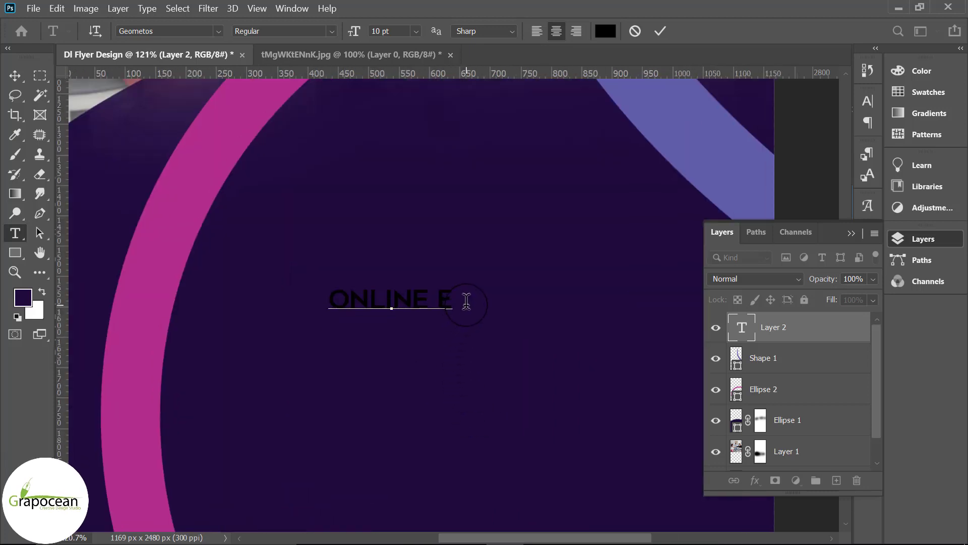
pyautogui.write('DUCATION')
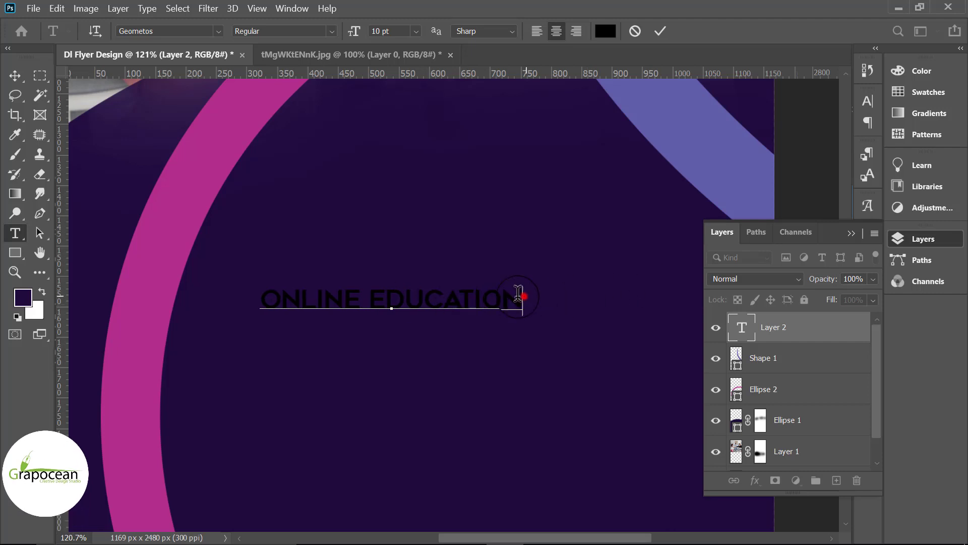
# - Color the ONLINE EDUCATION text white (ffffff) and center the line horizontally on the flyer
pyautogui.moveTo(523, 298); pyautogui.dragTo(68, 273)
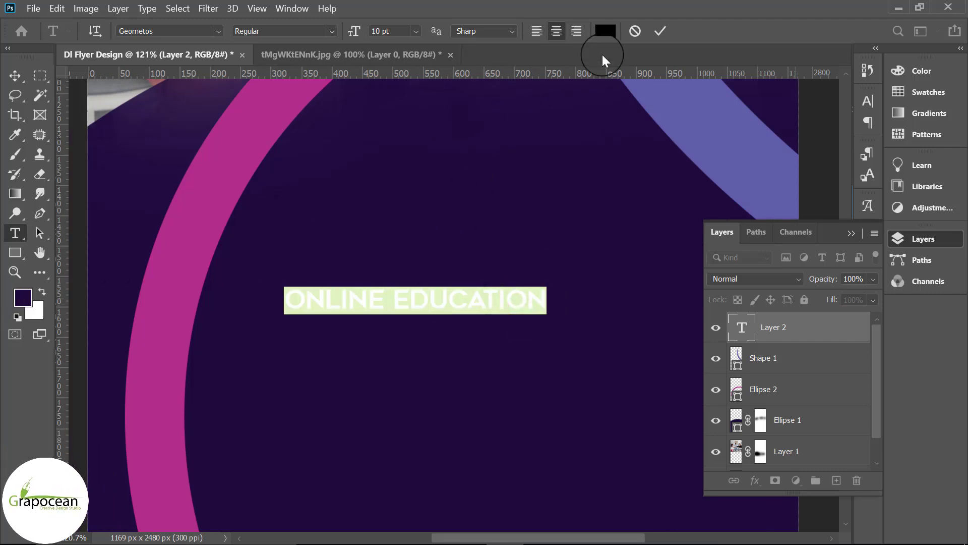
pyautogui.click(607, 32)
pyautogui.click(570, 288)
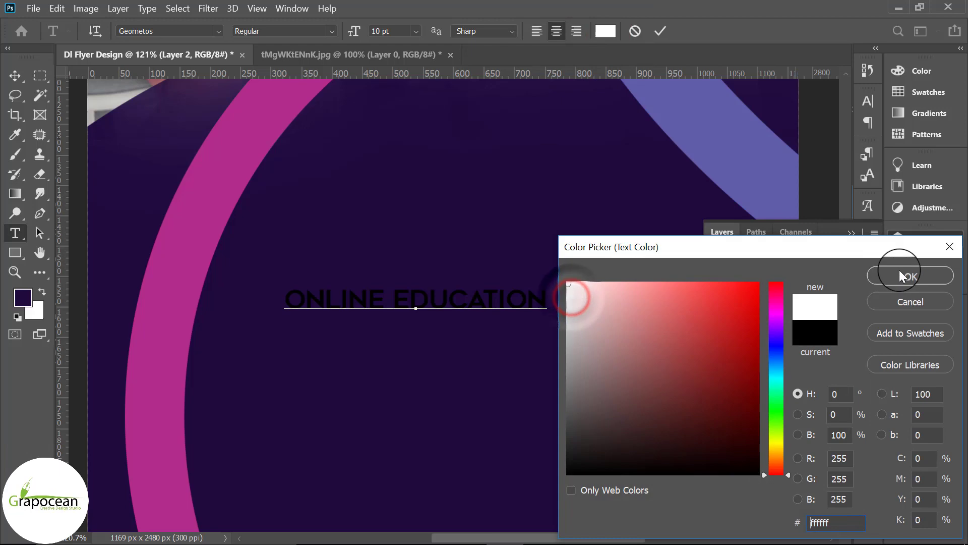
pyautogui.click(900, 274)
pyautogui.click(15, 76)
pyautogui.scroll(-5, 476, 389)
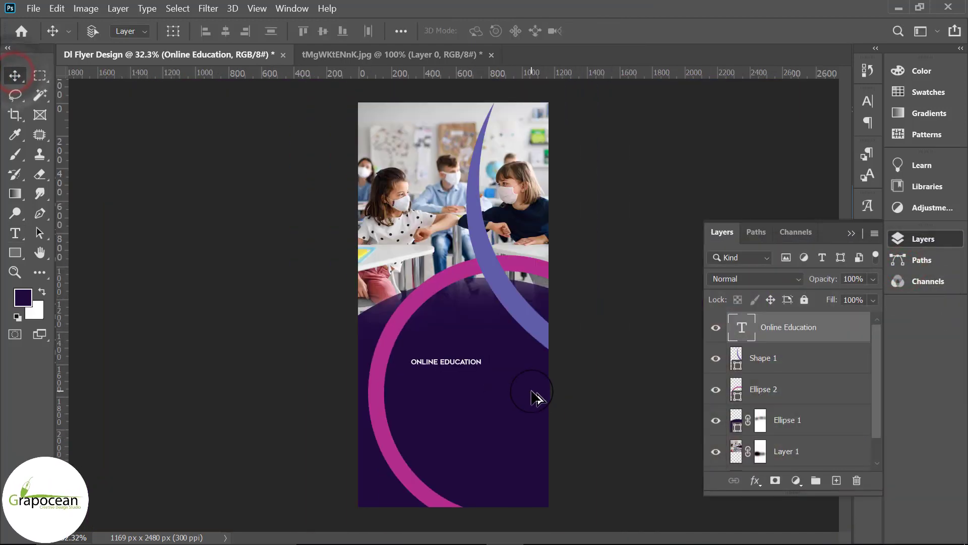
pyautogui.moveTo(480, 363); pyautogui.dragTo(485, 364)
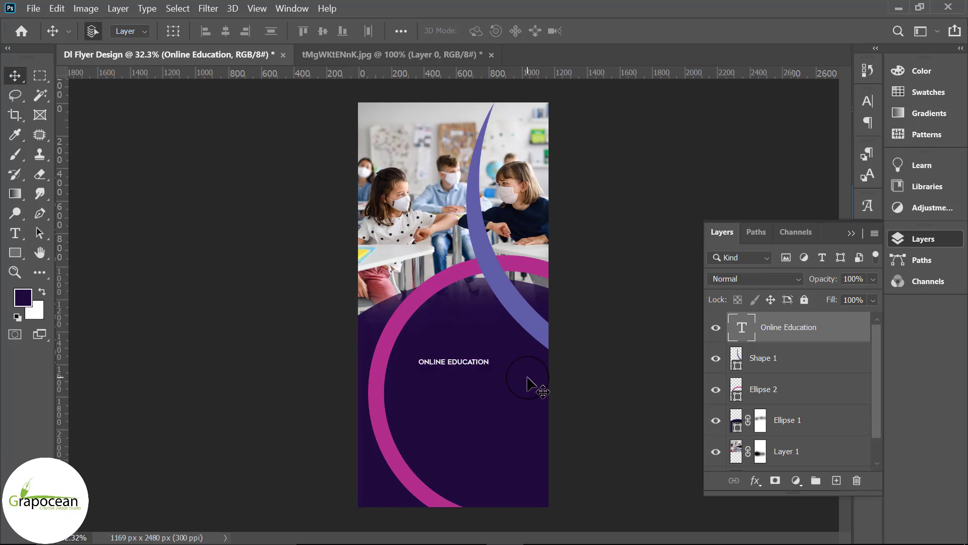
# - Duplicate the ONLINE EDUCATION text layer and place the copy directly above the original line
pyautogui.click(850, 332)
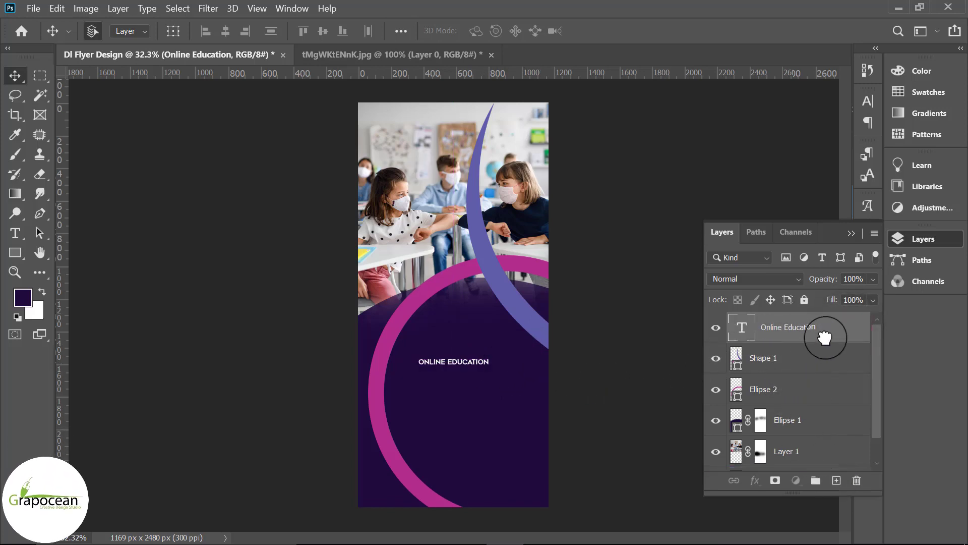
pyautogui.moveTo(832, 463); pyautogui.dragTo(836, 480)
pyautogui.click(16, 73)
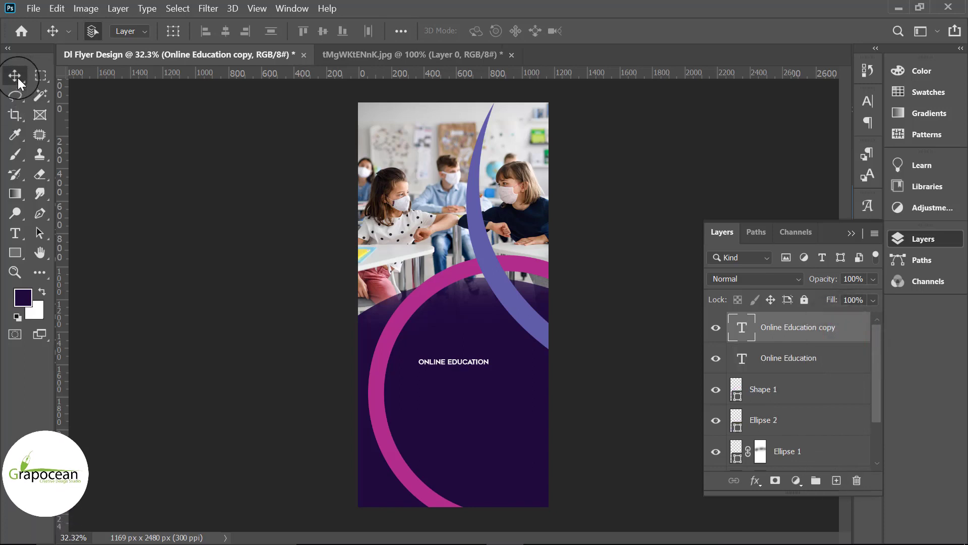
pyautogui.click(204, 311)
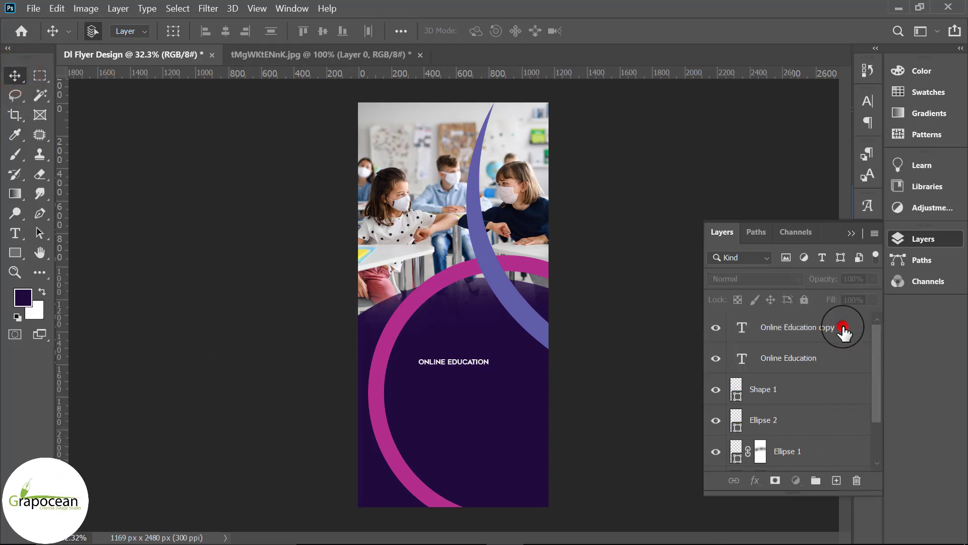
pyautogui.click(843, 329)
pyautogui.moveTo(461, 362); pyautogui.dragTo(463, 348)
pyautogui.click(13, 235)
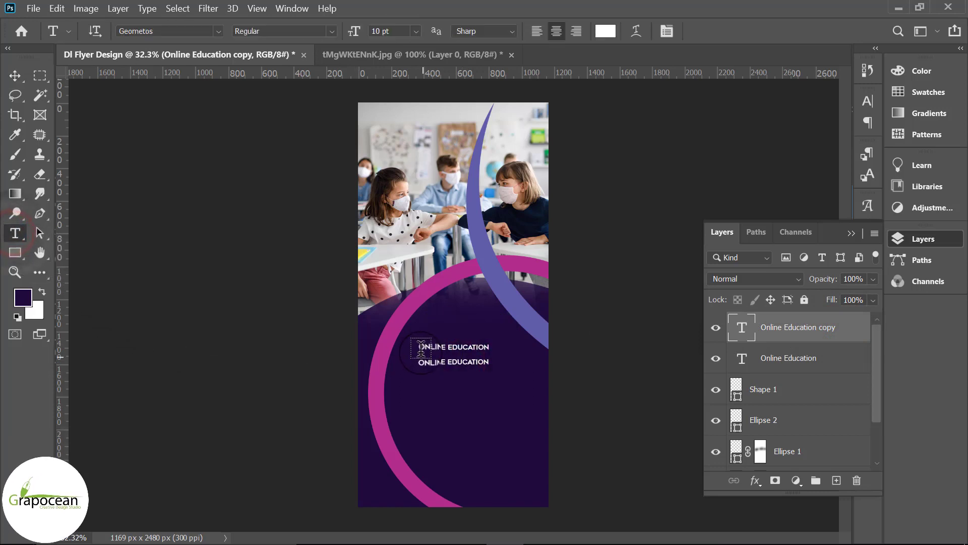
pyautogui.click(384, 31)
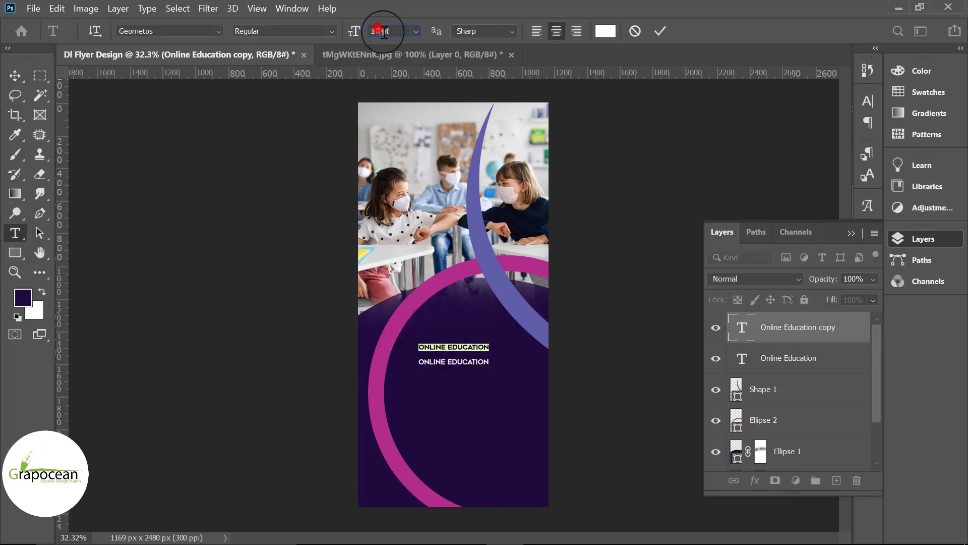
pyautogui.write('1.62')
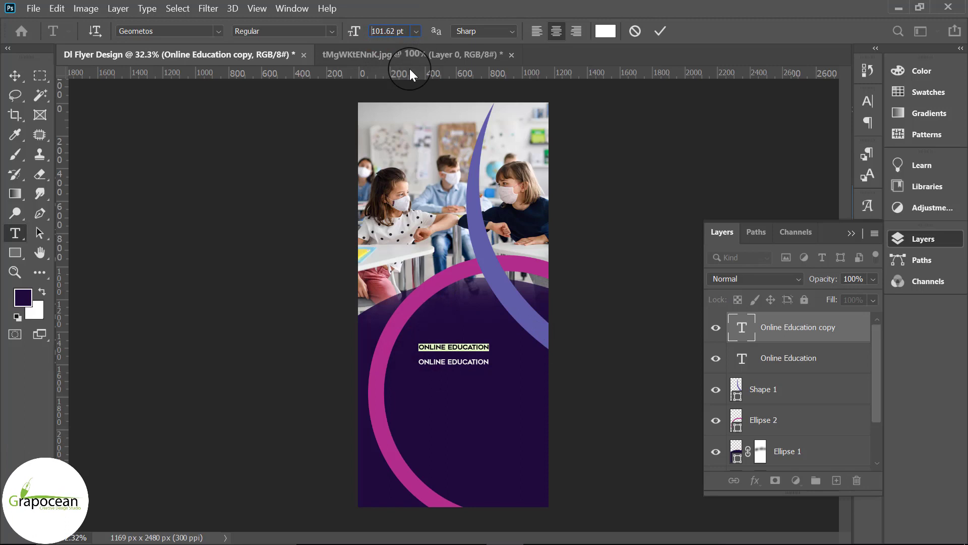
pyautogui.press('Return')
pyautogui.hotkey('ctrl', 'z')
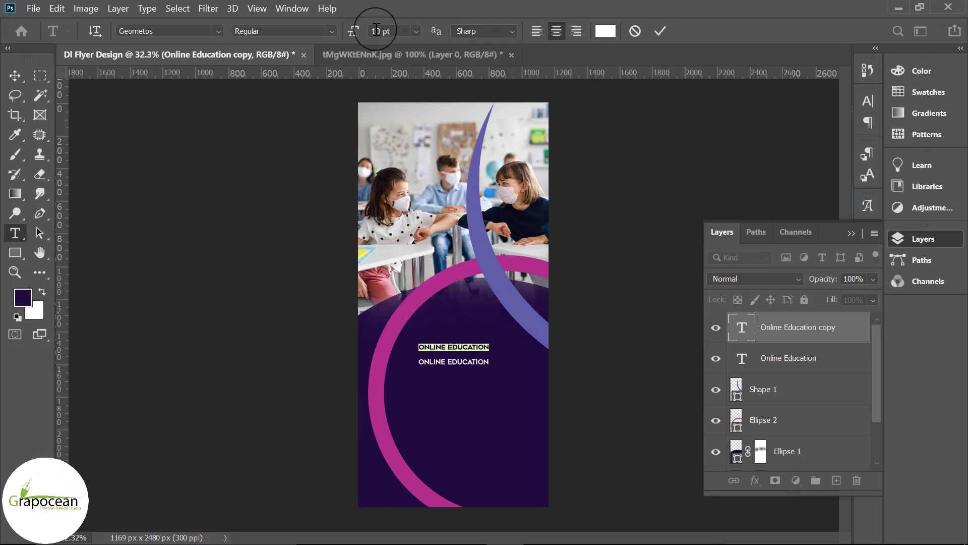
# - Enlarge the upper ONLINE EDUCATION line to 16.18 pt by multiplying its 10 pt size by 1.618
pyautogui.click(379, 31)
pyautogui.write('*1.618')
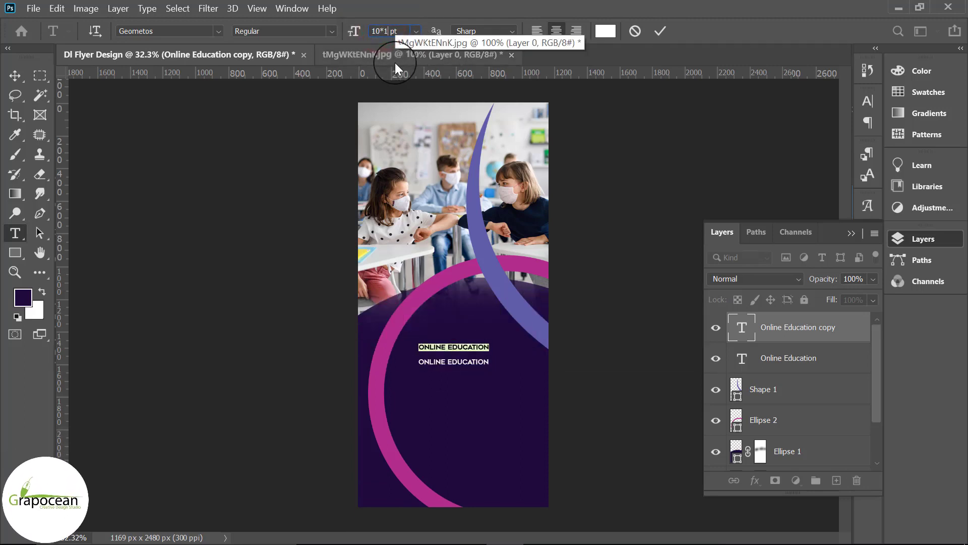
pyautogui.press('Return')
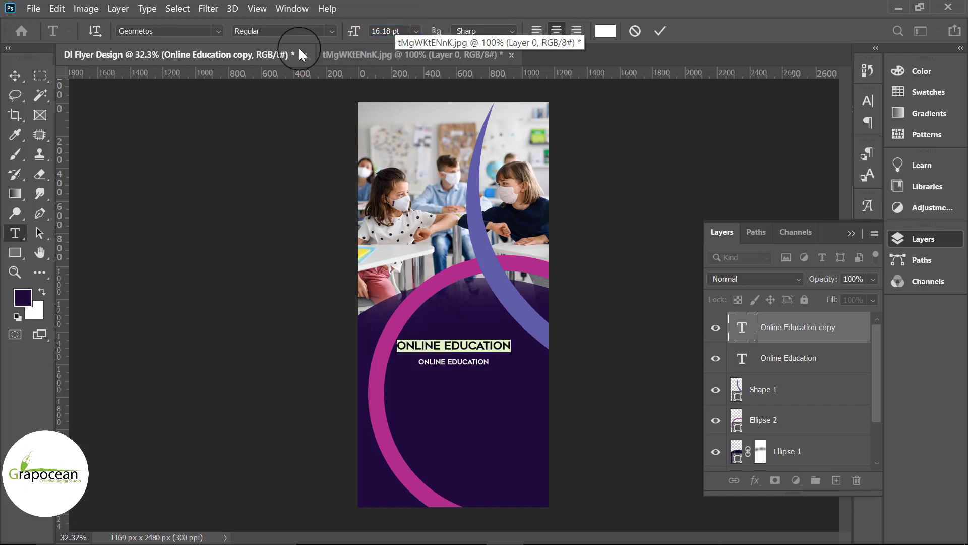
pyautogui.click(16, 77)
# - Move the smaller ONLINE EDUCATION line up closer beneath the larger heading, keeping both centered
pyautogui.scroll(4, 469, 391)
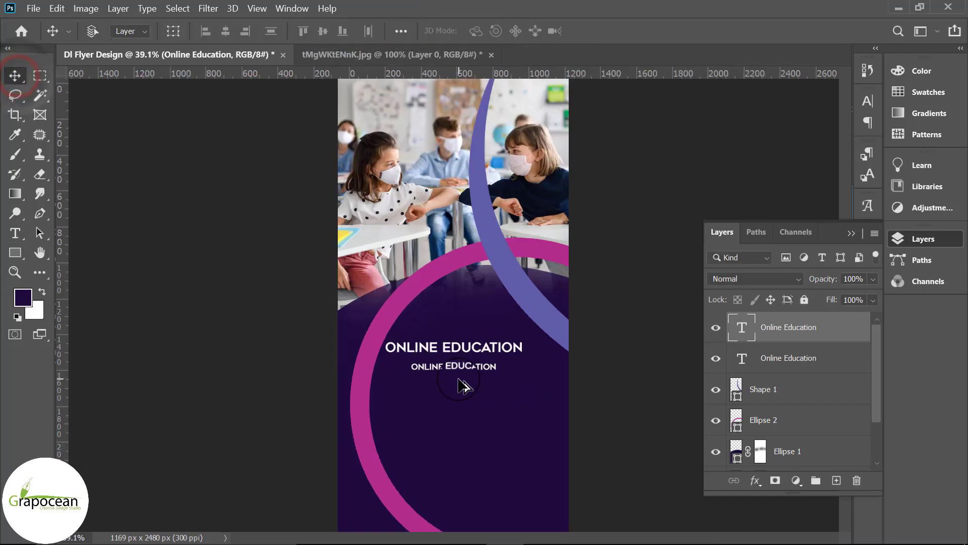
pyautogui.click(471, 370)
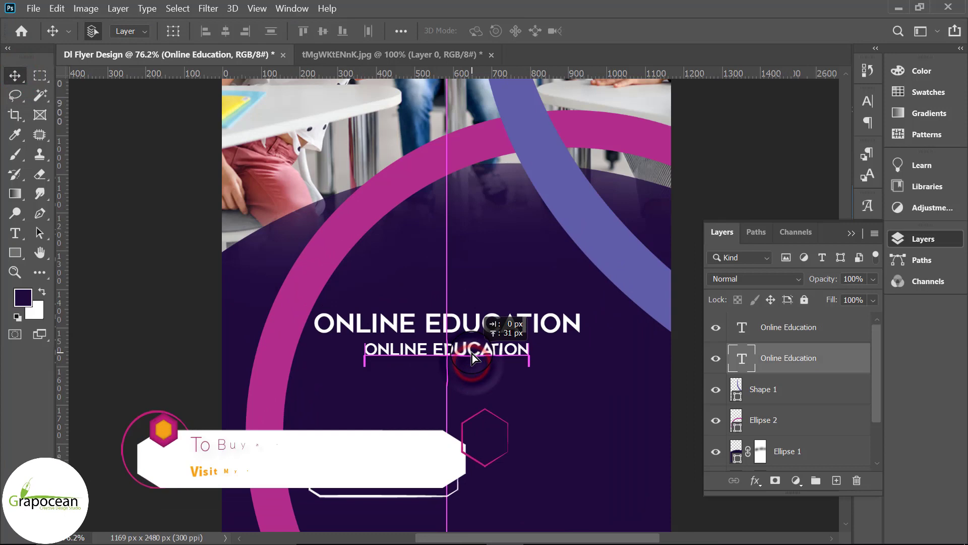
pyautogui.scroll(-5, 462, 353)
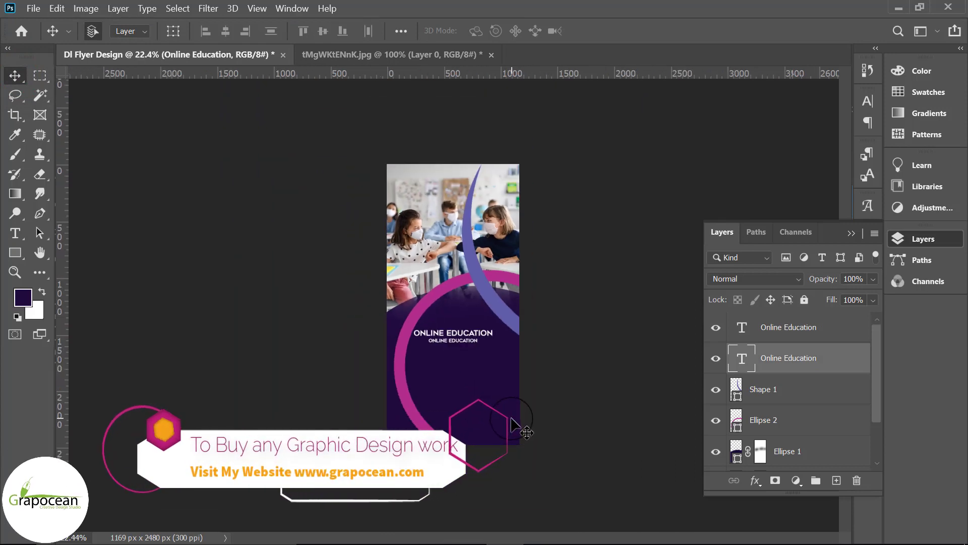
pyautogui.scroll(3, 468, 348)
# - Change the larger heading's font to Bebas and widen the gap between its two words with an extra space
pyautogui.click(16, 233)
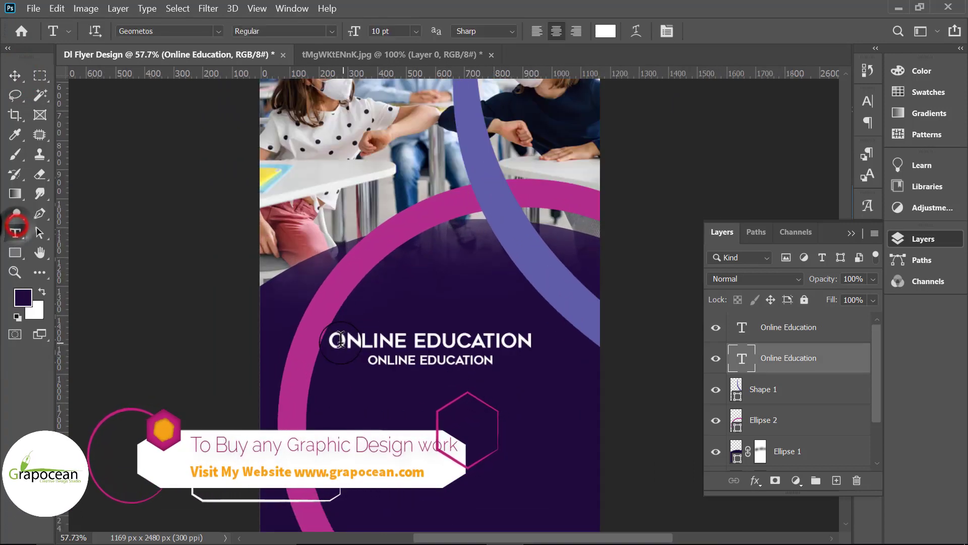
pyautogui.moveTo(334, 342); pyautogui.dragTo(657, 374)
pyautogui.click(218, 30)
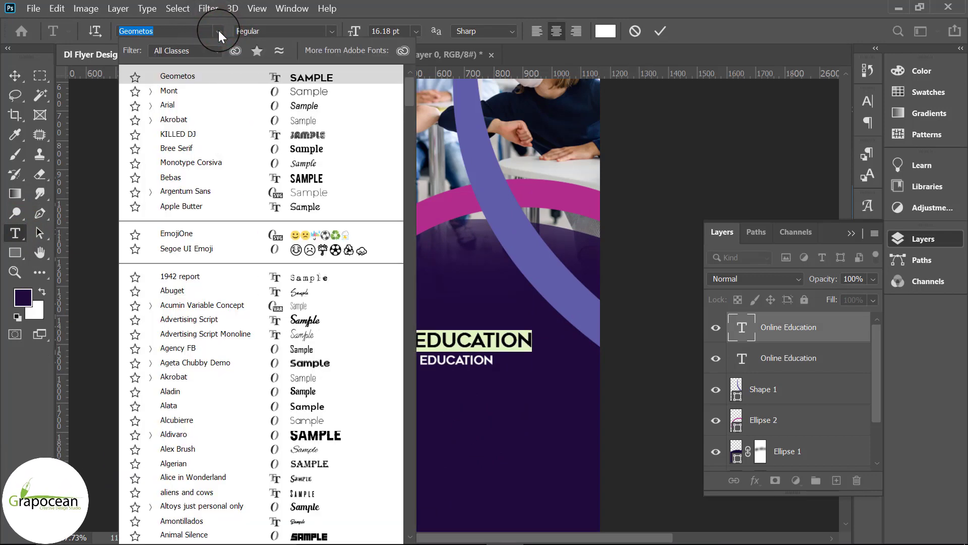
pyautogui.click(296, 178)
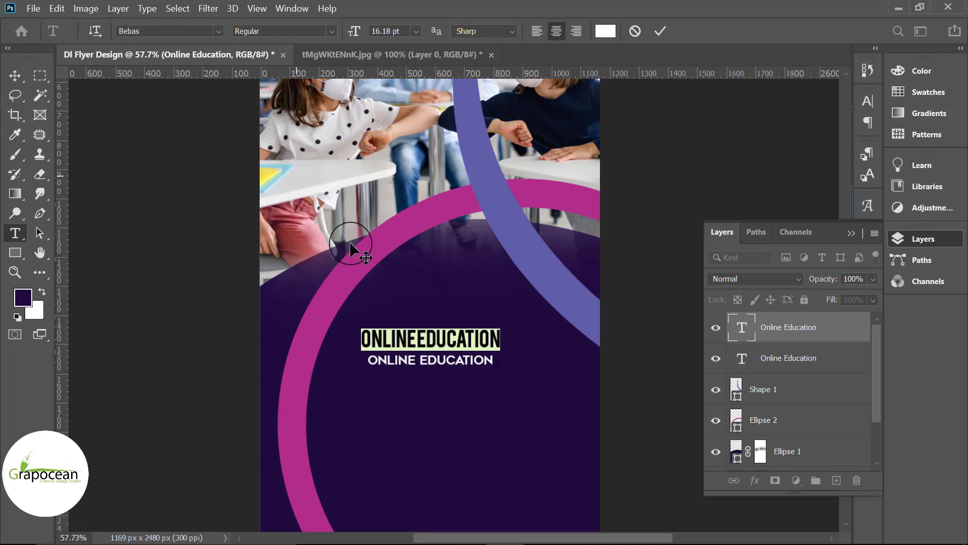
pyautogui.click(419, 339)
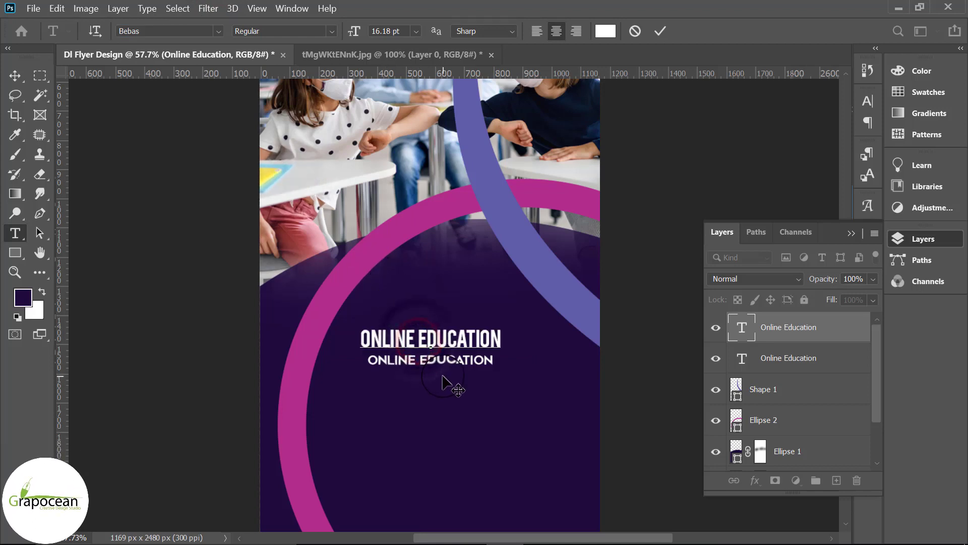
pyautogui.click(15, 76)
# - Change the smaller line's font to Mont ExtraLight DEMO and nudge it slightly up toward the heading
pyautogui.click(15, 233)
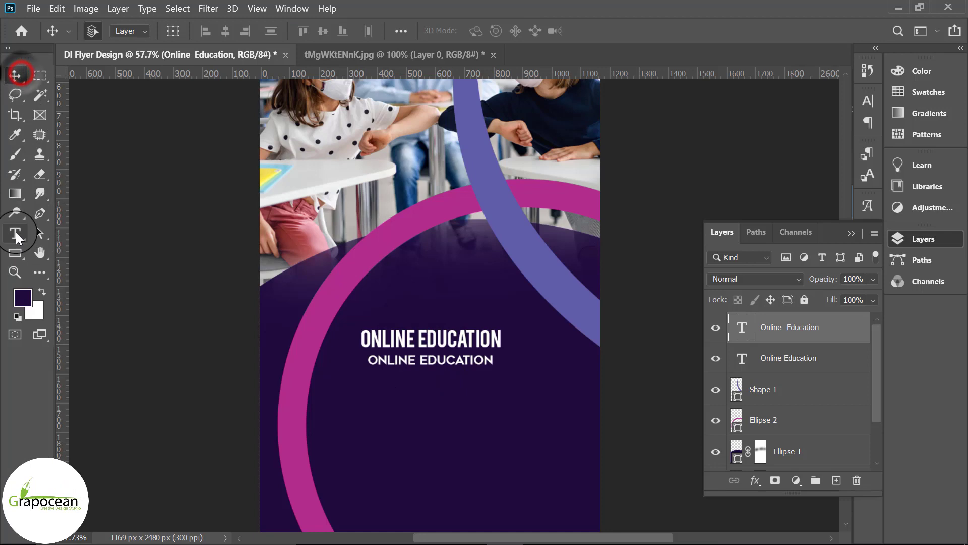
pyautogui.click(373, 359)
pyautogui.hotkey('ctrl', 'a')
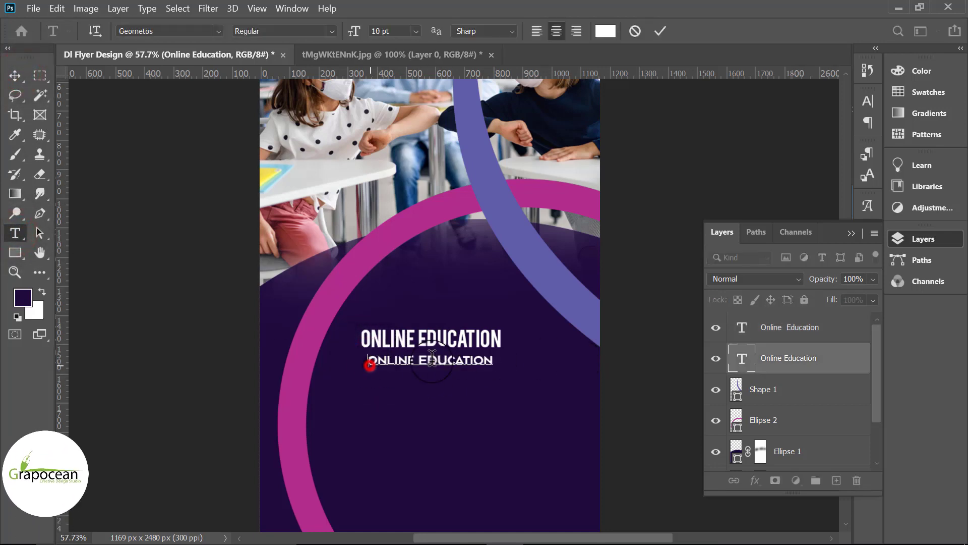
pyautogui.click(212, 29)
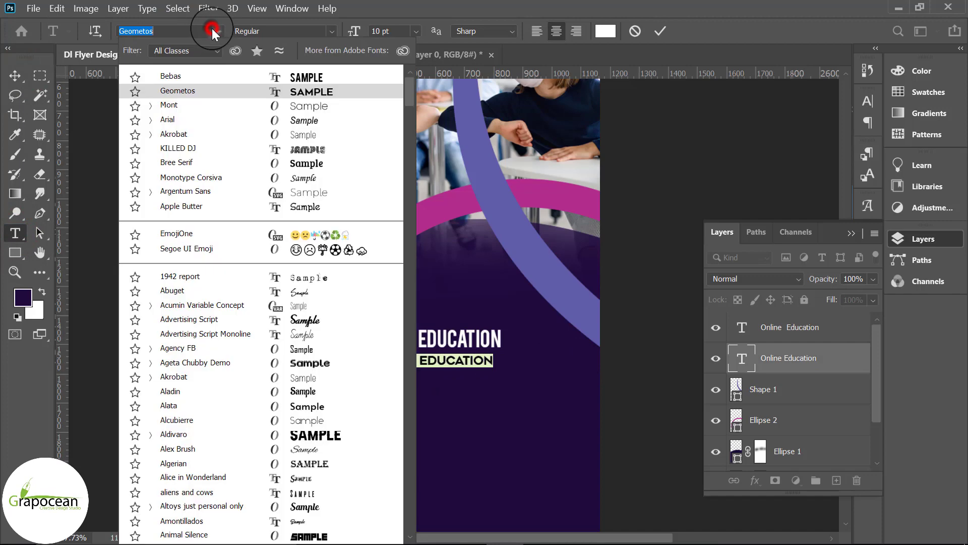
pyautogui.click(292, 108)
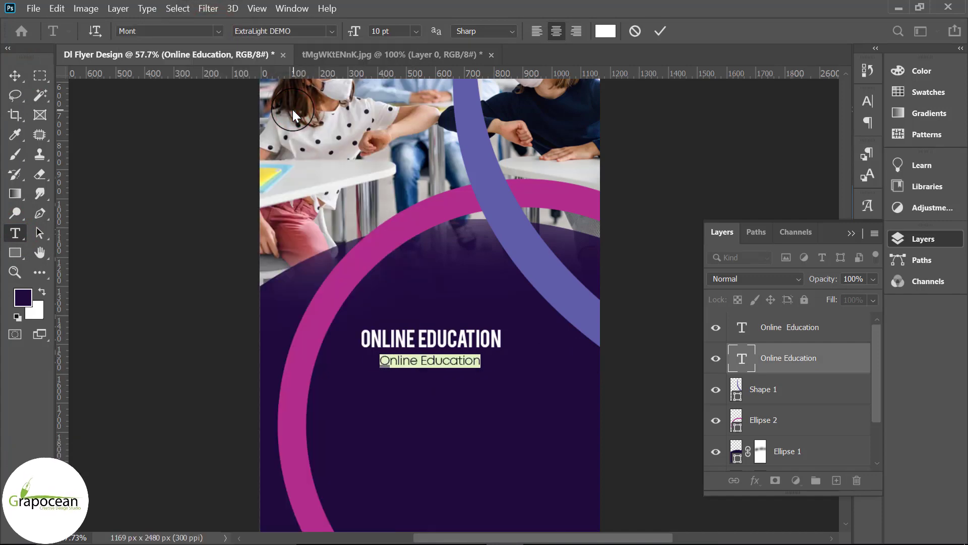
pyautogui.click(14, 76)
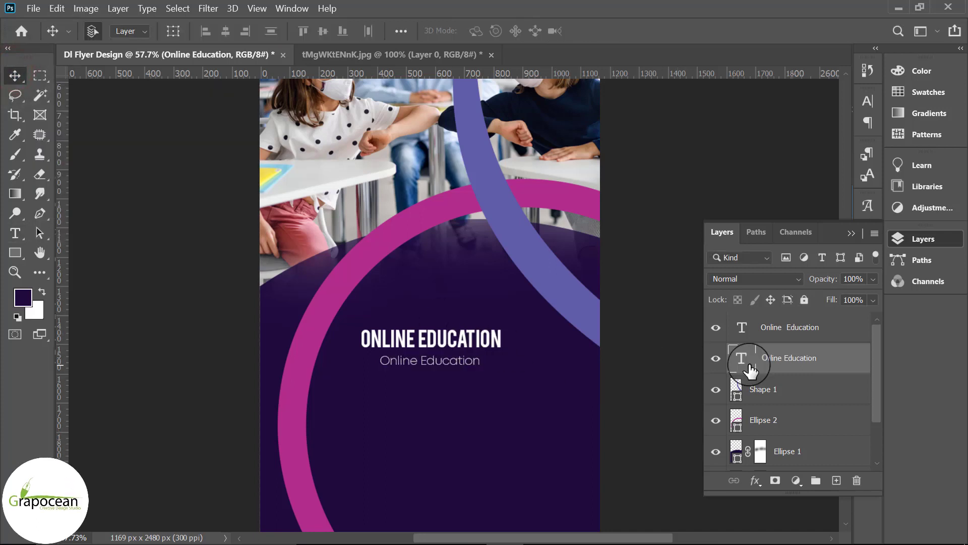
pyautogui.moveTo(452, 365); pyautogui.dragTo(450, 362)
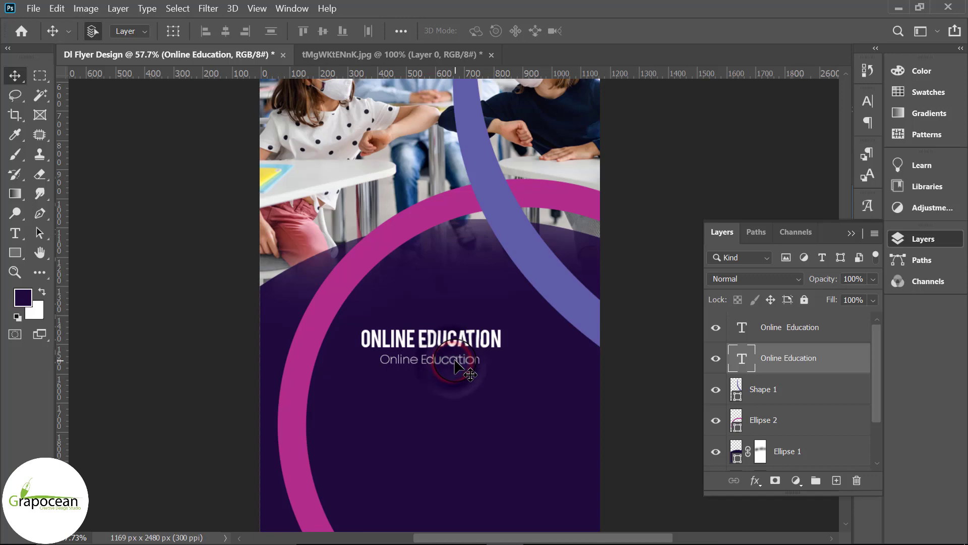
pyautogui.scroll(-5, 560, 403)
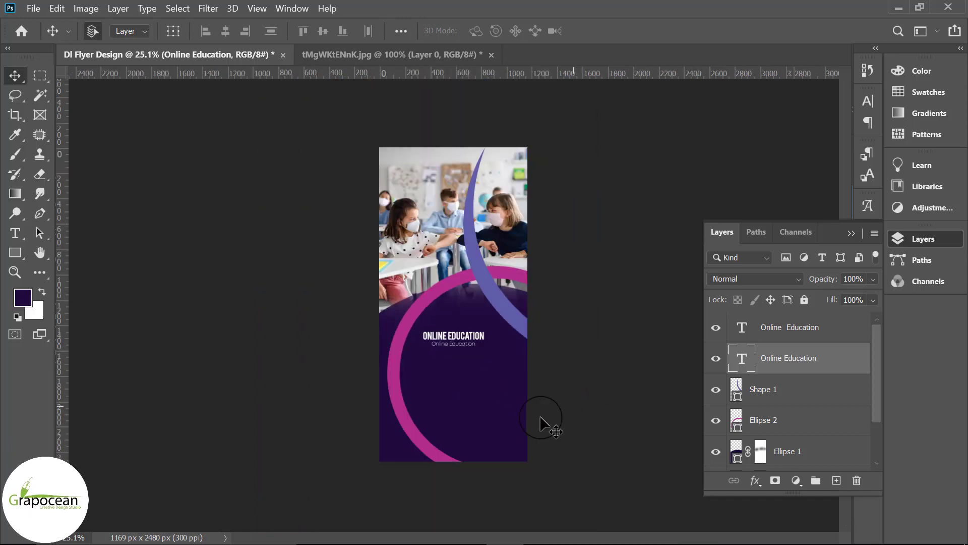
# - Enlarge the ONLINE EDUCATION heading by multiplying its 16.18 pt font size by 1.61
pyautogui.scroll(7, 505, 409)
pyautogui.click(12, 231)
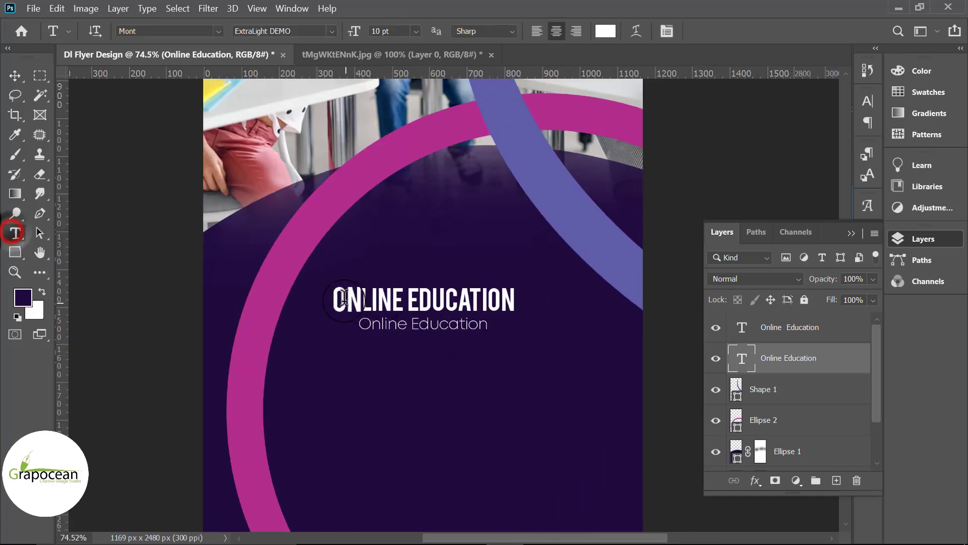
pyautogui.moveTo(340, 300); pyautogui.dragTo(684, 328)
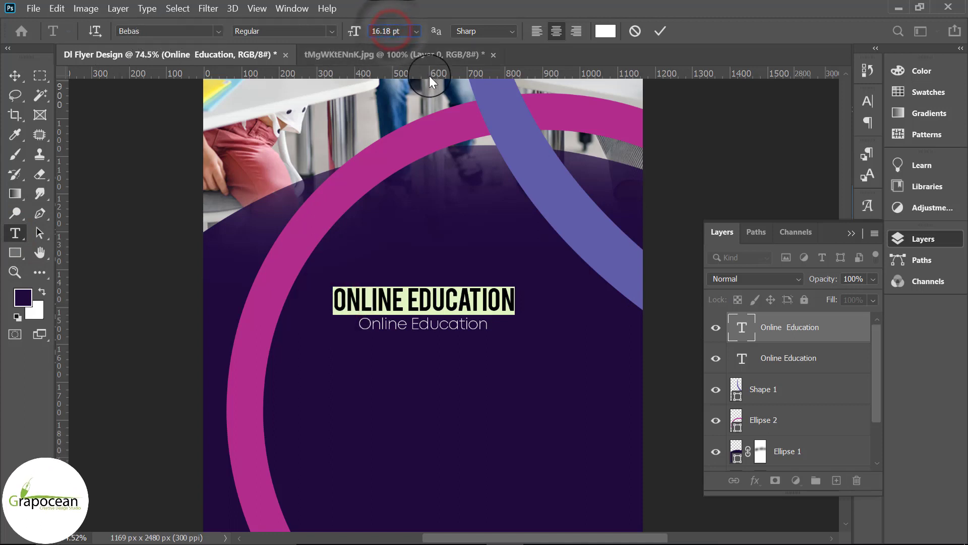
pyautogui.write('*1.61')
pyautogui.press('Return')
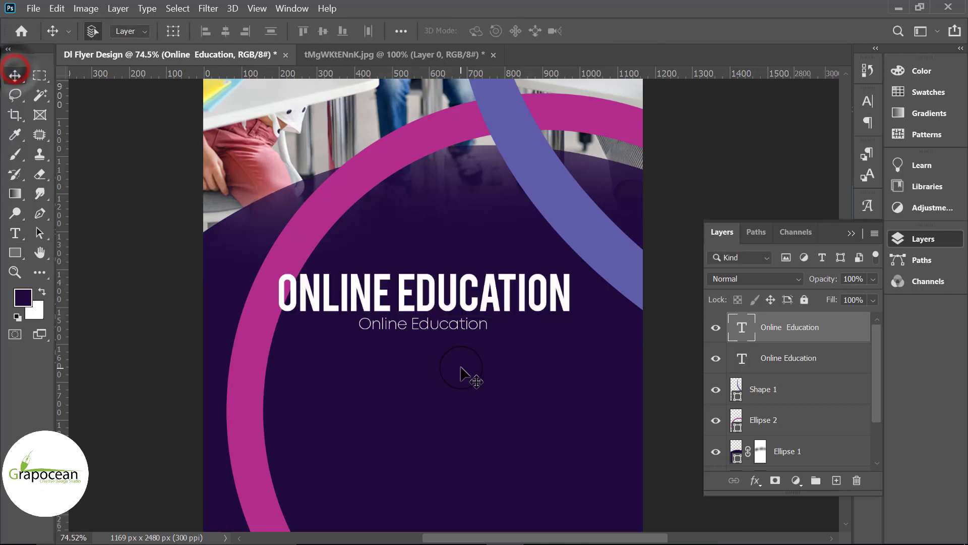
# - Center the heading and the smaller Online Education line horizontally on the Background layer
pyautogui.moveTo(441, 333); pyautogui.dragTo(441, 327)
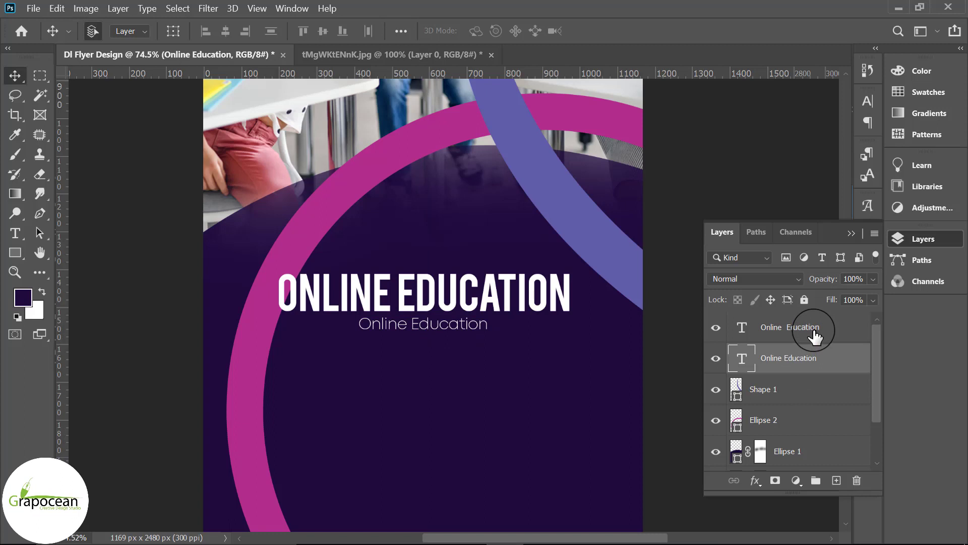
pyautogui.keyDown('shift'); pyautogui.click(810, 332); pyautogui.keyUp('shift')
pyautogui.moveTo(876, 365); pyautogui.dragTo(887, 466)
pyautogui.click(840, 450)
pyautogui.click(226, 30)
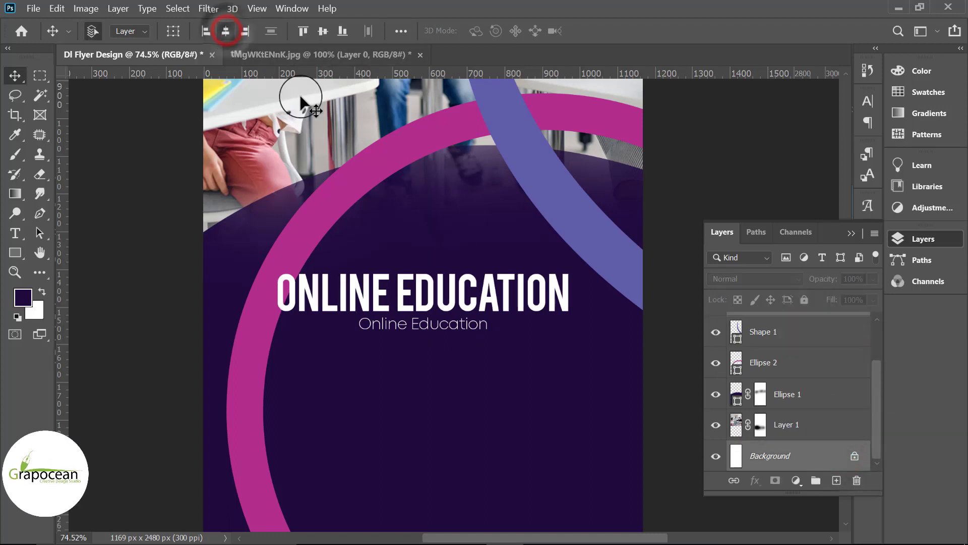
pyautogui.scroll(-6, 545, 417)
pyautogui.scroll(5, 448, 411)
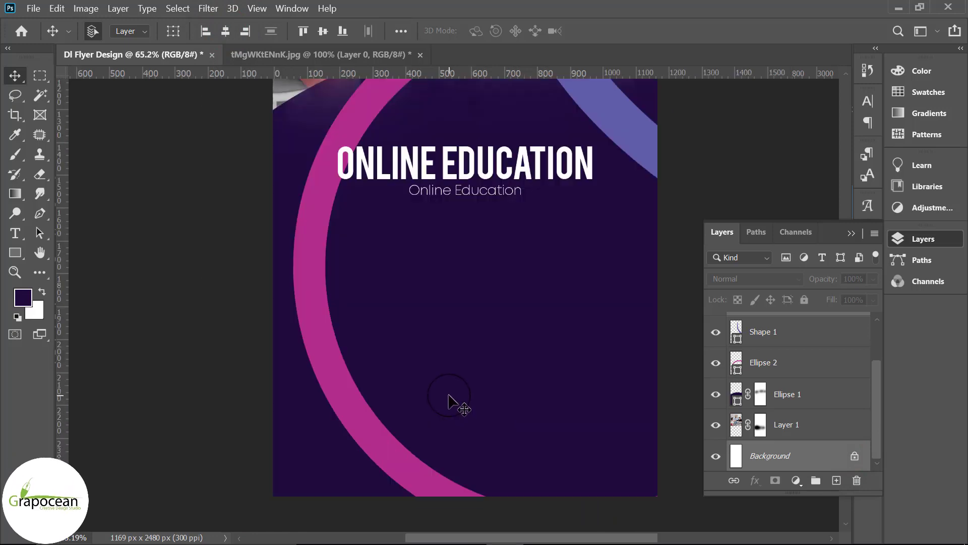
# - Add an empty layer above the heading text, then duplicate the smaller Online Education line a short distance below the original
pyautogui.scroll(2, 799, 335)
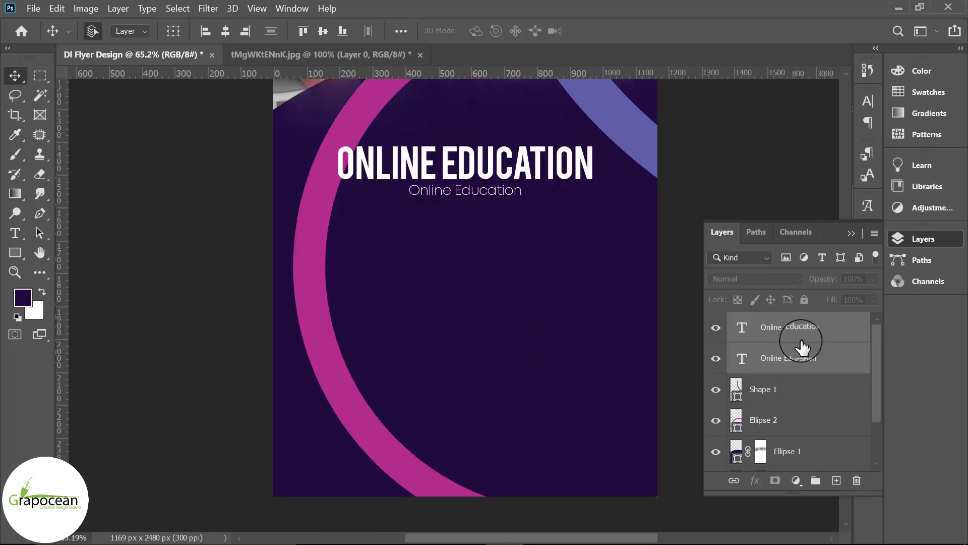
pyautogui.click(835, 328)
pyautogui.click(836, 480)
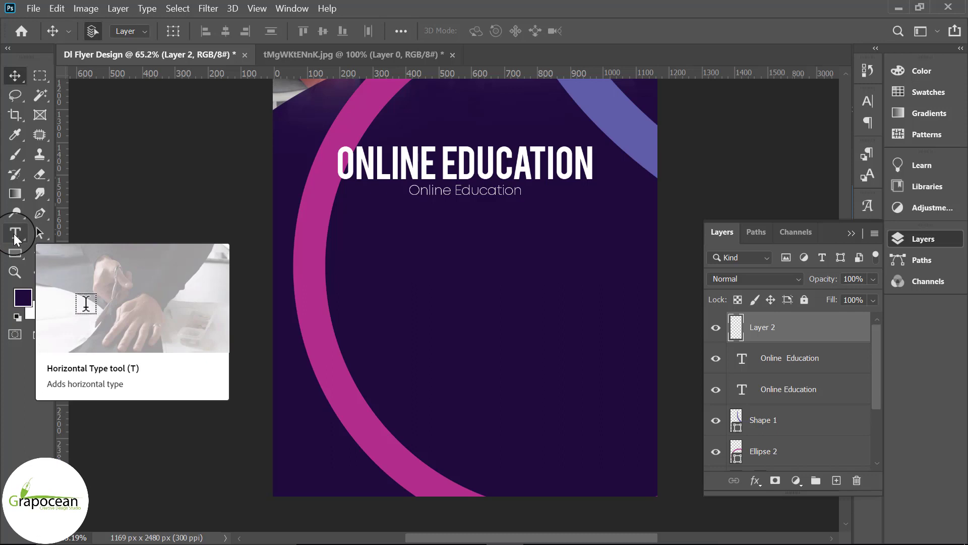
pyautogui.click(14, 74)
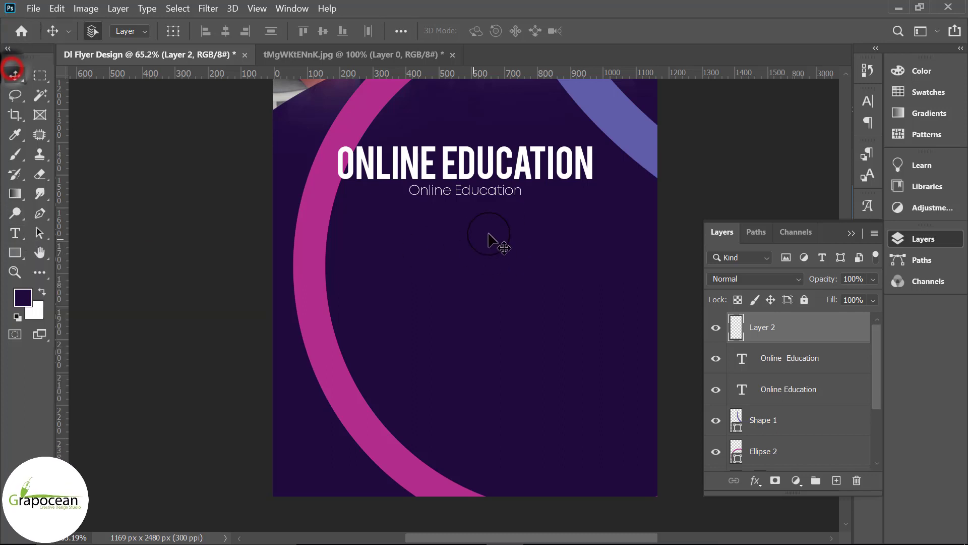
pyautogui.scroll(2, 488, 233)
pyautogui.click(480, 200)
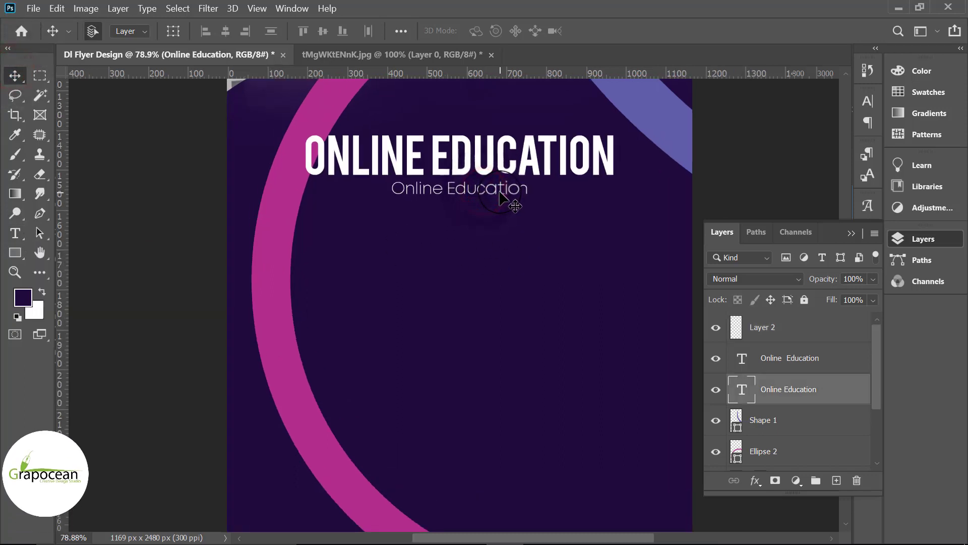
pyautogui.moveTo(499, 201); pyautogui.dragTo(491, 266)
# - Set the duplicated line's font size to 16.18 pt by multiplying 10 pt by 1.618
pyautogui.click(24, 234)
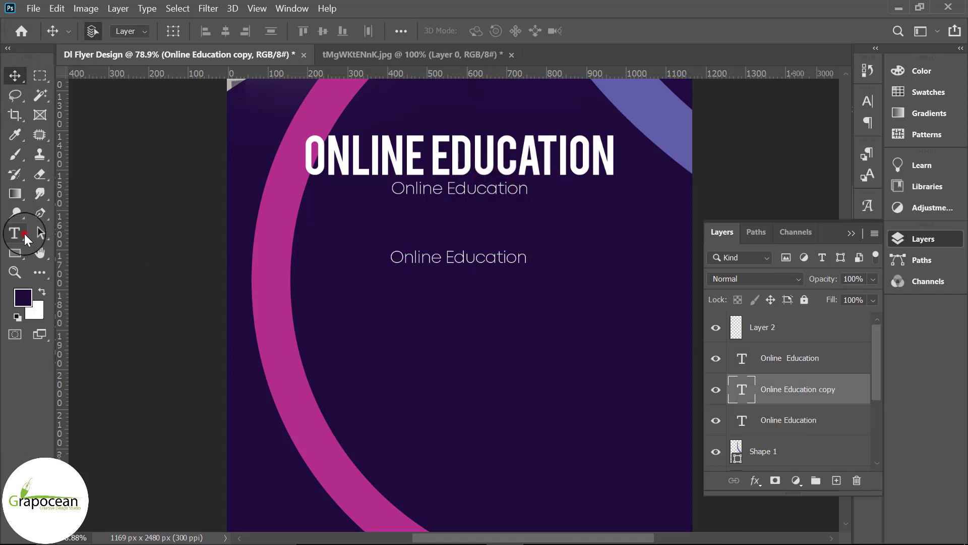
pyautogui.moveTo(394, 258); pyautogui.dragTo(746, 280)
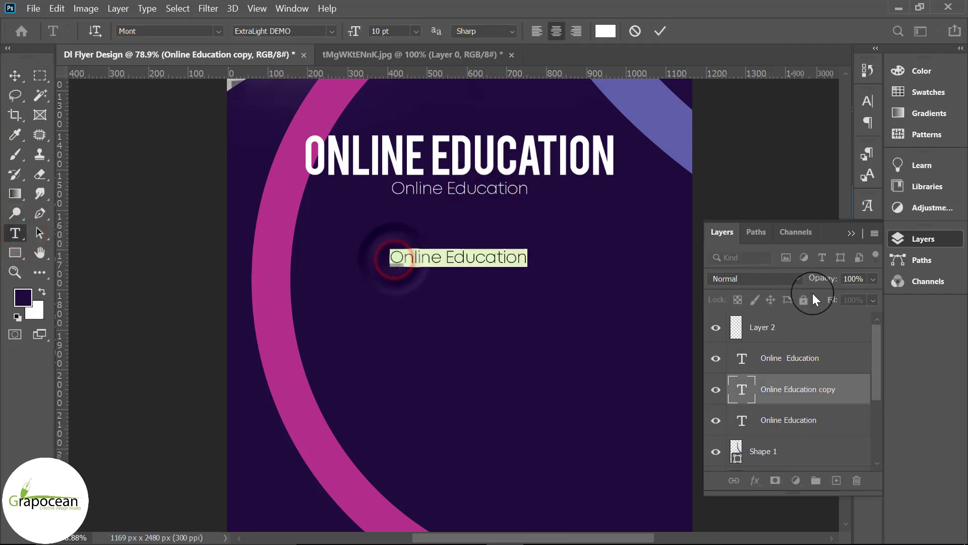
pyautogui.click(381, 31)
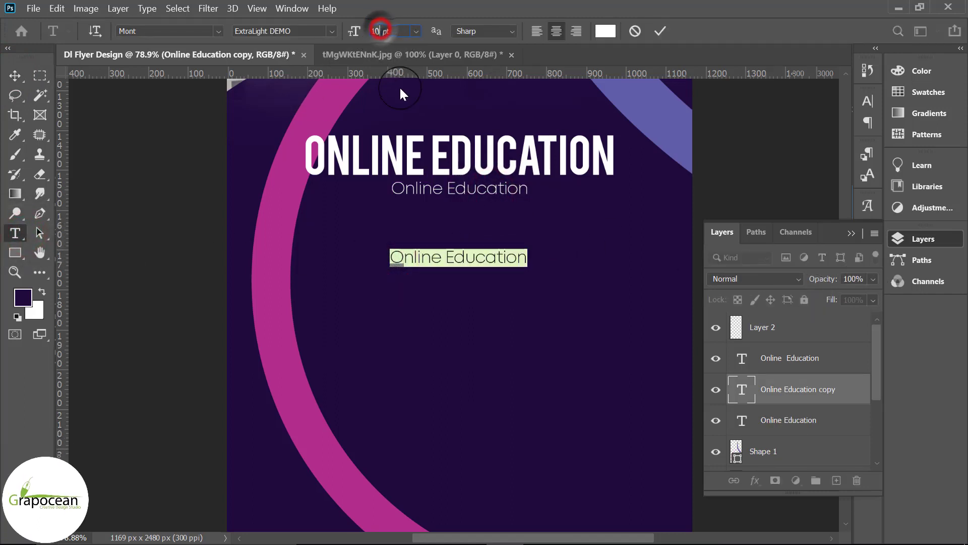
pyautogui.write('16.18')
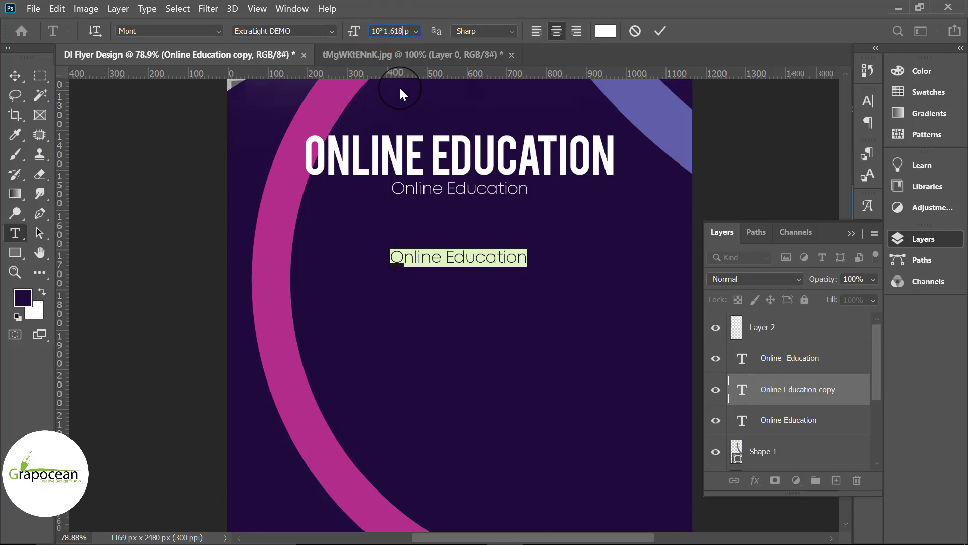
pyautogui.press('Return')
# - Replace the duplicated line's text with "Get Online Education from your home", breaking it onto a second line before "your"
pyautogui.moveTo(571, 254); pyautogui.dragTo(352, 254)
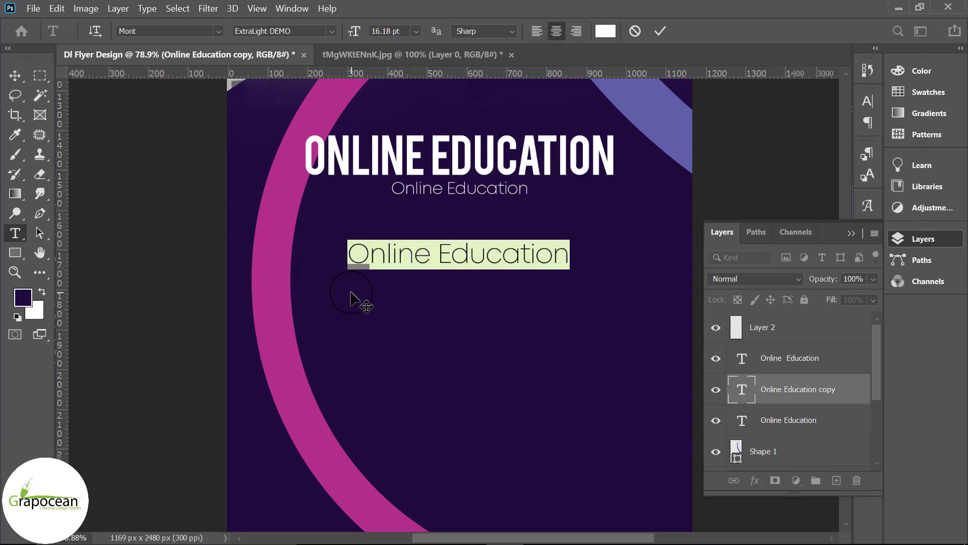
pyautogui.press('BackSpace')
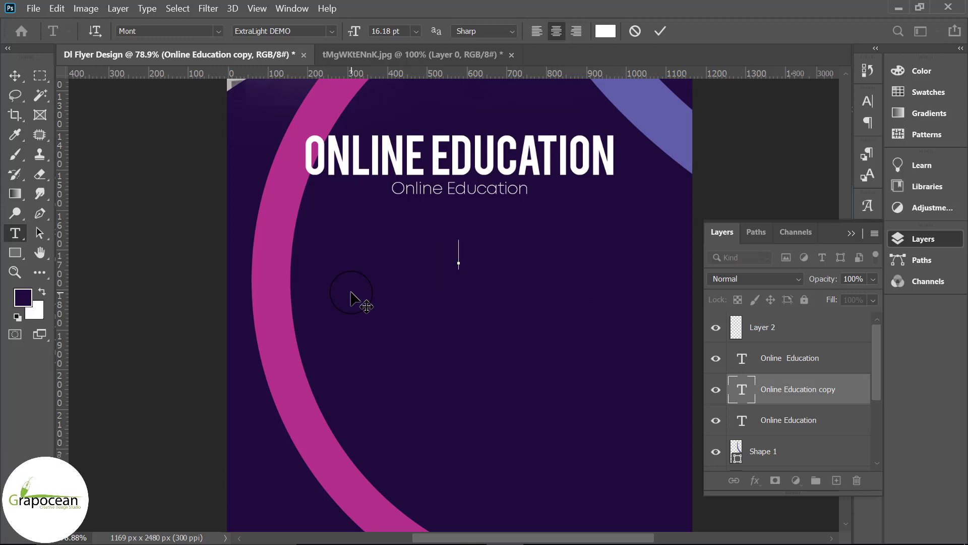
pyautogui.write('Get On')
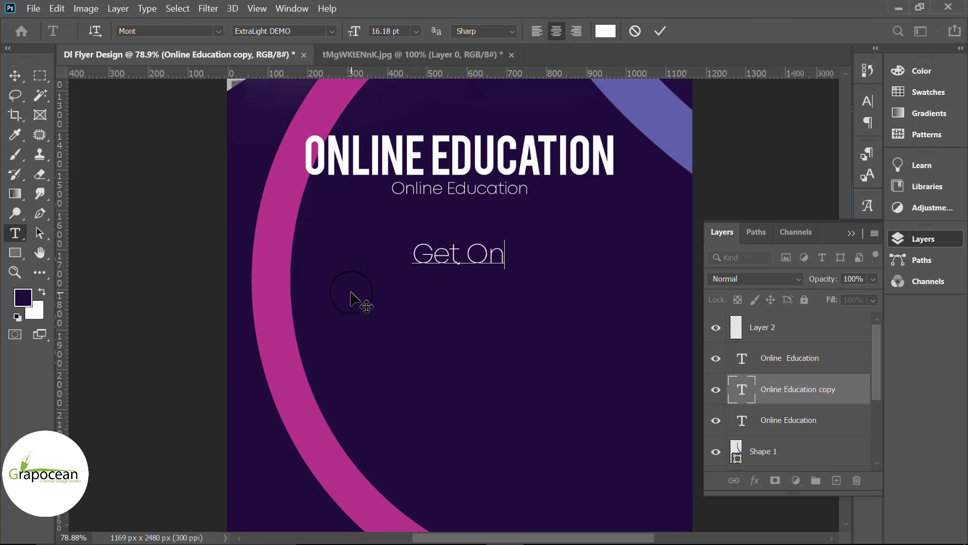
pyautogui.write('line Education from your home')
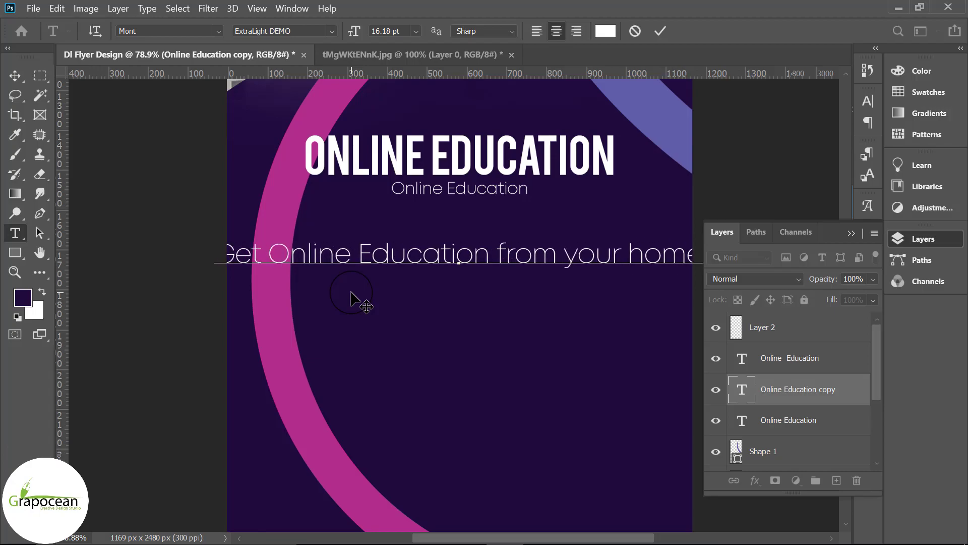
pyautogui.click(568, 259)
pyautogui.press('Return')
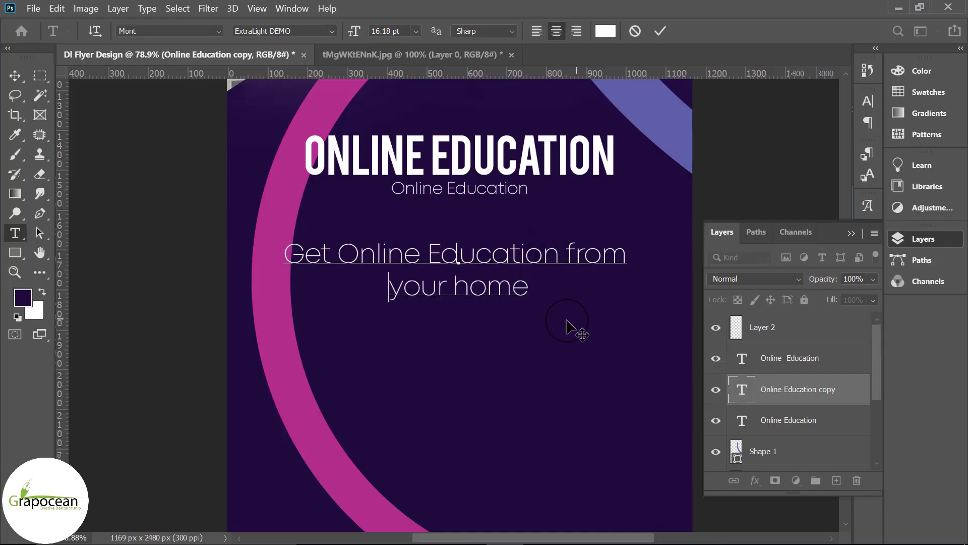
# - Capitalize the remaining words so the two-line text reads "Get Online Education From Your Home"
pyautogui.click(471, 289)
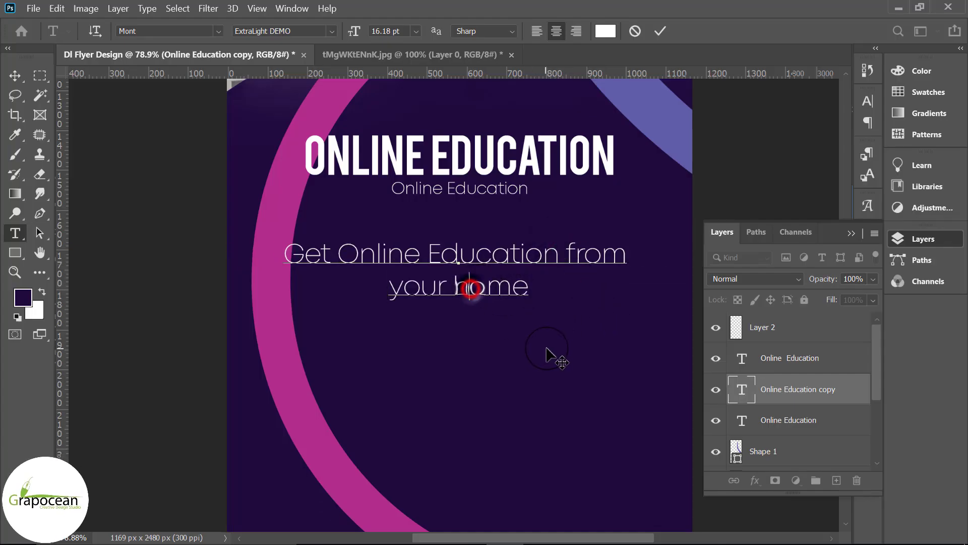
pyautogui.click(573, 251)
pyautogui.press('BackSpace')
pyautogui.write('F')
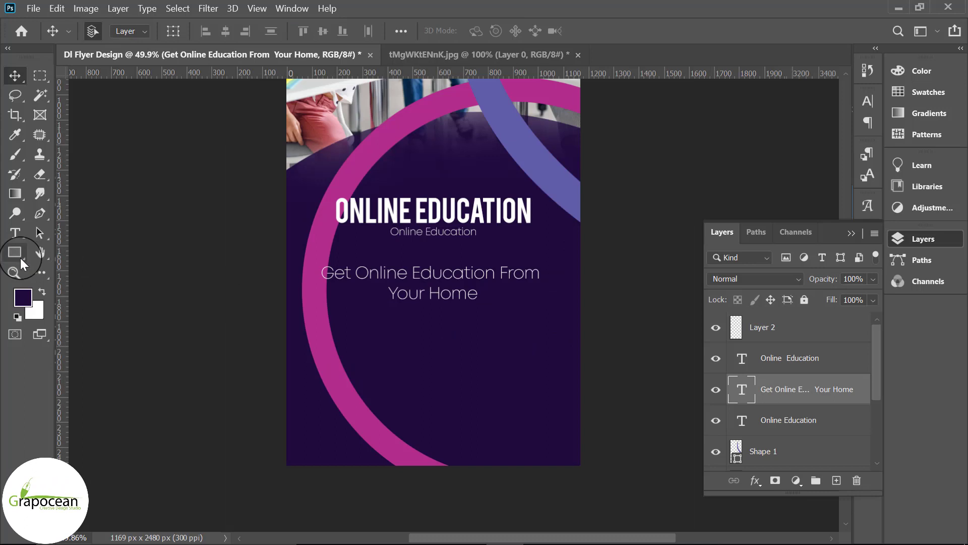
# - Draw a magenta rounded rectangle of about 486 × 109 px with 10 px corners, centered beneath the two-line text
pyautogui.click(20, 258)
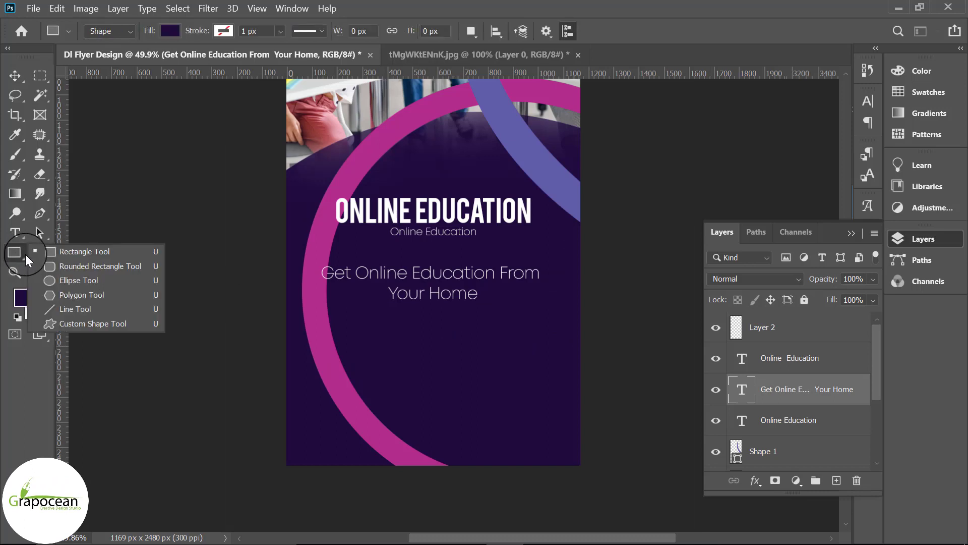
pyautogui.click(81, 266)
pyautogui.moveTo(375, 332); pyautogui.dragTo(497, 359)
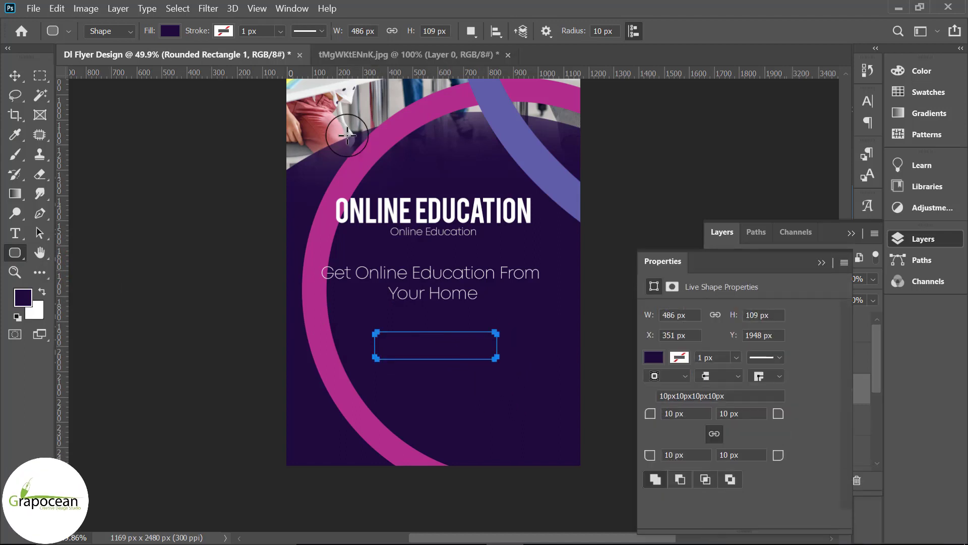
pyautogui.click(169, 30)
pyautogui.click(198, 112)
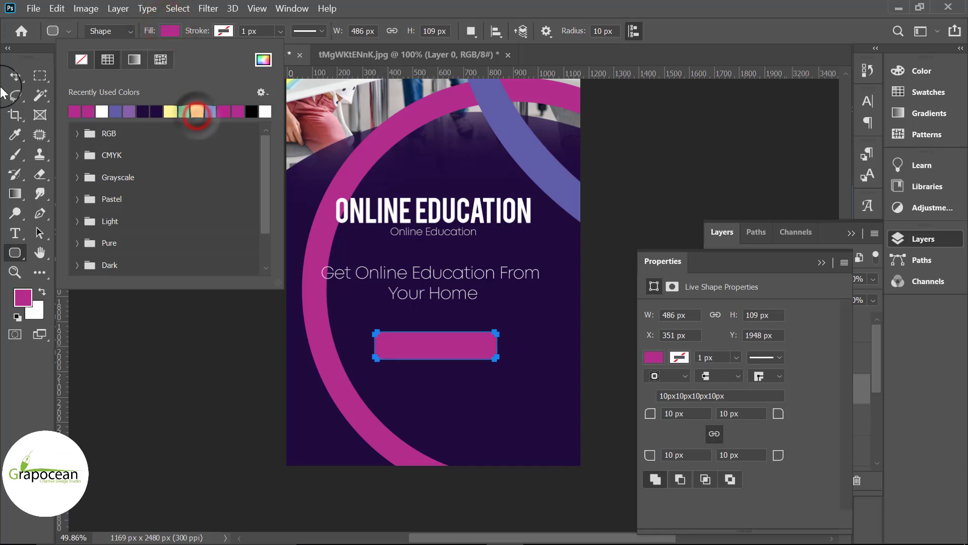
pyautogui.click(16, 75)
pyautogui.moveTo(486, 365); pyautogui.dragTo(460, 348)
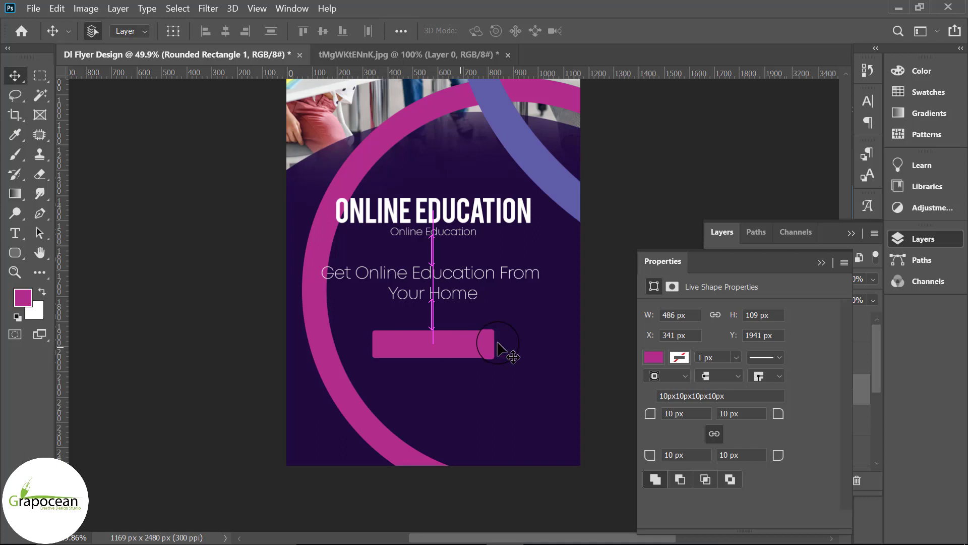
# - Add the text "Join Now" below the magenta rectangle and set its font to Geometos
pyautogui.click(15, 233)
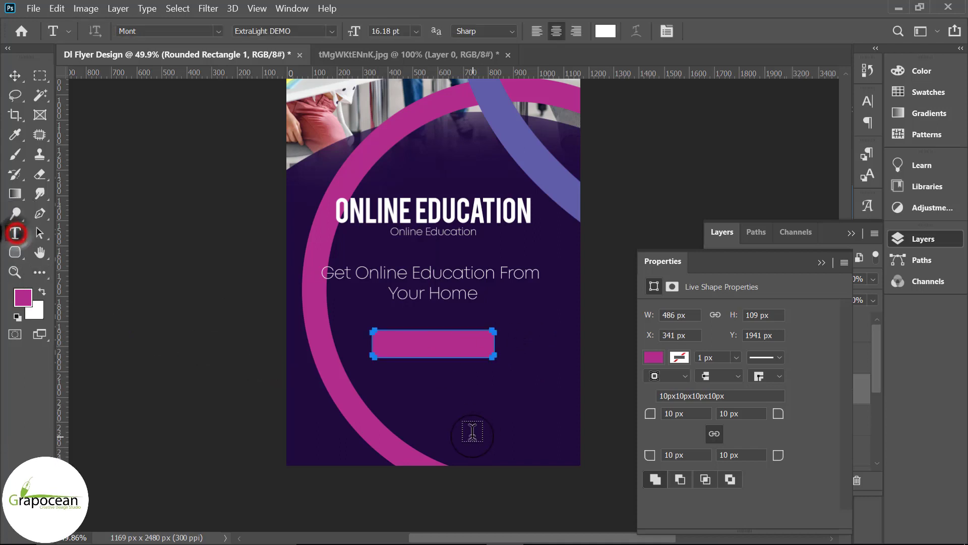
pyautogui.click(441, 425)
pyautogui.write('Join Now')
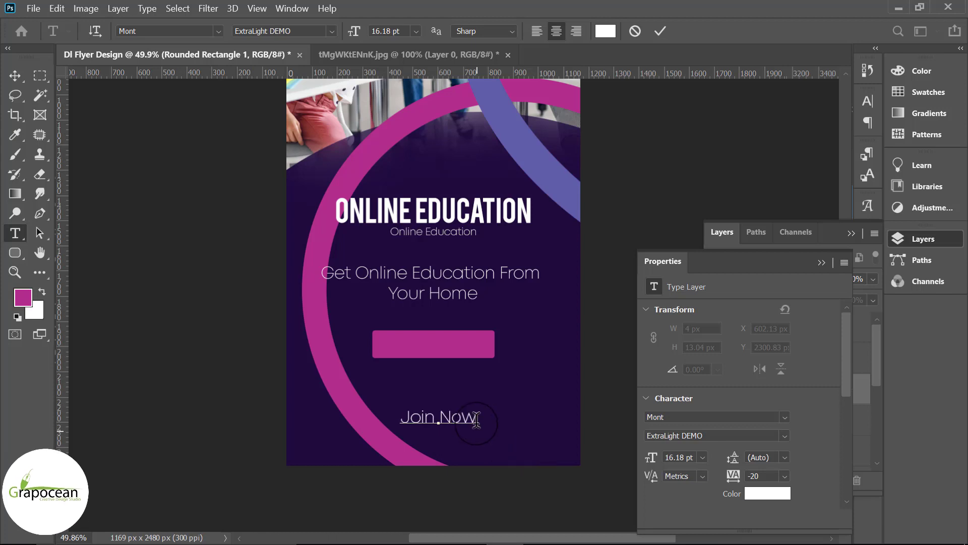
pyautogui.moveTo(478, 418); pyautogui.dragTo(207, 398)
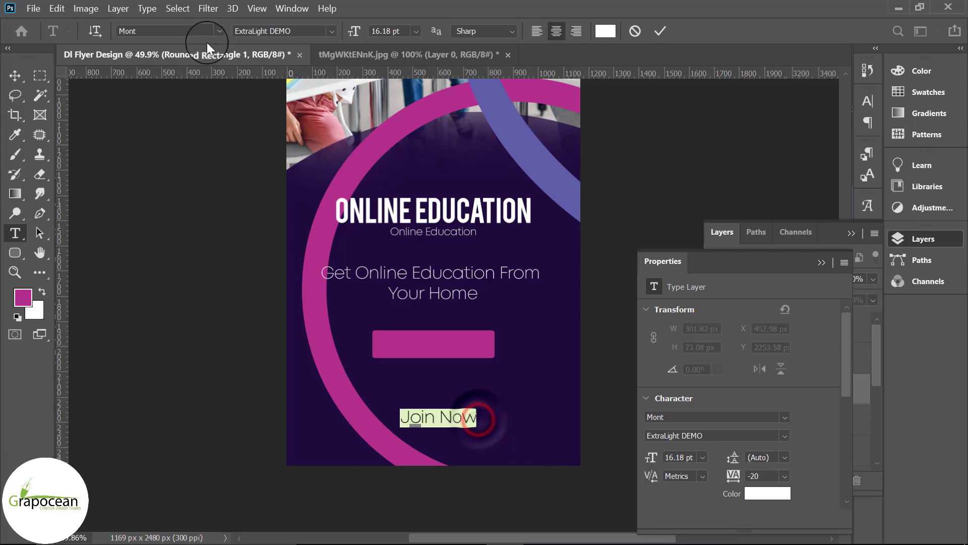
pyautogui.click(219, 32)
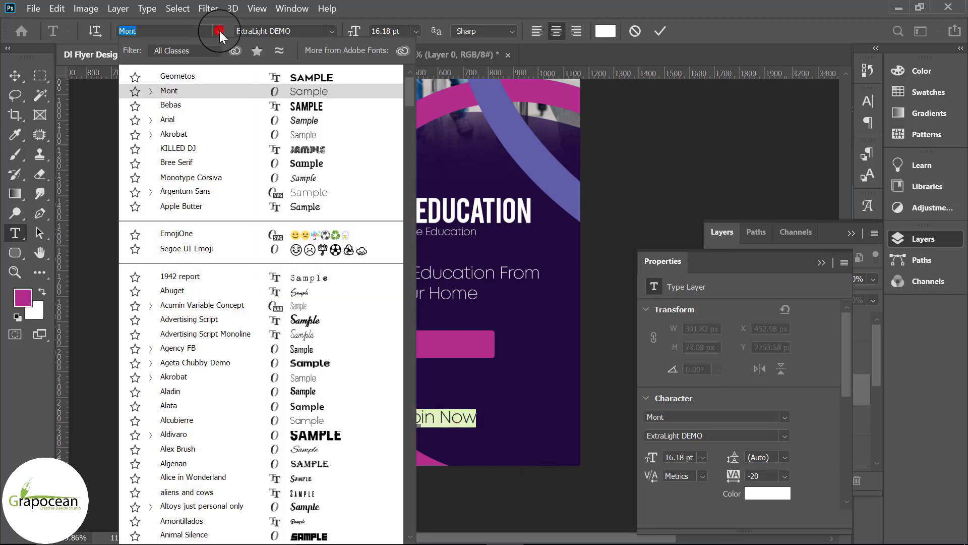
pyautogui.click(297, 83)
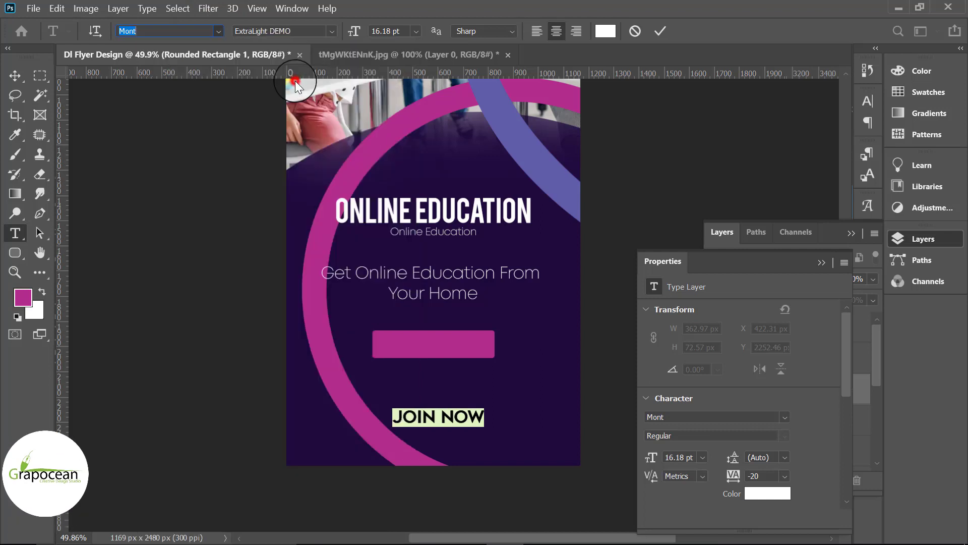
# - Move the JOIN NOW text onto the magenta rectangle and nudge it 3 px down to center it vertically
pyautogui.click(17, 73)
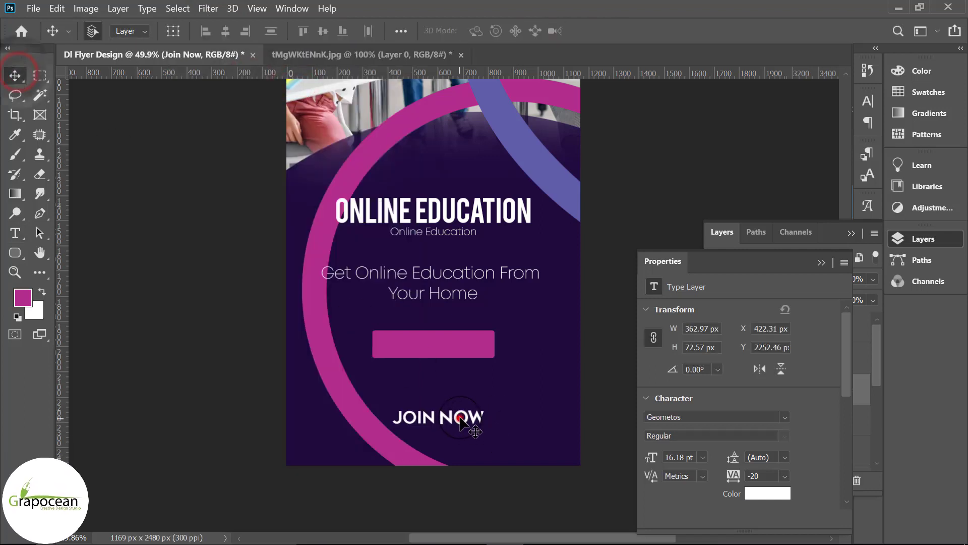
pyautogui.moveTo(460, 420); pyautogui.dragTo(455, 347)
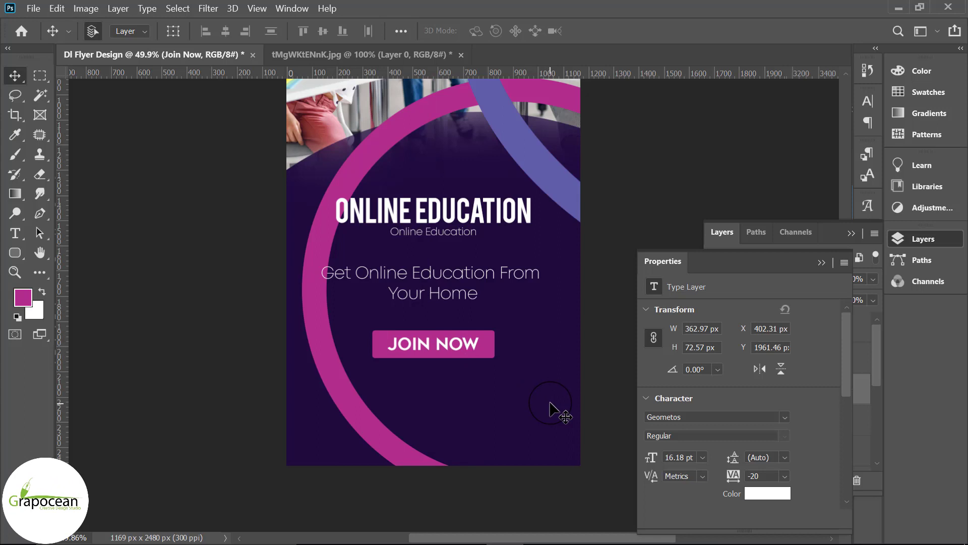
pyautogui.press('Up')
pyautogui.press('Up')
pyautogui.press('Up')
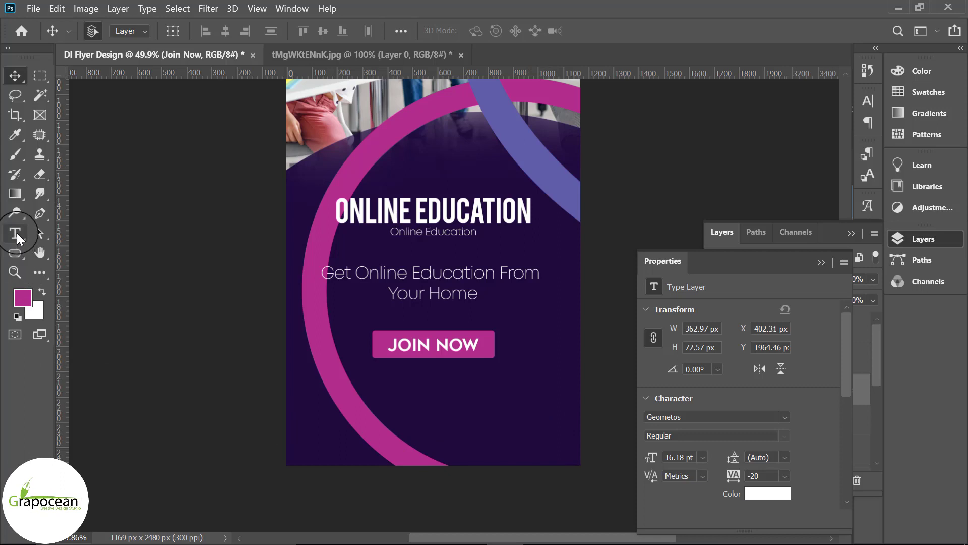
pyautogui.click(15, 77)
pyautogui.moveTo(457, 233); pyautogui.dragTo(447, 421)
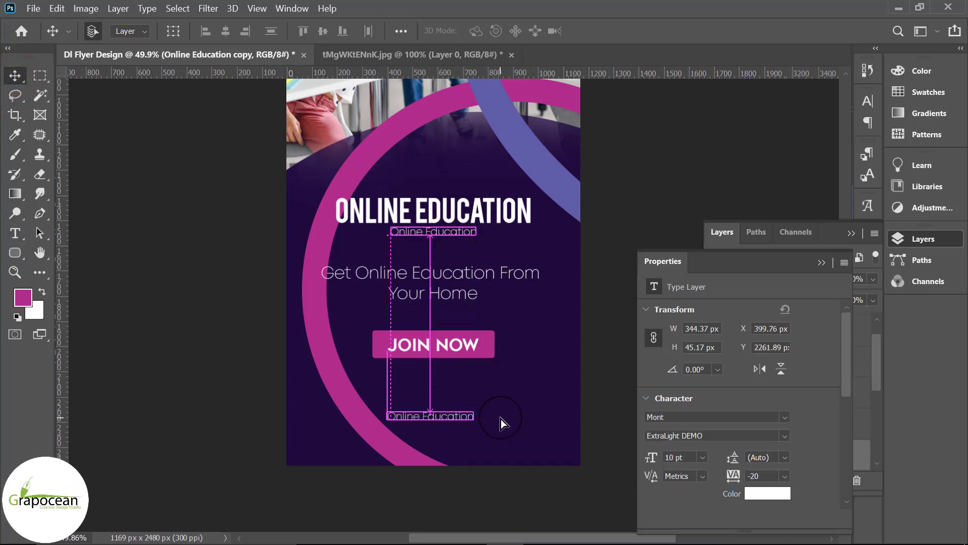
pyautogui.click(15, 232)
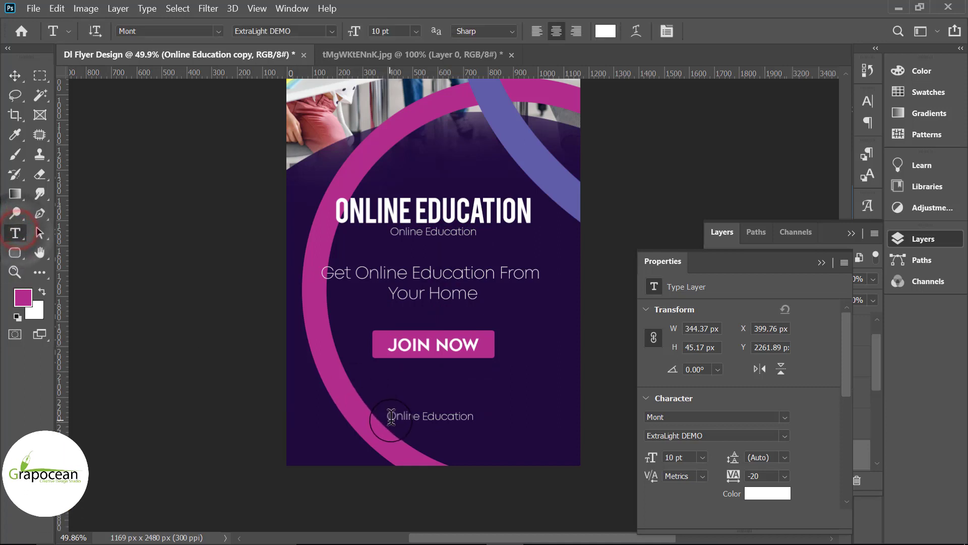
pyautogui.tripleClick(390, 417)
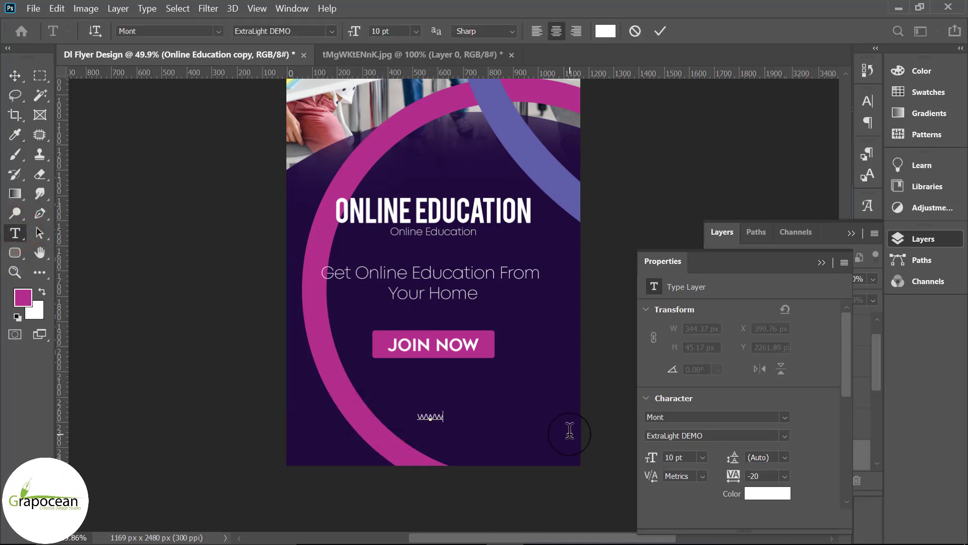
pyautogui.write('www.grapocean.com')
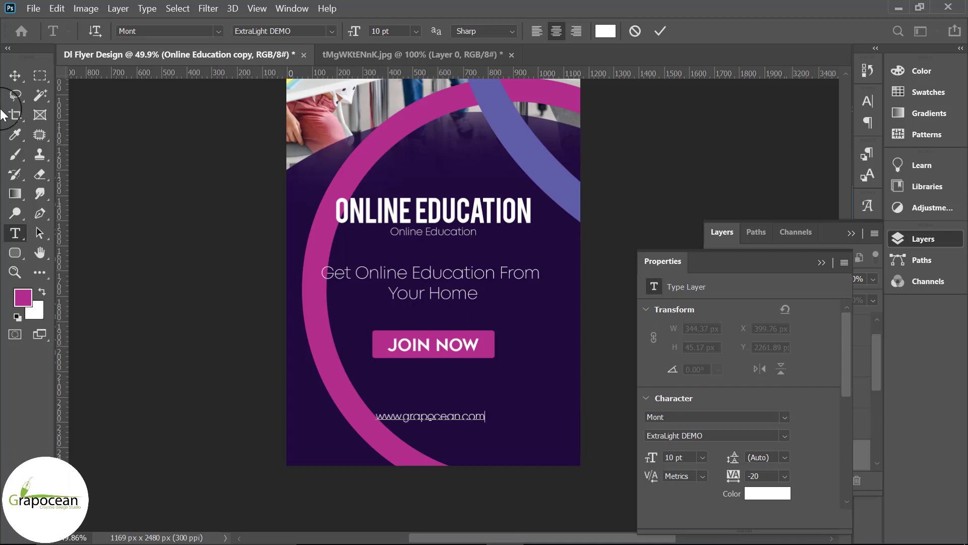
# - Move the web address text down close to the flyer's bottom edge
pyautogui.click(14, 75)
pyautogui.moveTo(450, 418); pyautogui.dragTo(452, 443)
pyautogui.scroll(-7, 537, 497)
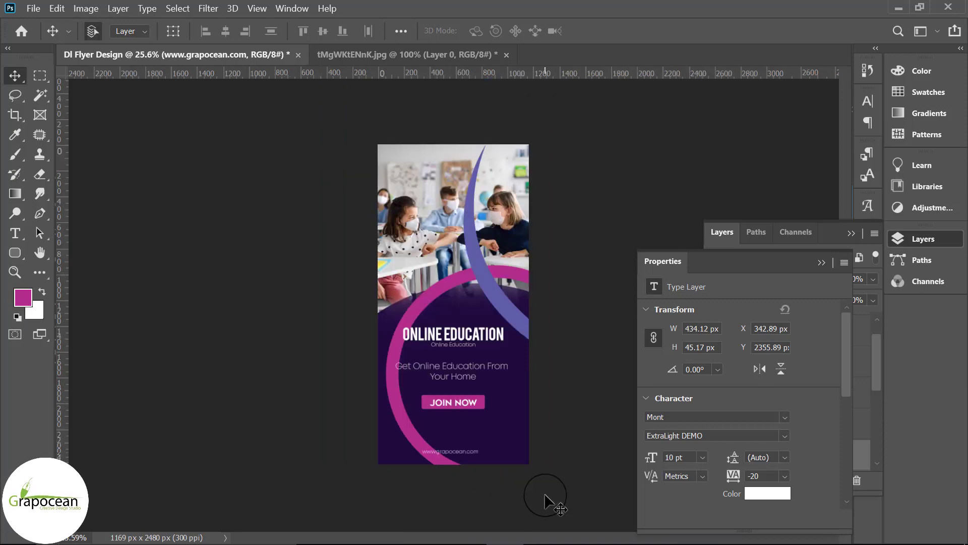
# - Set the web address font to Arial Regular and center the text beneath the Join Now button
pyautogui.scroll(8, 545, 499)
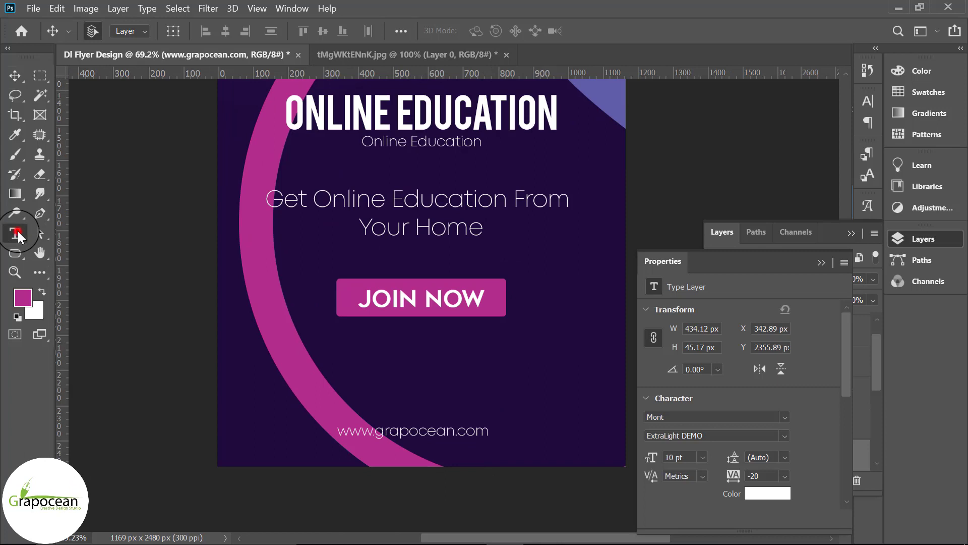
pyautogui.click(16, 234)
pyautogui.doubleClick(351, 433)
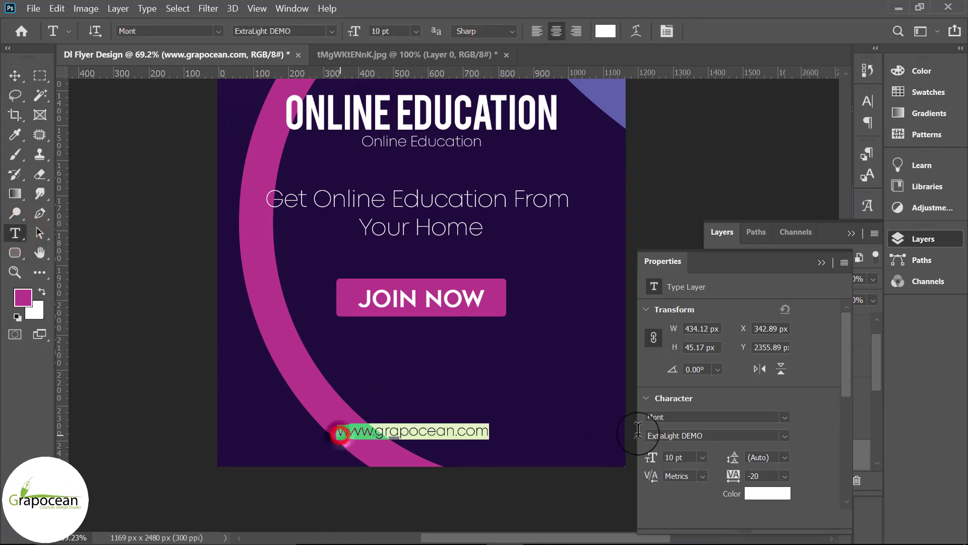
pyautogui.click(218, 31)
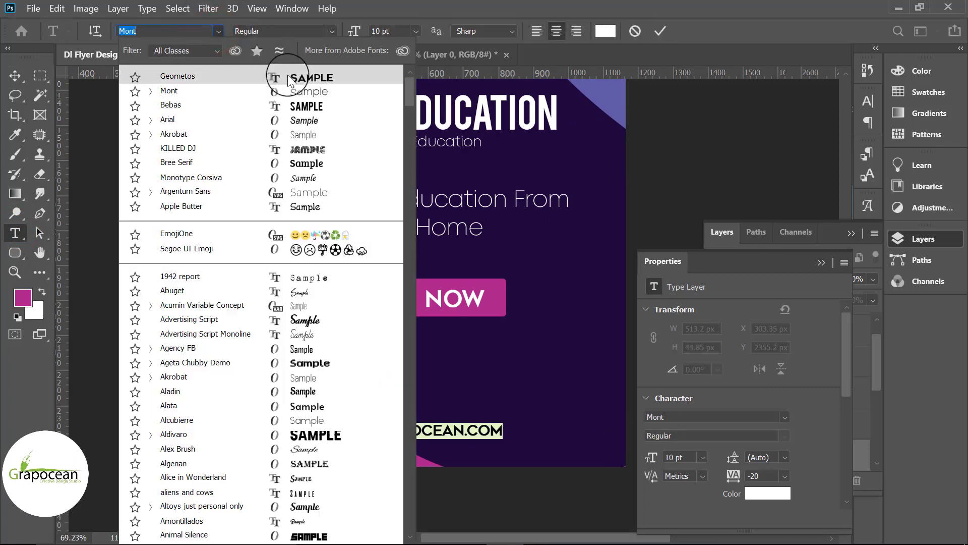
pyautogui.click(307, 119)
pyautogui.click(14, 75)
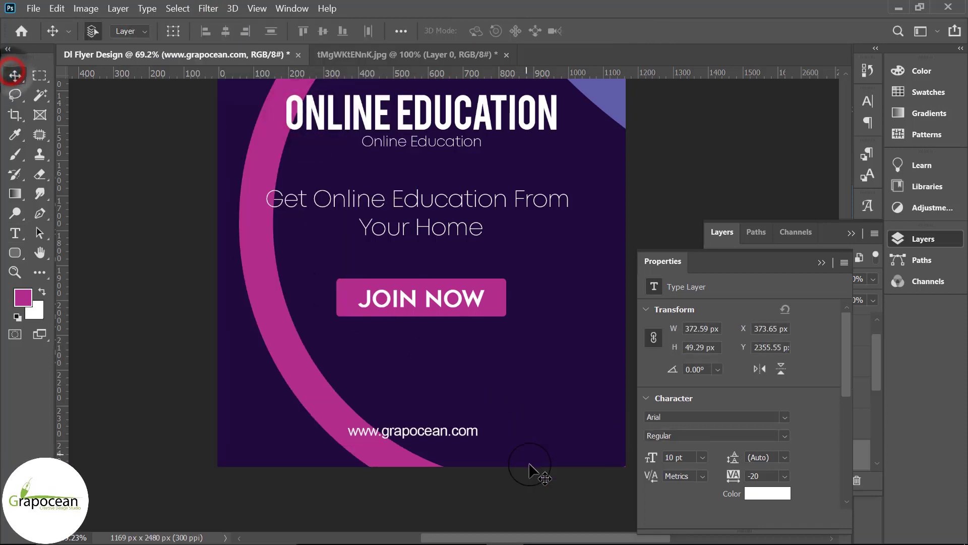
pyautogui.scroll(-3, 529, 469)
pyautogui.scroll(-2, 540, 504)
pyautogui.click(560, 436)
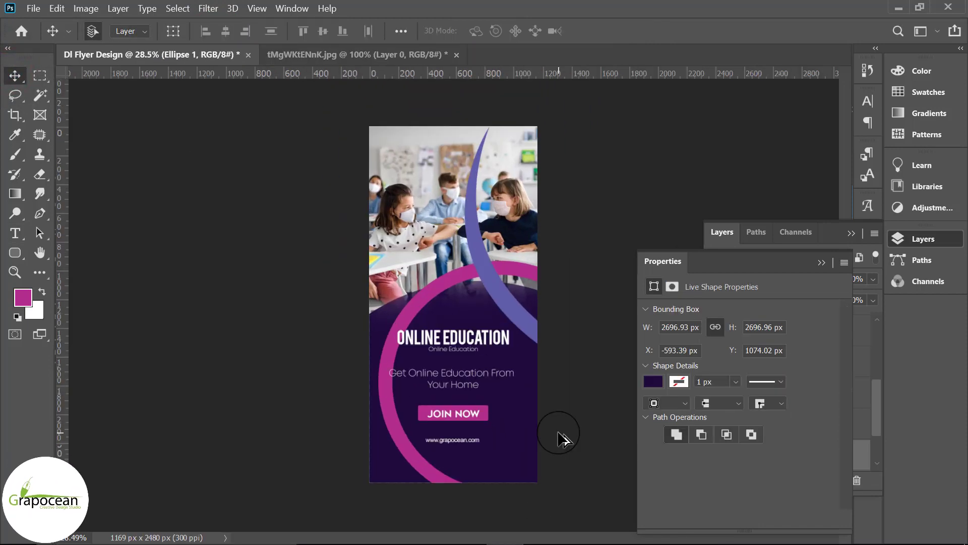
# - On a new top layer, draw a magenta Pen shape about 526 × 1525 px covering the photo area beyond the blue-violet curve
pyautogui.click(43, 211)
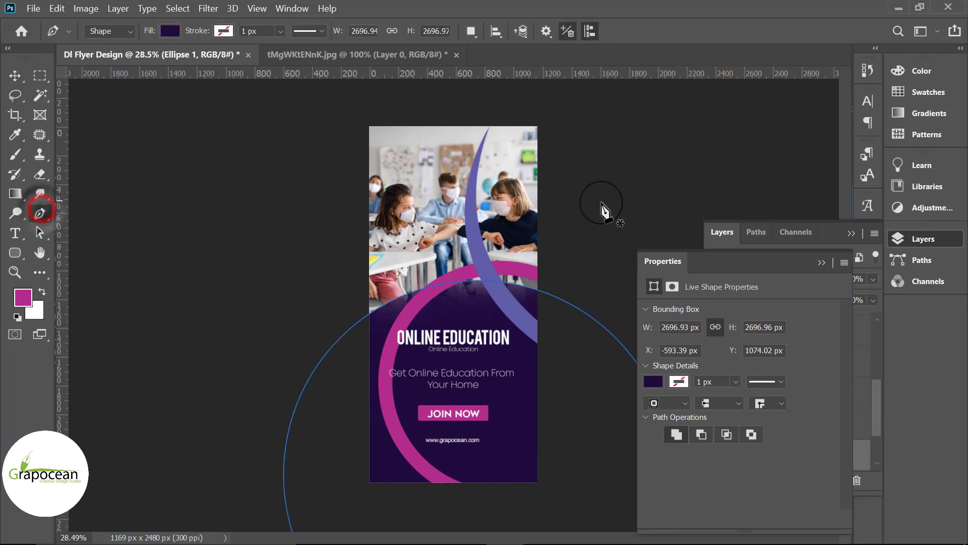
pyautogui.click(822, 262)
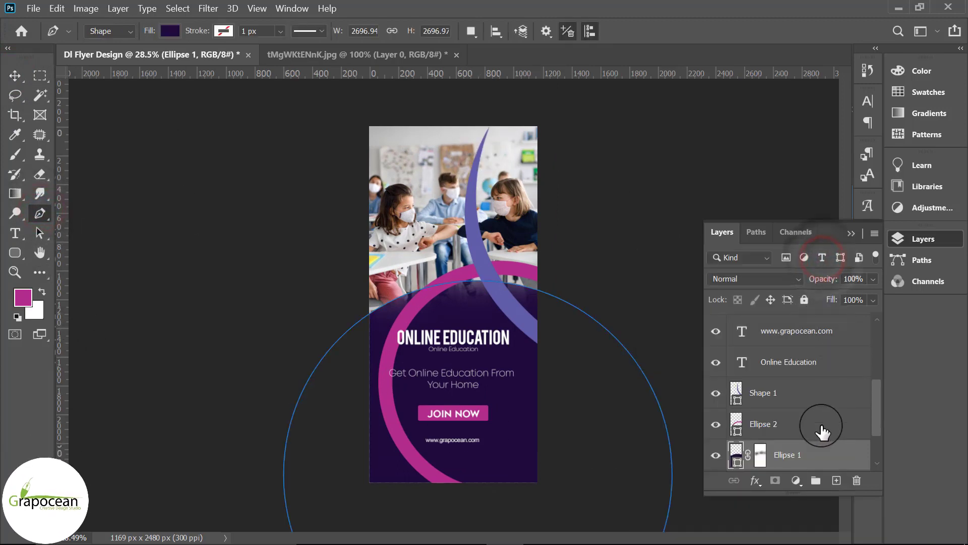
pyautogui.scroll(5, 815, 393)
pyautogui.click(836, 480)
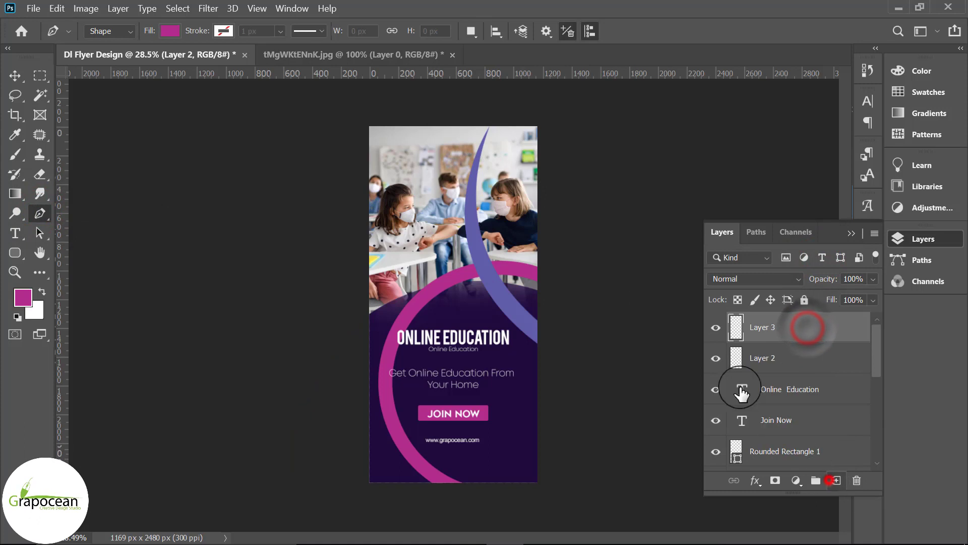
pyautogui.click(493, 123)
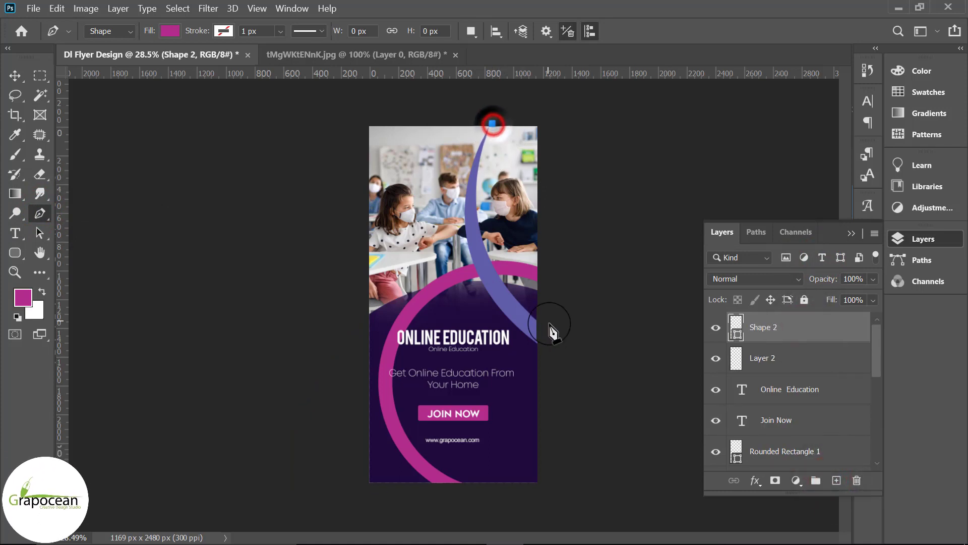
pyautogui.moveTo(555, 333); pyautogui.dragTo(674, 418)
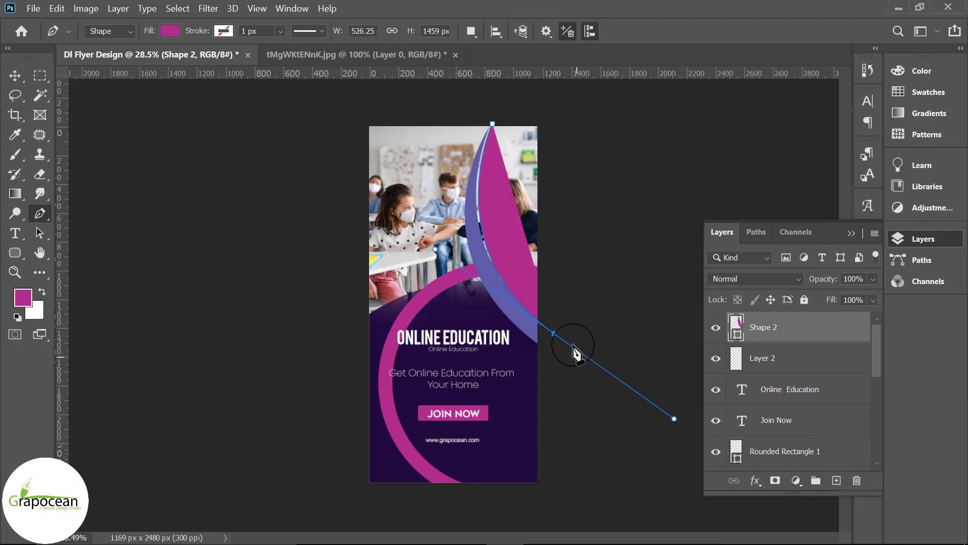
pyautogui.moveTo(555, 334); pyautogui.dragTo(546, 114)
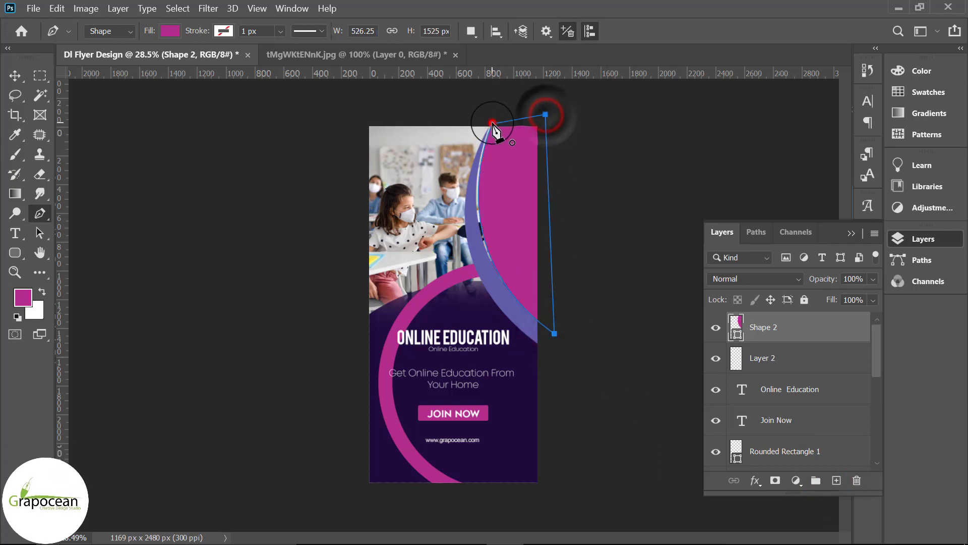
pyautogui.press('v')
# - Set the blend mode of the magenta shape over the photo to Linear Burn
pyautogui.click(747, 278)
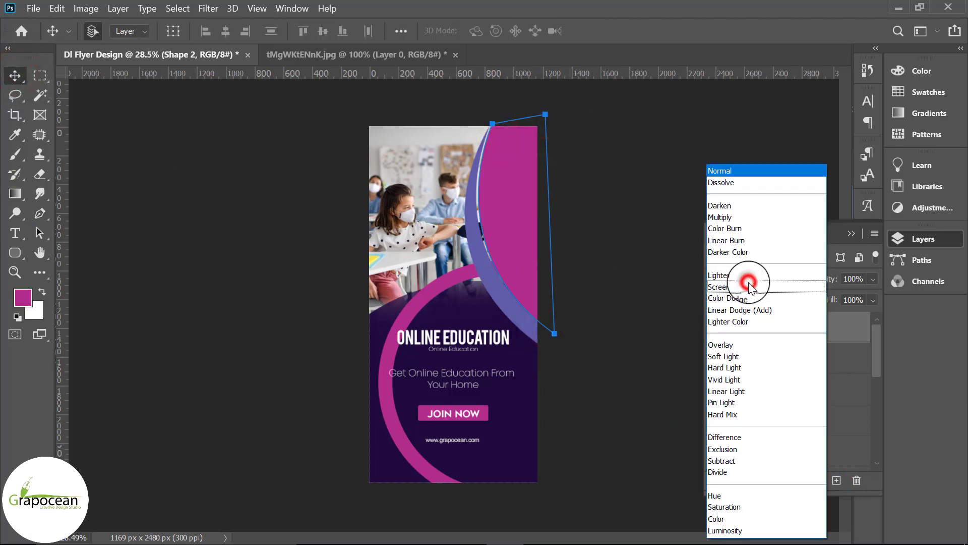
pyautogui.click(742, 241)
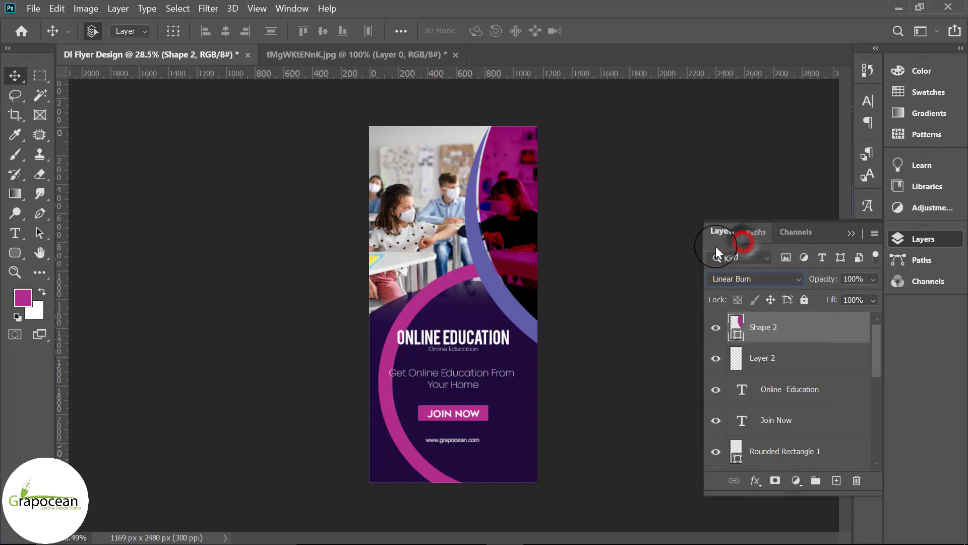
pyautogui.click(184, 315)
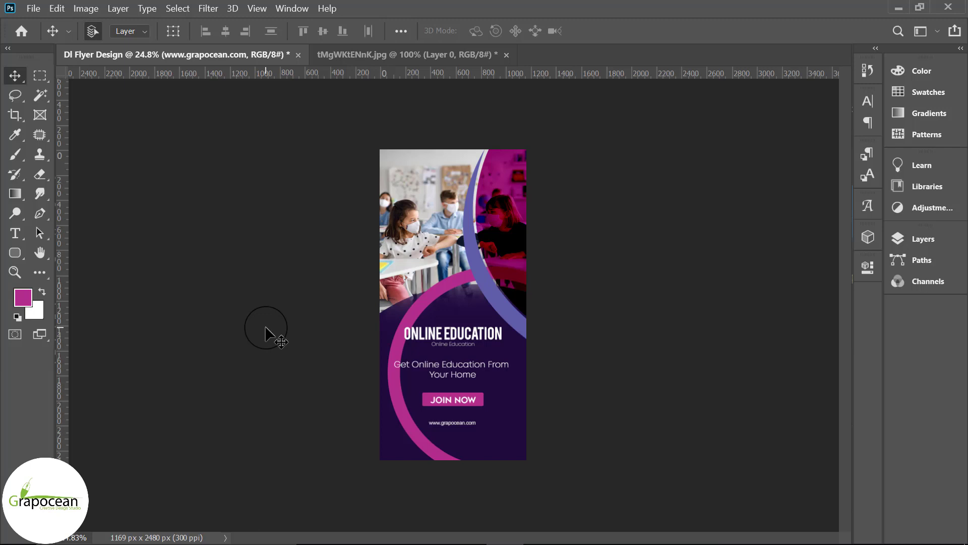
# - Draw a magenta circle about 495 px wide on a new top layer and shift it slightly right over the crossing curves
pyautogui.rightClick(16, 252)
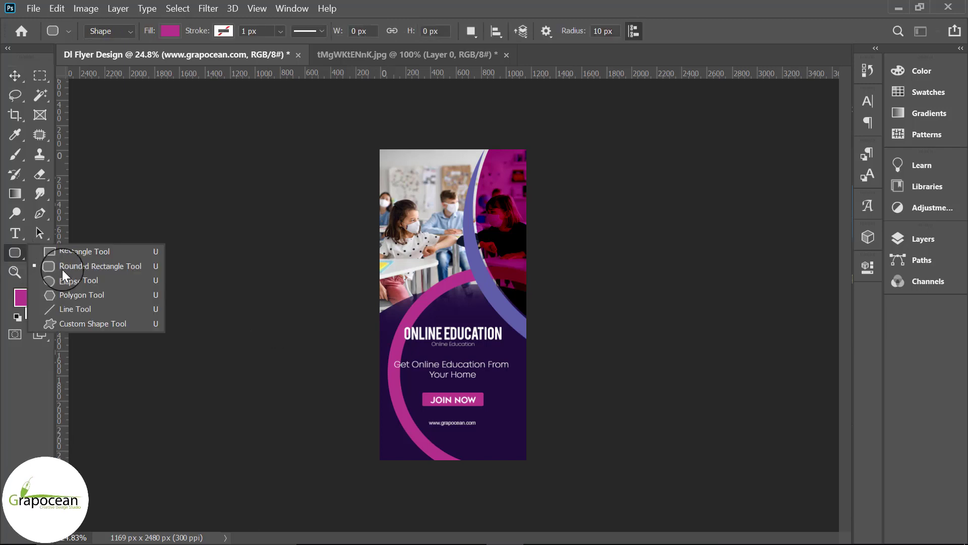
pyautogui.click(67, 283)
pyautogui.click(946, 237)
pyautogui.scroll(3, 806, 339)
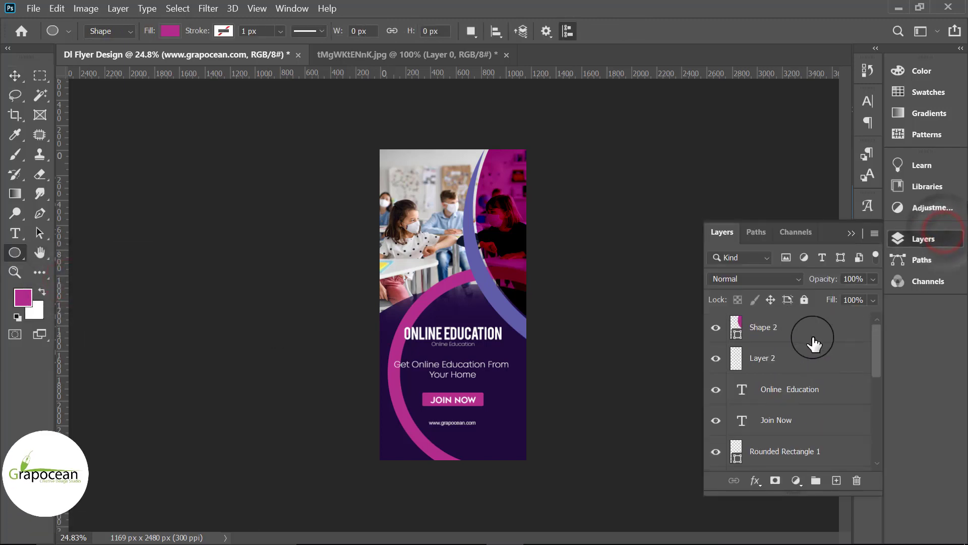
pyautogui.click(804, 327)
pyautogui.click(836, 479)
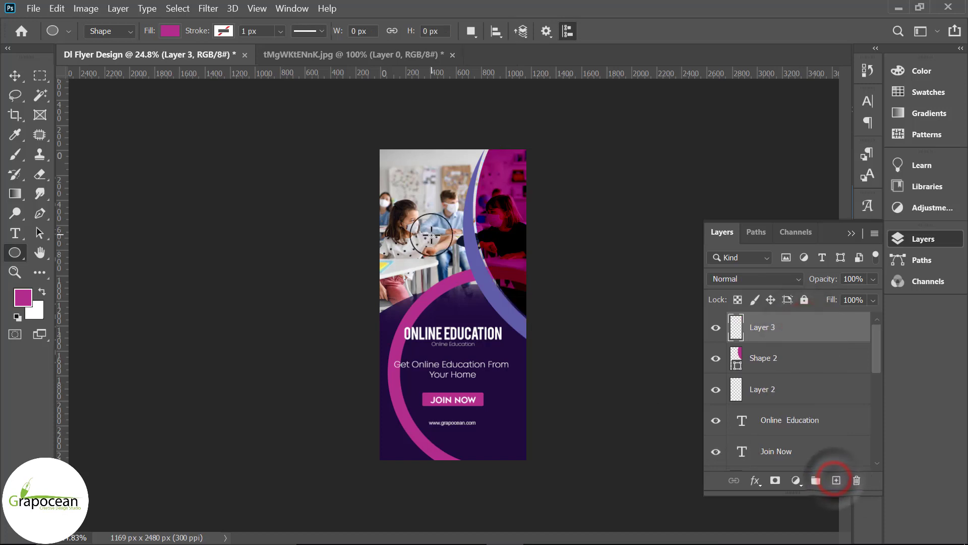
pyautogui.moveTo(514, 296); pyautogui.dragTo(514, 297)
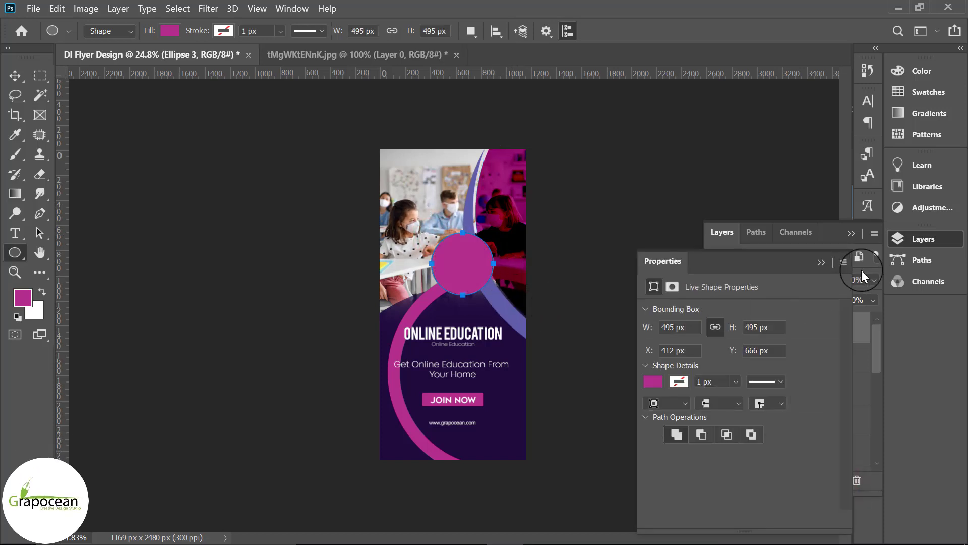
pyautogui.click(822, 262)
pyautogui.click(15, 75)
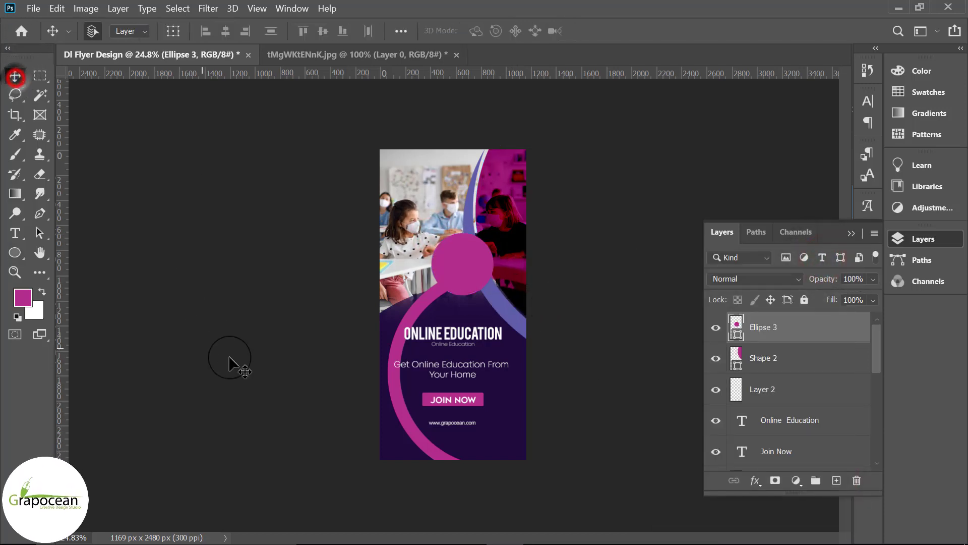
pyautogui.moveTo(462, 277); pyautogui.dragTo(475, 277)
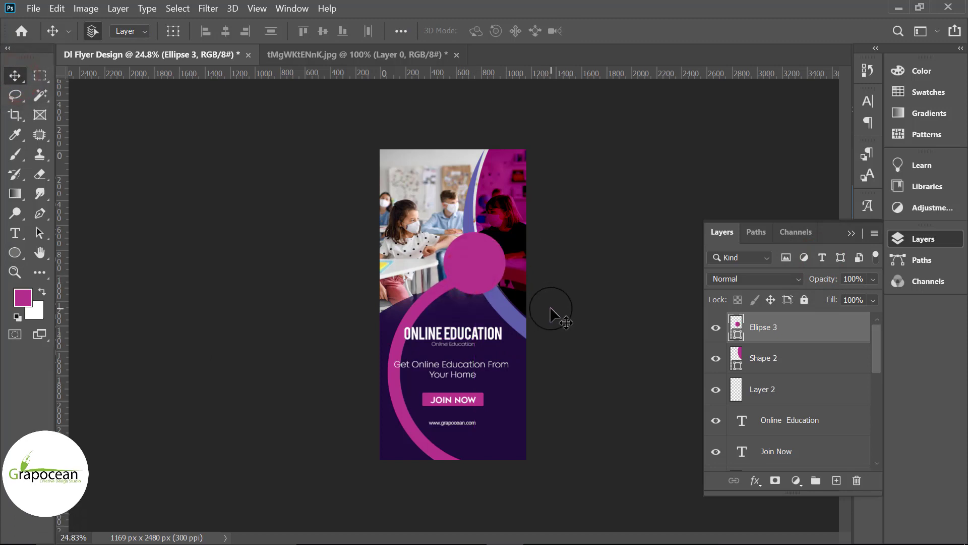
# - Fill the circle with the bright-to-dark blue linear gradient preset
pyautogui.click(14, 253)
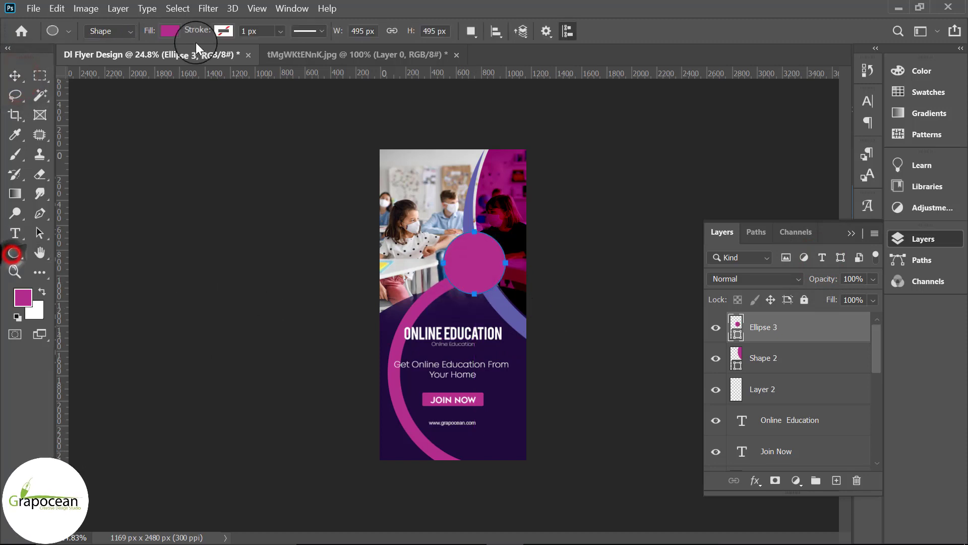
pyautogui.click(171, 32)
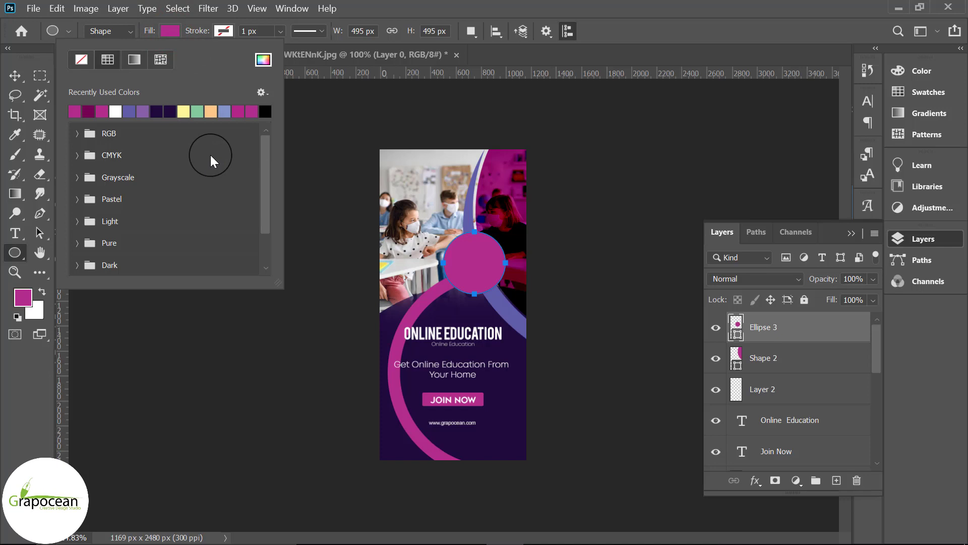
pyautogui.click(134, 59)
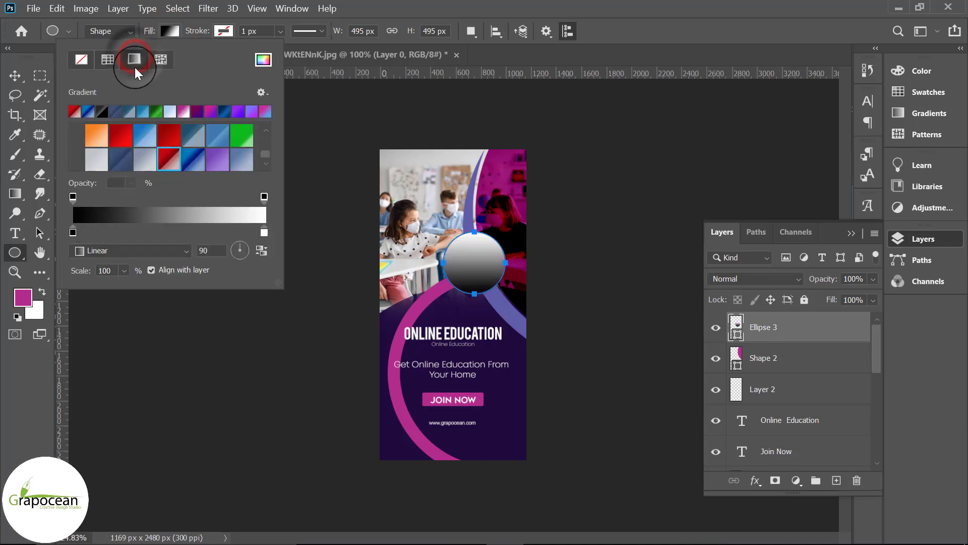
pyautogui.click(123, 157)
pyautogui.click(192, 159)
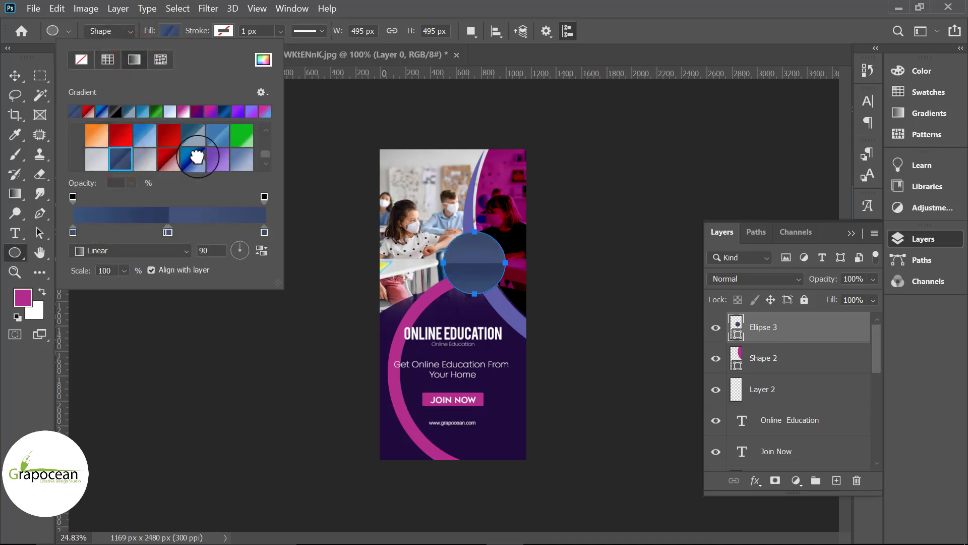
pyautogui.click(15, 74)
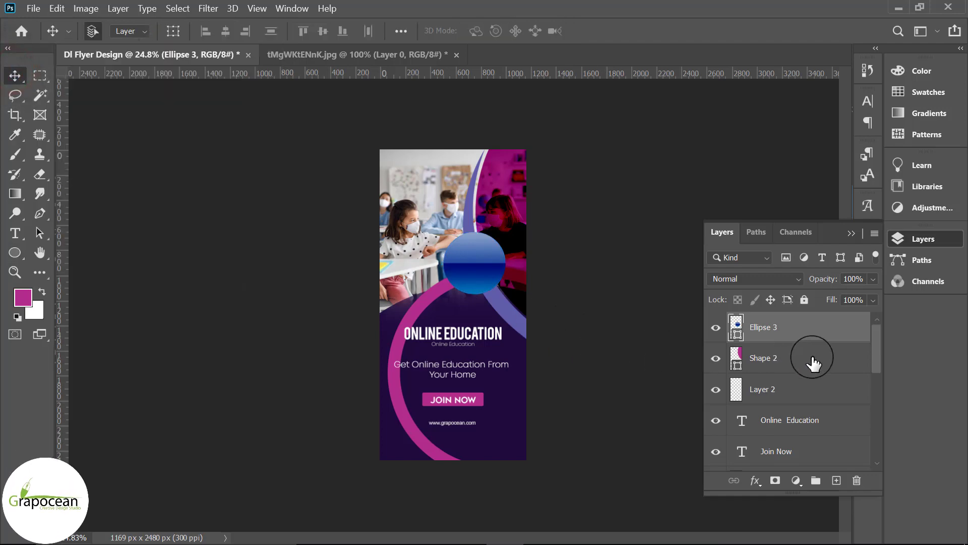
# - Add a thin white Stroke layer effect around the blue gradient circle
pyautogui.rightClick(817, 325)
pyautogui.click(651, 26)
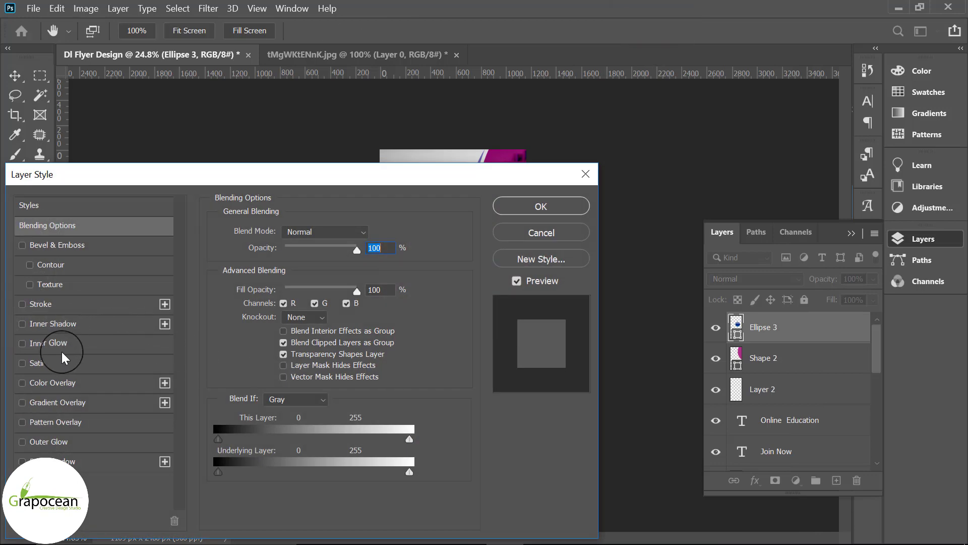
pyautogui.click(38, 303)
pyautogui.moveTo(362, 175)
pyautogui.mouseDown()
pyautogui.moveTo(802, 405)
pyautogui.moveTo(608, 444)
pyautogui.moveTo(370, 461)
pyautogui.mouseUp()
pyautogui.click(558, 495)
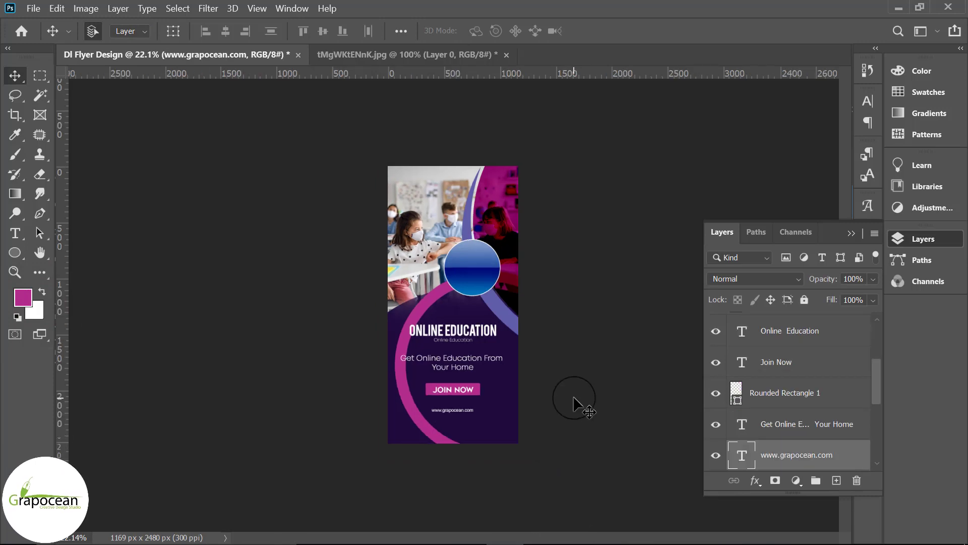
# - Add the white text "25%" over the blue gradient circle on a new top layer
pyautogui.click(16, 233)
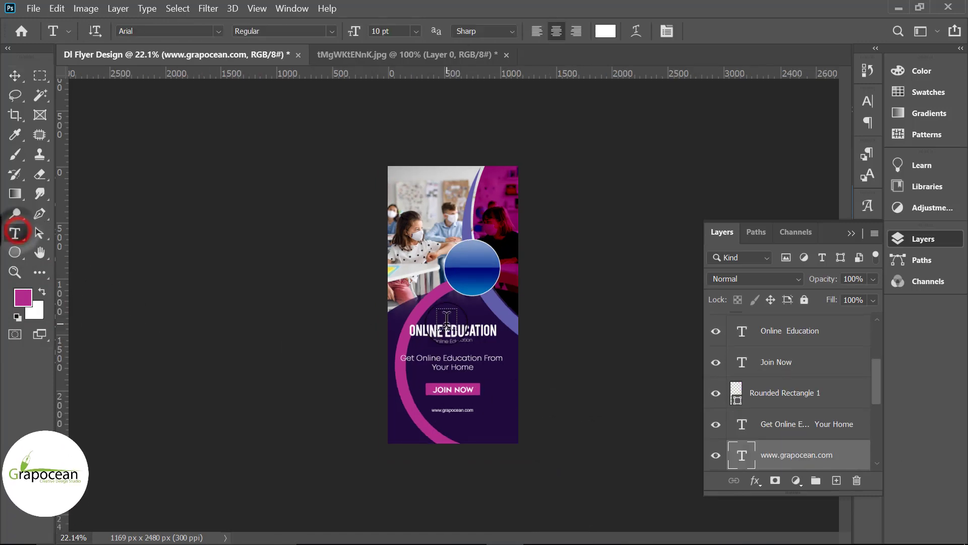
pyautogui.scroll(3, 800, 359)
pyautogui.click(803, 331)
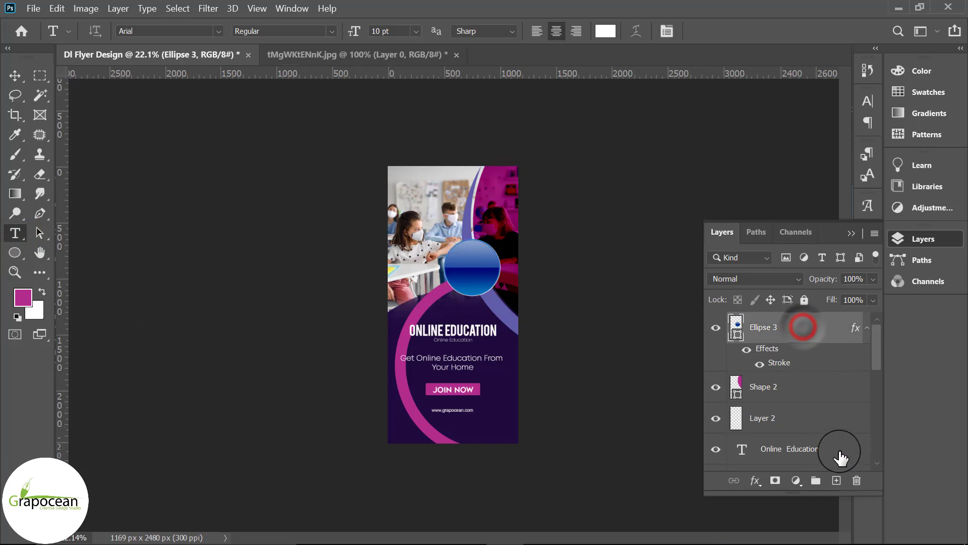
pyautogui.click(836, 480)
pyautogui.scroll(4, 503, 318)
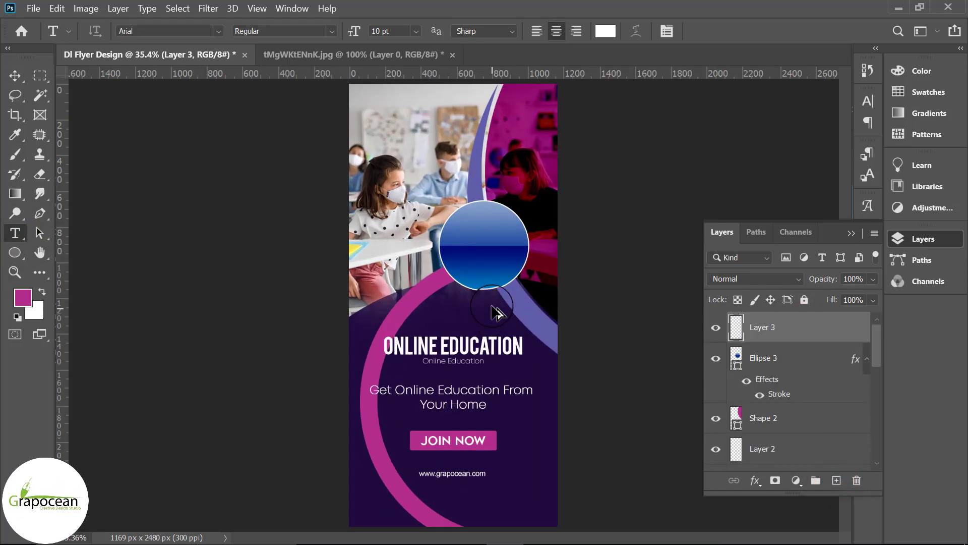
pyautogui.click(471, 212)
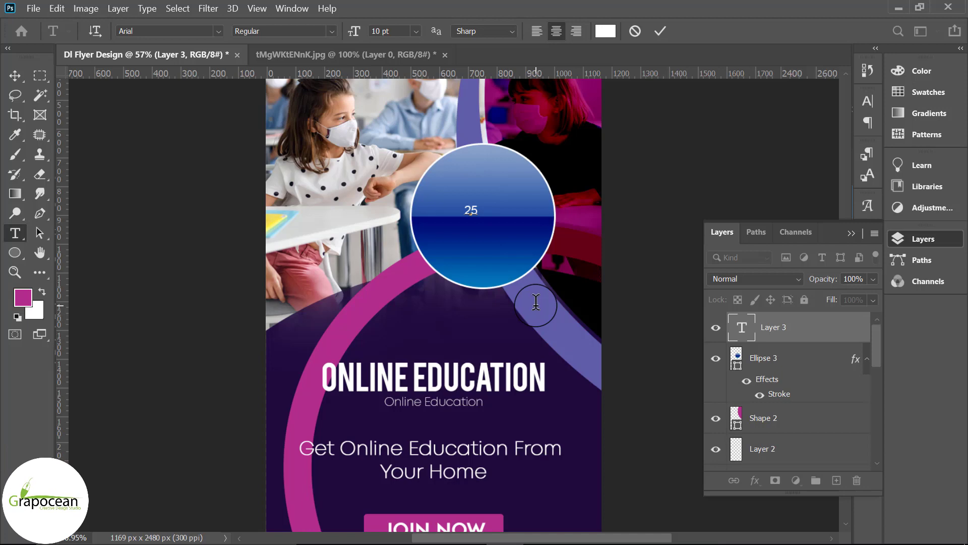
pyautogui.write('25%')
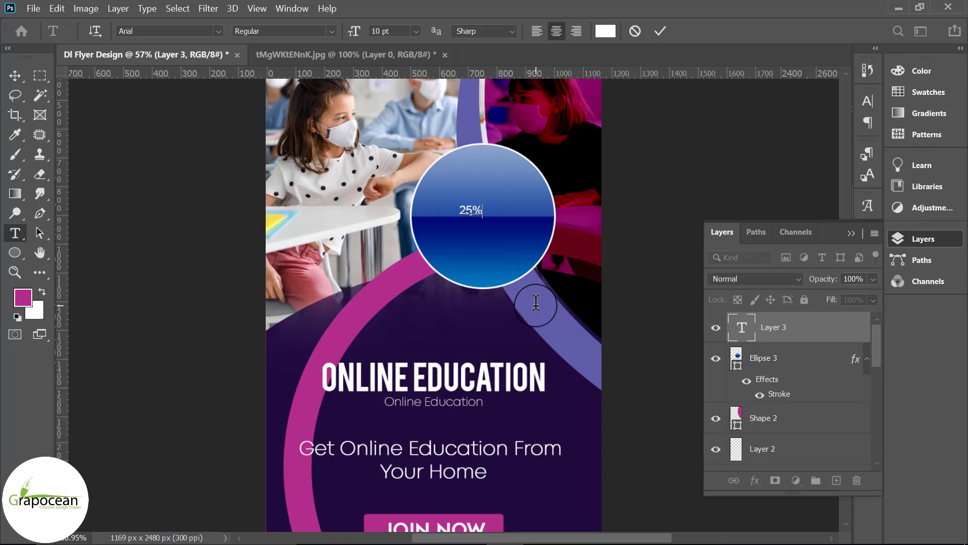
# - Enlarge the "25%" text to 26.18 pt by multiplying its 10 pt size by 1.618 twice
pyautogui.moveTo(483, 212); pyautogui.dragTo(354, 199)
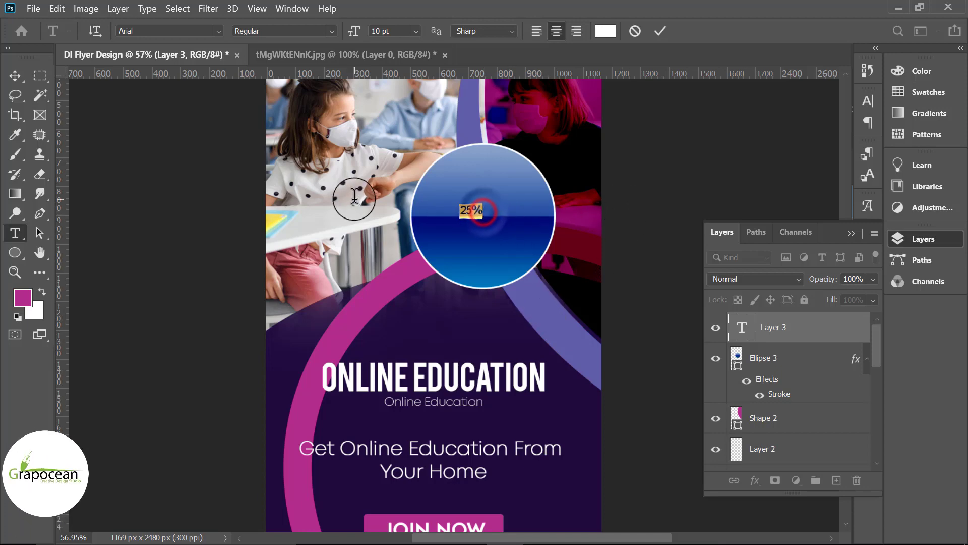
pyautogui.click(379, 31)
pyautogui.write('*1.')
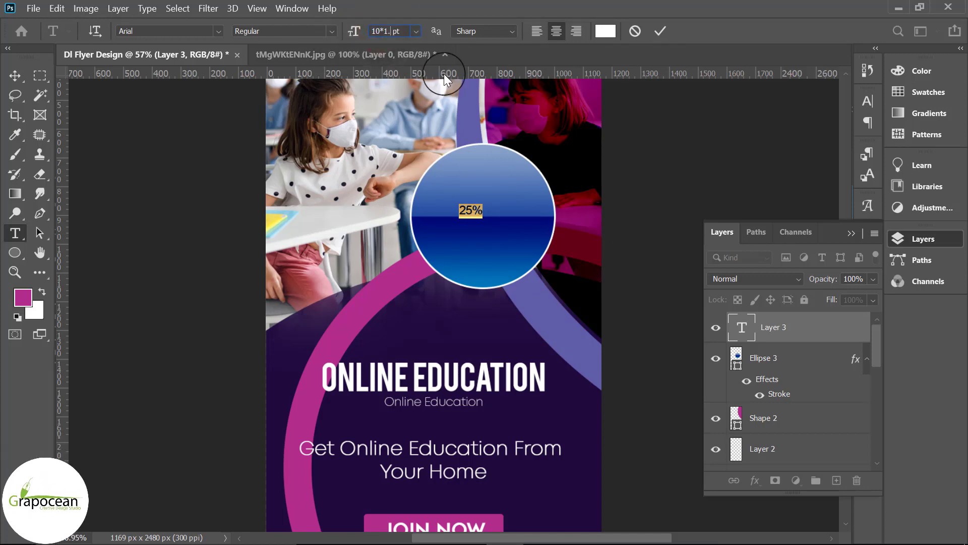
pyautogui.write('61')
pyautogui.press('Return')
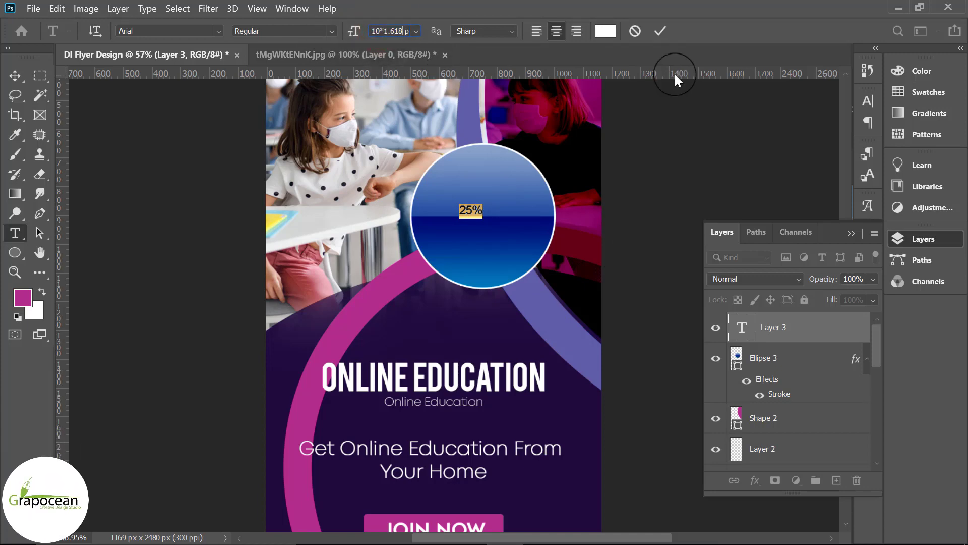
pyautogui.click(405, 31)
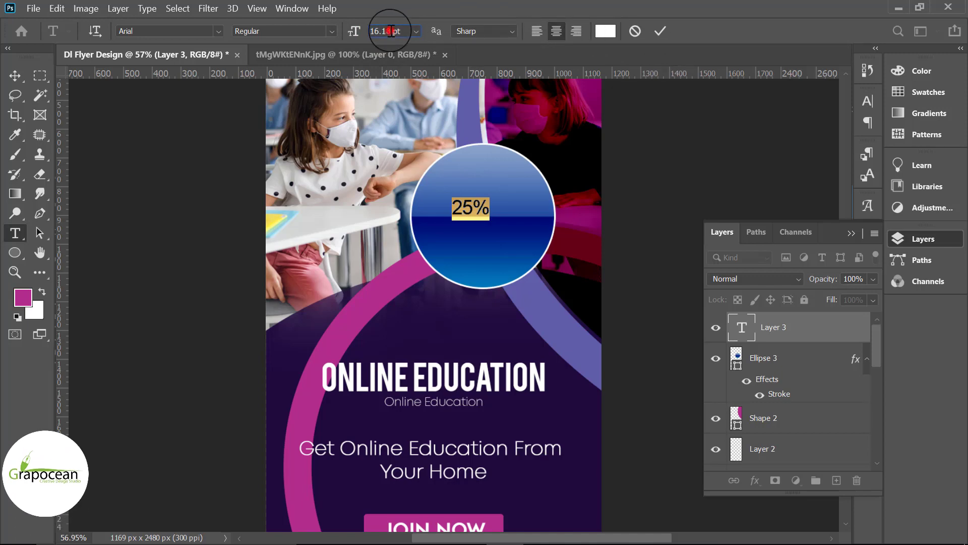
pyautogui.write('*')
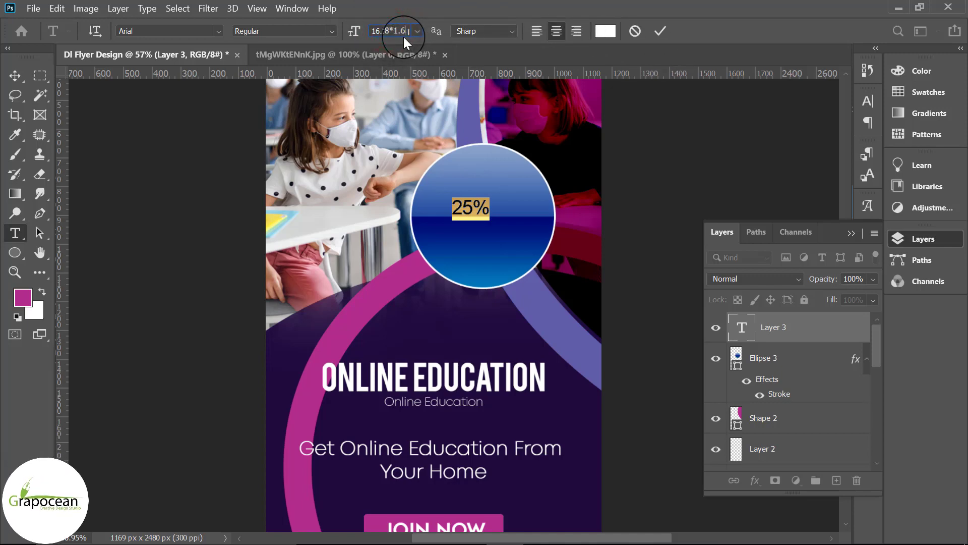
pyautogui.write('1.618 p')
pyautogui.press('Return')
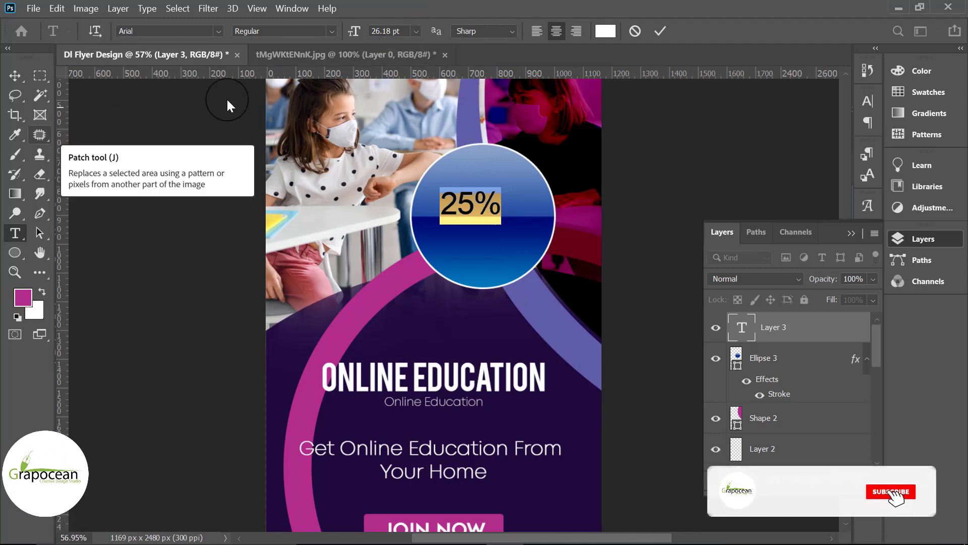
# - Make the "25%" text Bold Italic and centre it in the upper half of the blue circle
pyautogui.click(332, 32)
pyautogui.click(295, 97)
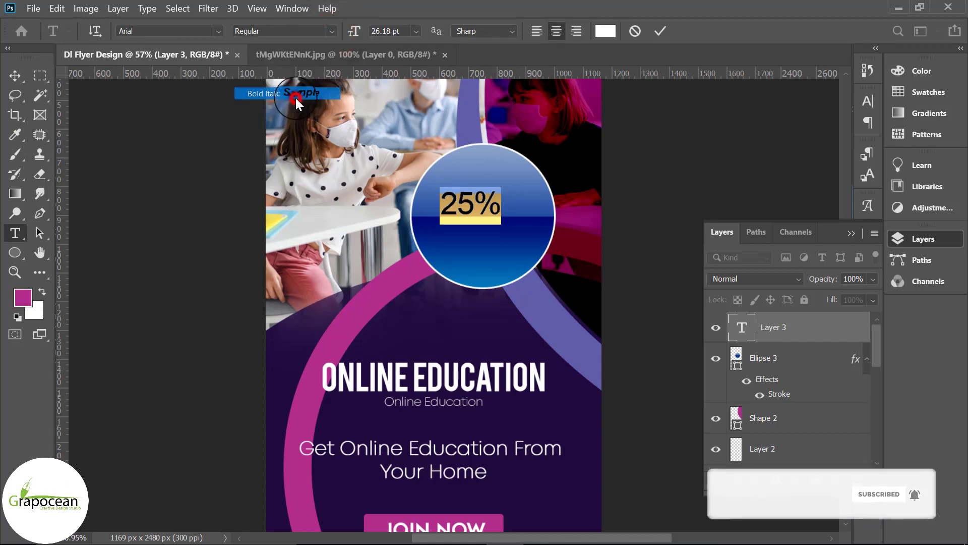
pyautogui.click(15, 76)
pyautogui.moveTo(471, 203); pyautogui.dragTo(482, 201)
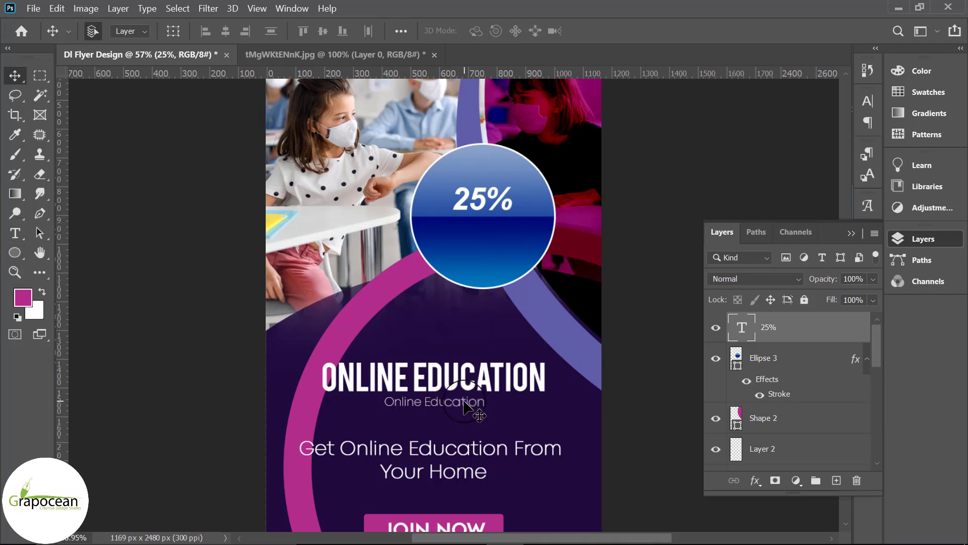
# - Copy the web address text into the circle just below "25%" and change it to a bold "Discount"
pyautogui.scroll(-3, 466, 403)
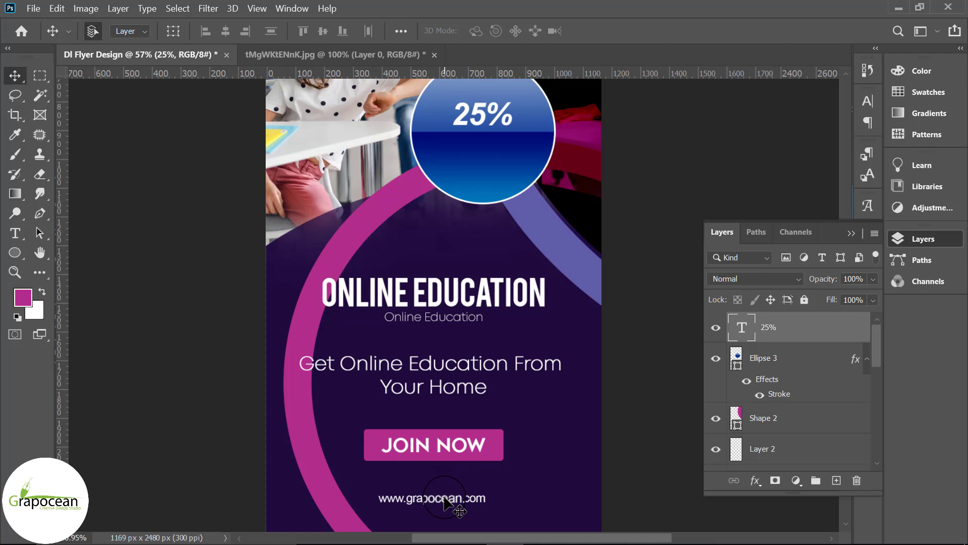
pyautogui.moveTo(445, 501); pyautogui.dragTo(497, 154)
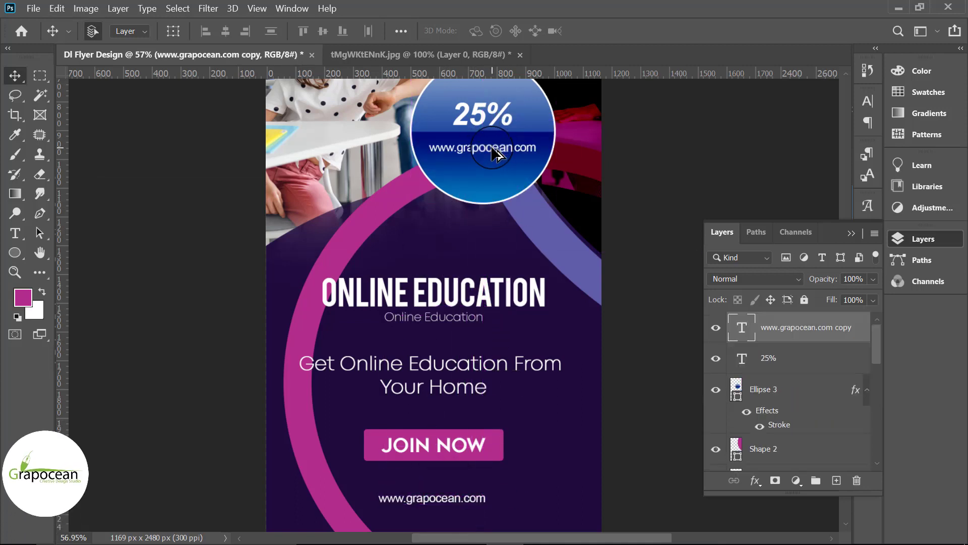
pyautogui.click(15, 233)
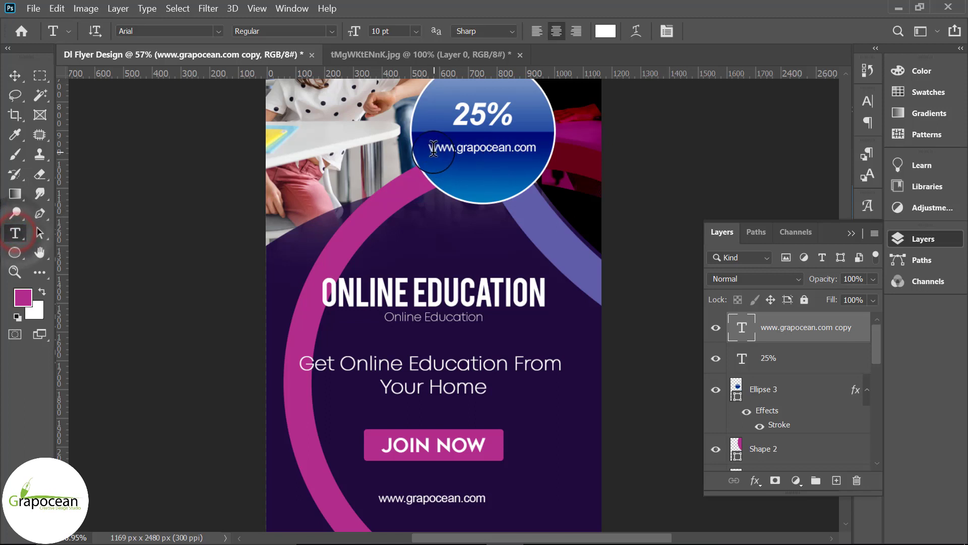
pyautogui.press('BackSpace')
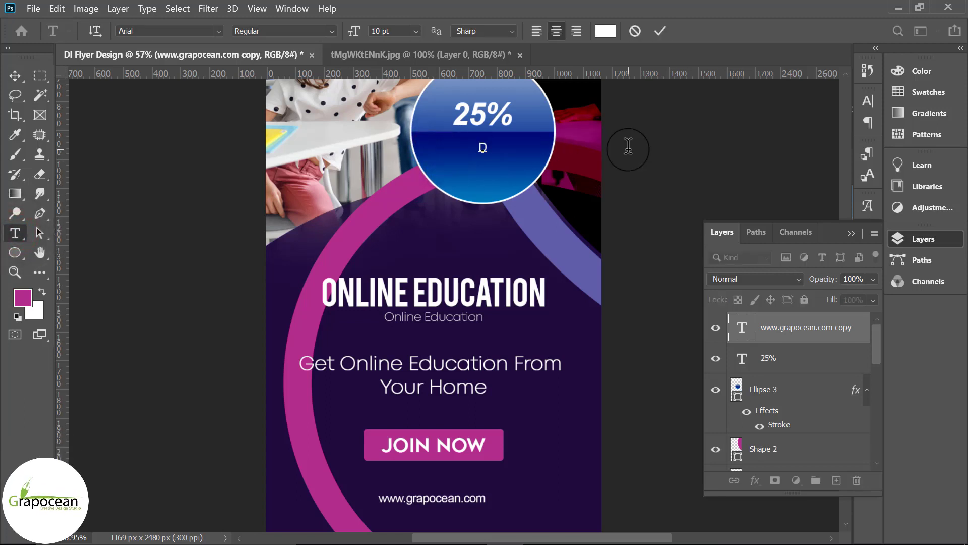
pyautogui.write('Discount')
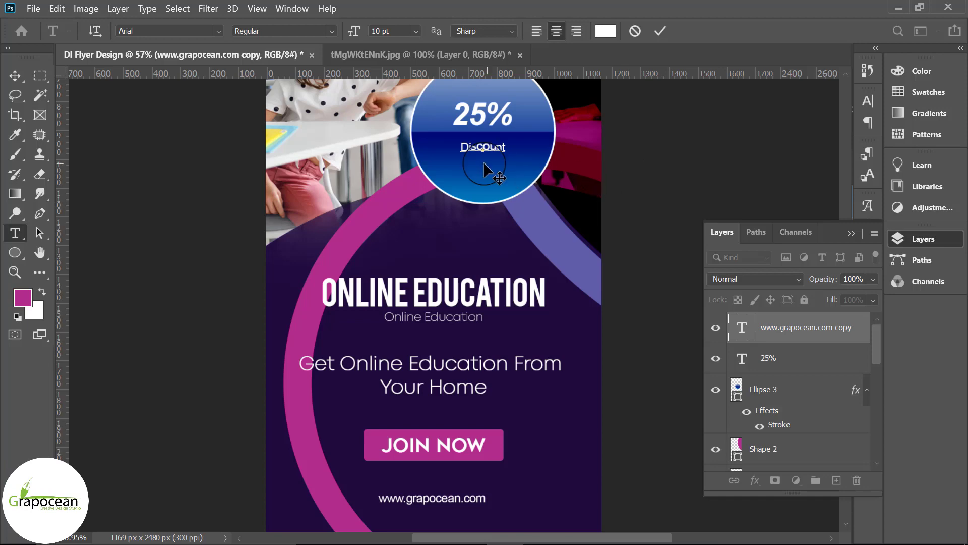
pyautogui.scroll(2, 484, 163)
pyautogui.scroll(3, 534, 216)
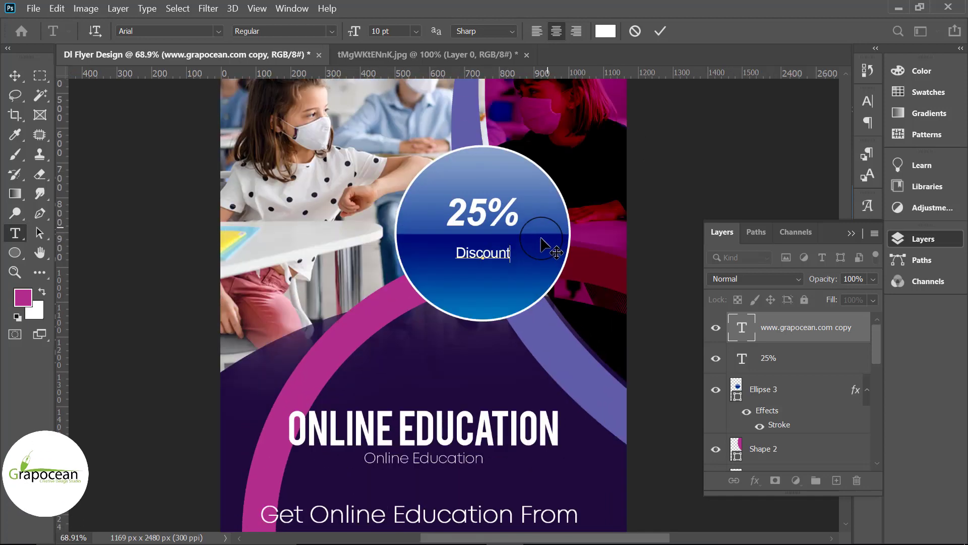
pyautogui.scroll(8, 521, 262)
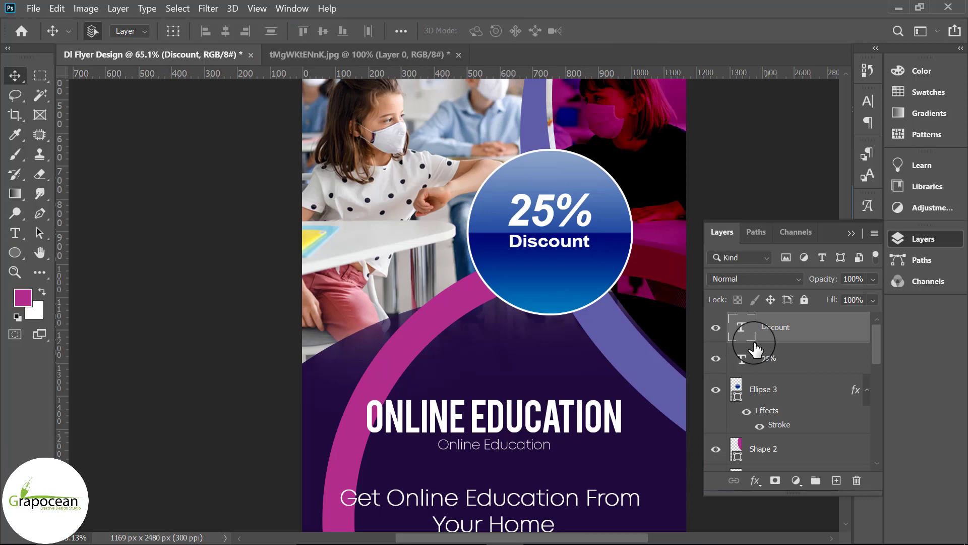
# - Scale the blue circle down to about 72% and centre it behind the "25% Discount" text
pyautogui.keyDown('ctrl'); pyautogui.click(582, 276); pyautogui.keyUp('ctrl')
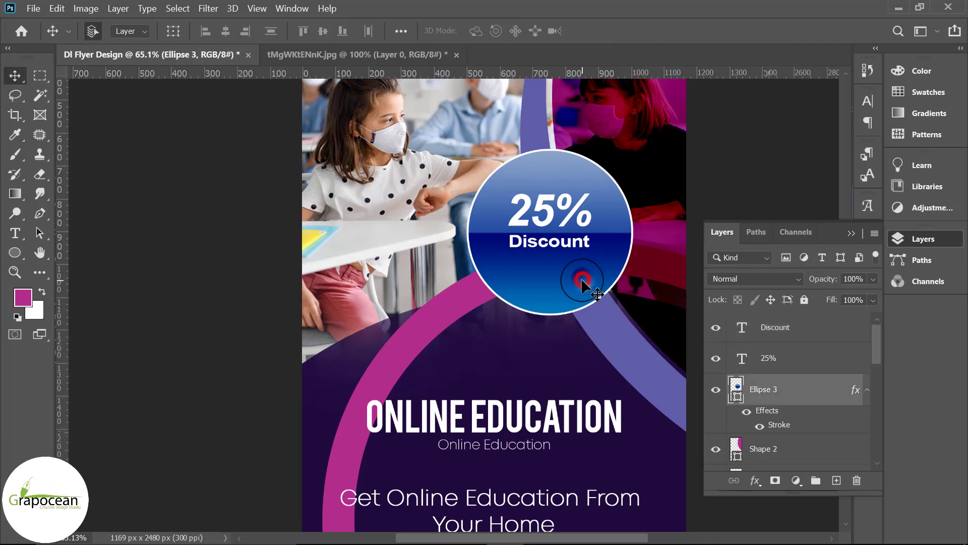
pyautogui.hotkey('ctrl', 't')
pyautogui.moveTo(630, 316); pyautogui.dragTo(568, 274)
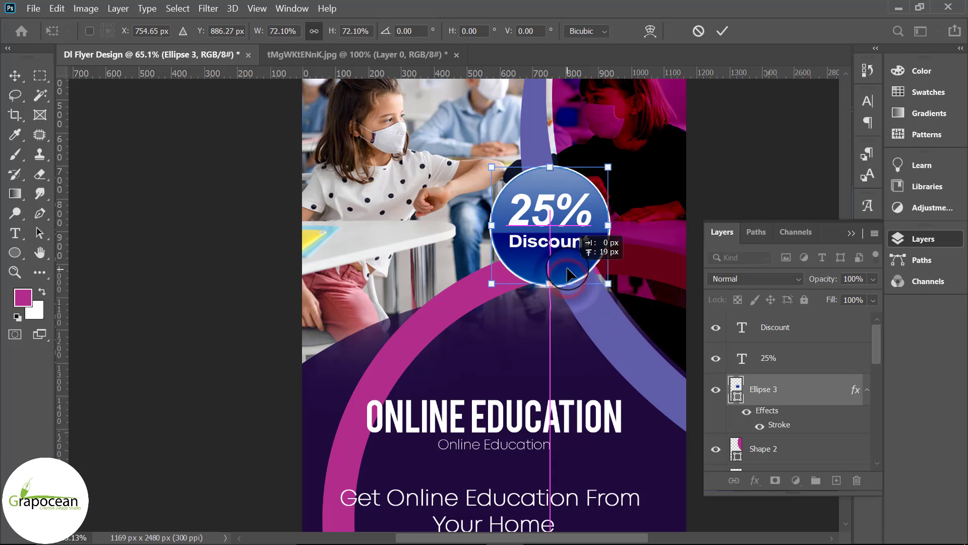
pyautogui.press('Return')
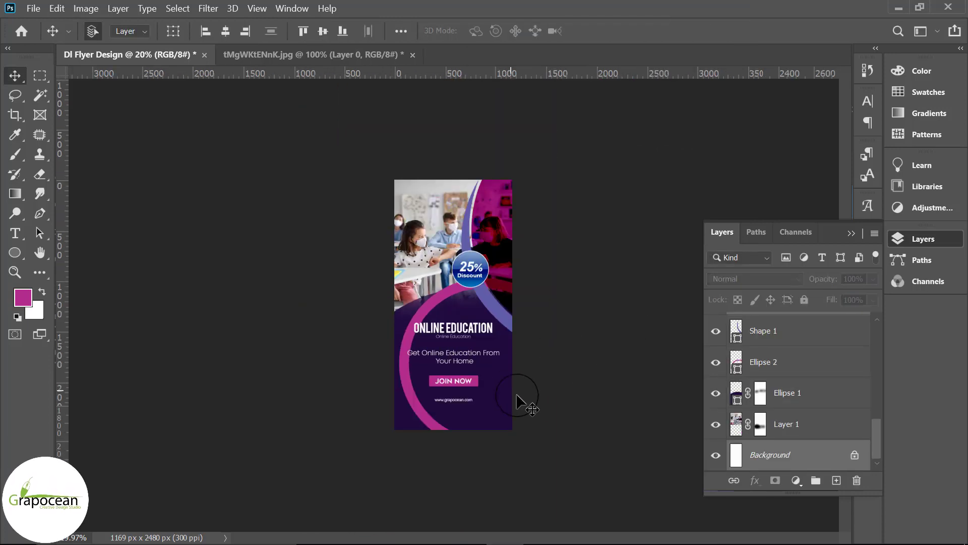
# - Draw a white horizontal line about 1334 px long and 1 px thick across the flyer above the tagline
pyautogui.scroll(6, 525, 403)
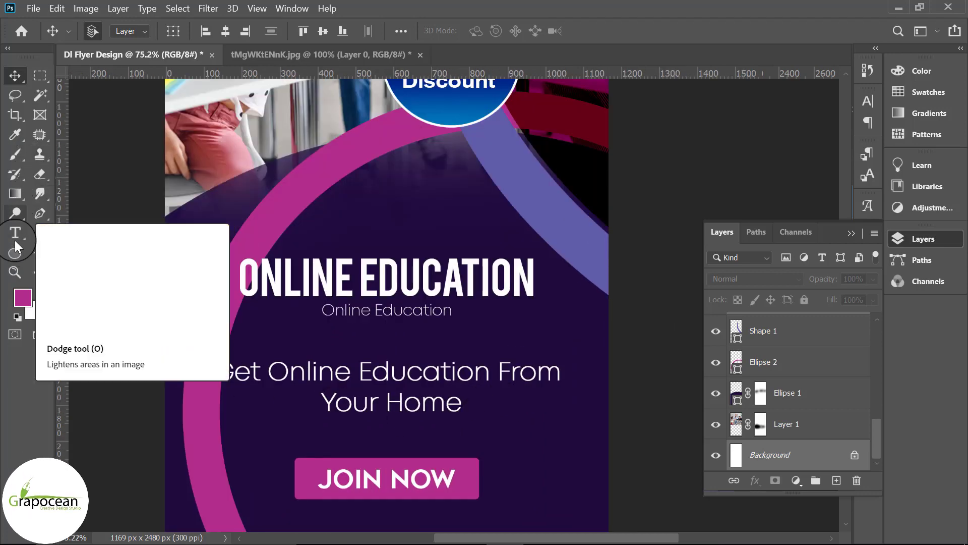
pyautogui.click(15, 252)
pyautogui.click(84, 309)
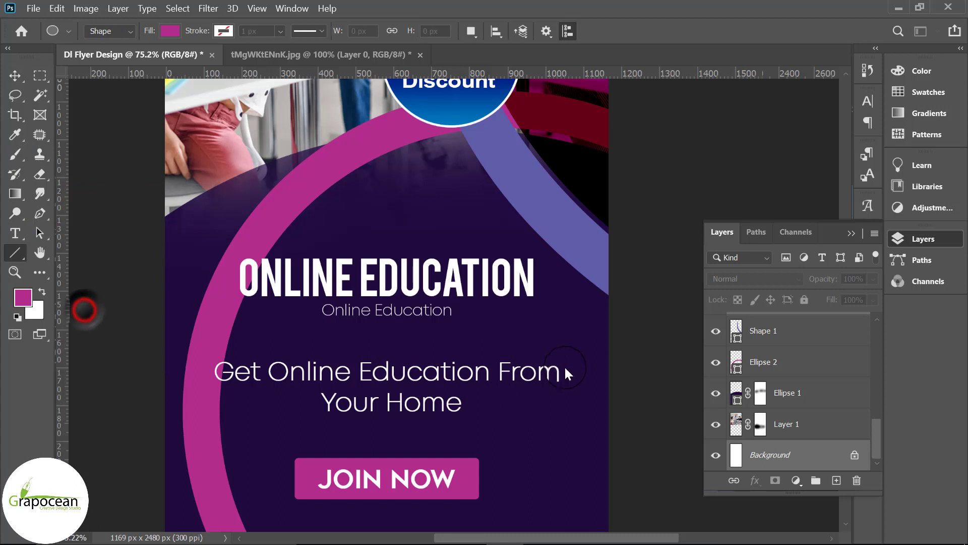
pyautogui.moveTo(630, 358); pyautogui.dragTo(126, 359)
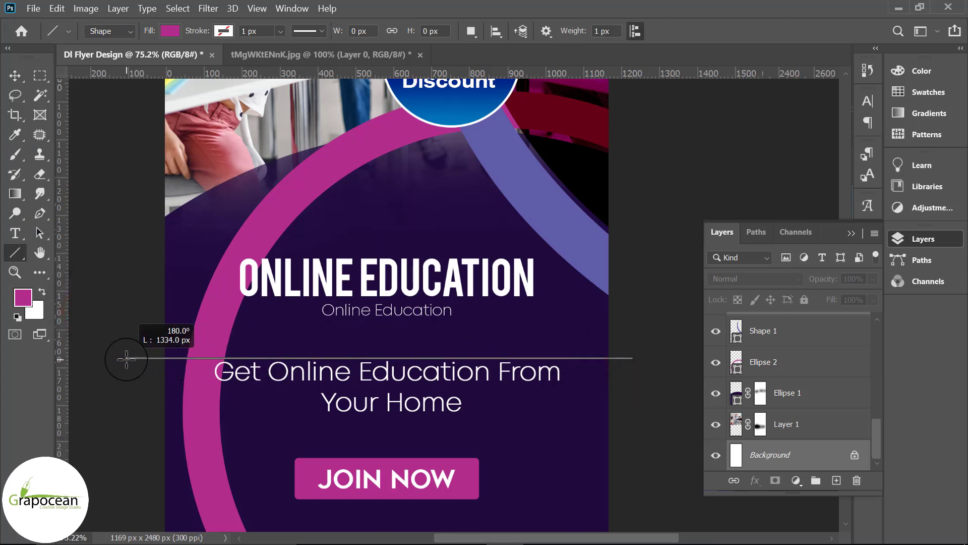
pyautogui.moveTo(203, 348); pyautogui.dragTo(203, 348)
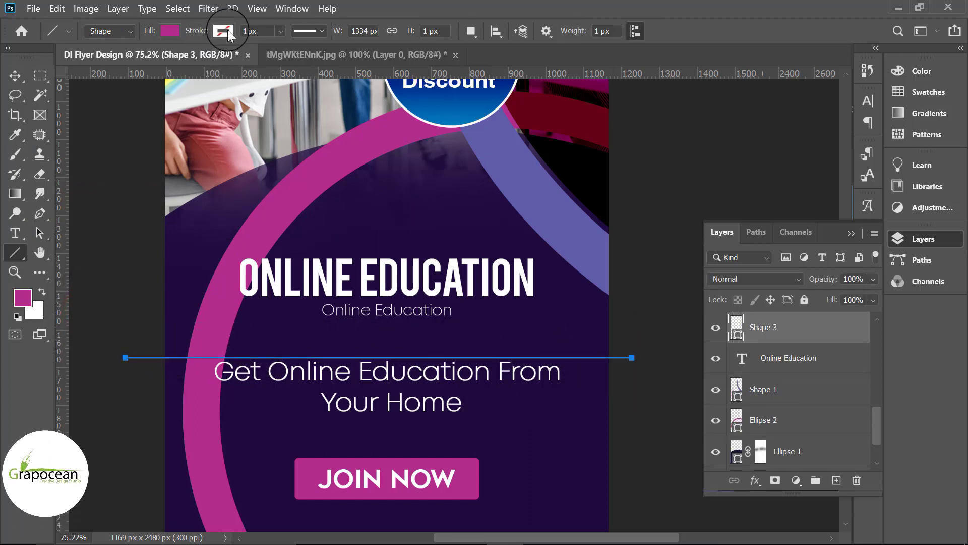
pyautogui.click(177, 36)
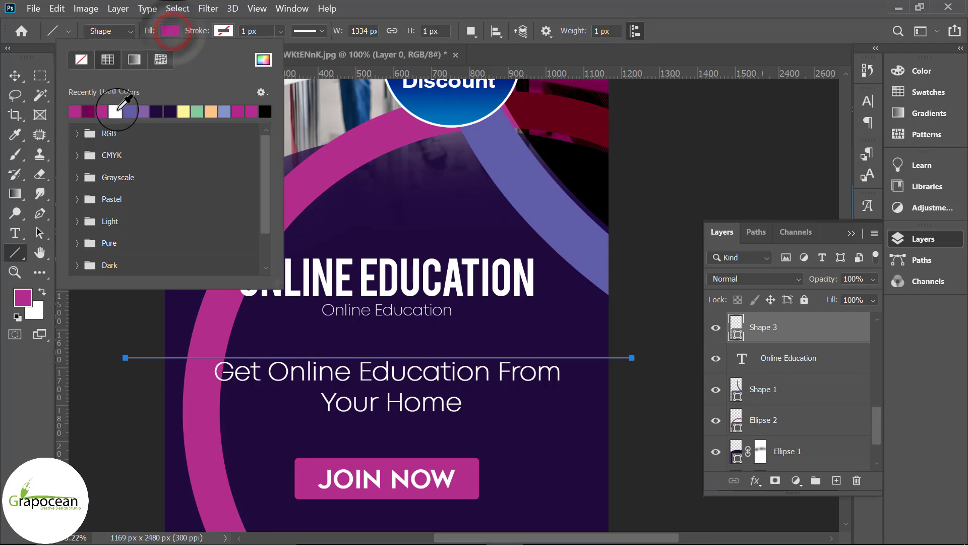
pyautogui.click(75, 111)
pyautogui.click(16, 75)
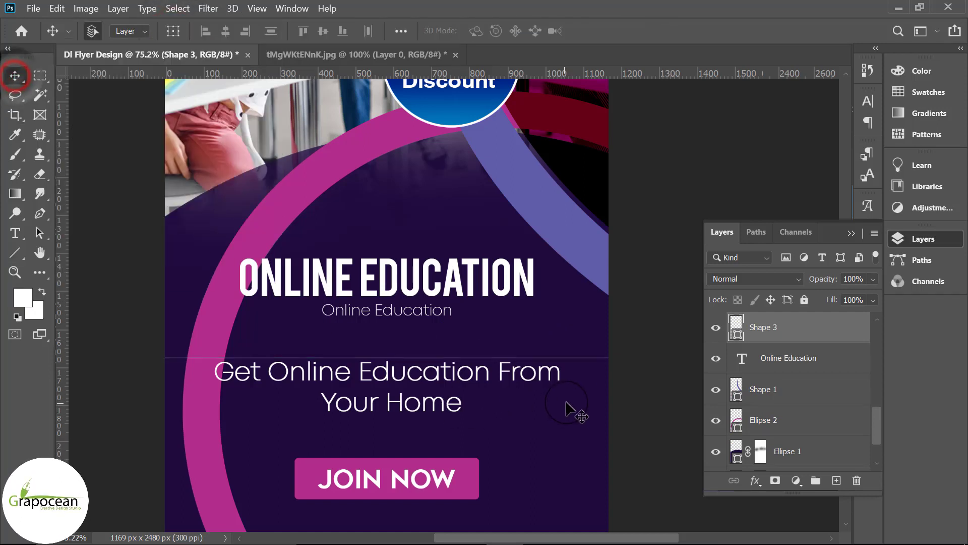
# - Nudge the white line up slightly to leave a small gap above the tagline
pyautogui.press('Up')
pyautogui.press('Up')
pyautogui.press('Up')
pyautogui.press('Up')
pyautogui.press('Up')
pyautogui.press('Up')
pyautogui.press('Up')
pyautogui.press('Up')
pyautogui.press('Up')
pyautogui.press('Up')
pyautogui.press('Up')
pyautogui.press('Up')
pyautogui.press('Up')
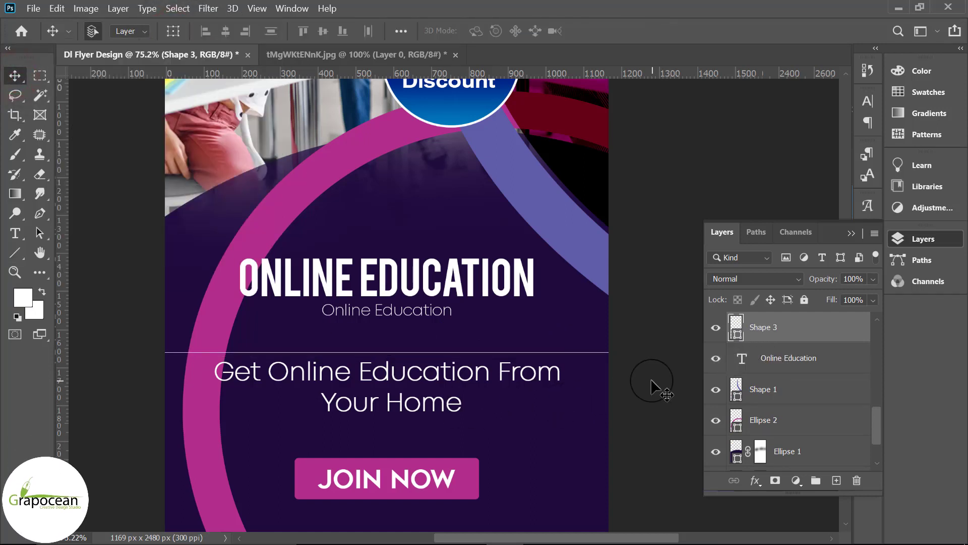
# - Duplicate the white line and place the copy between the tagline and the Join Now button
pyautogui.moveTo(833, 333); pyautogui.dragTo(836, 480)
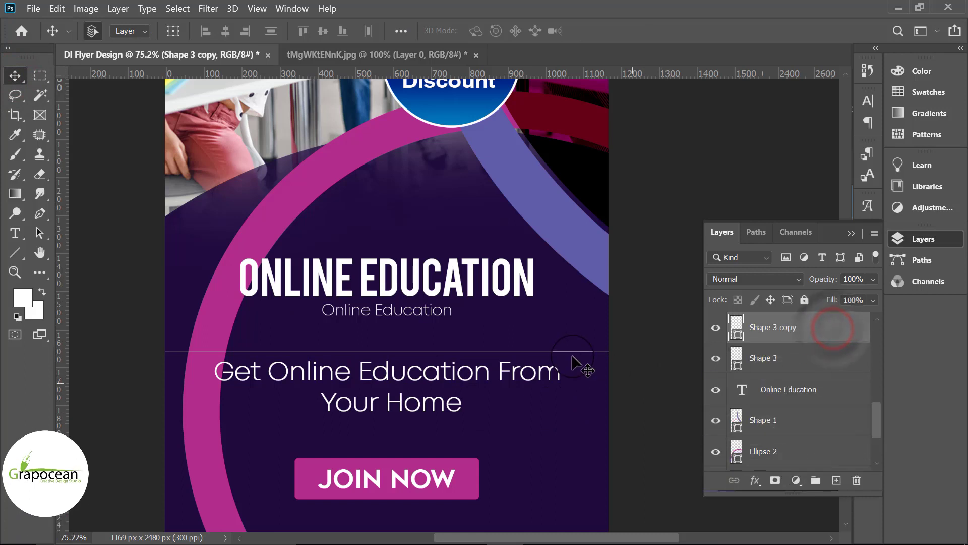
pyautogui.hotkey('ctrl', 't')
pyautogui.scroll(3, 393, 355)
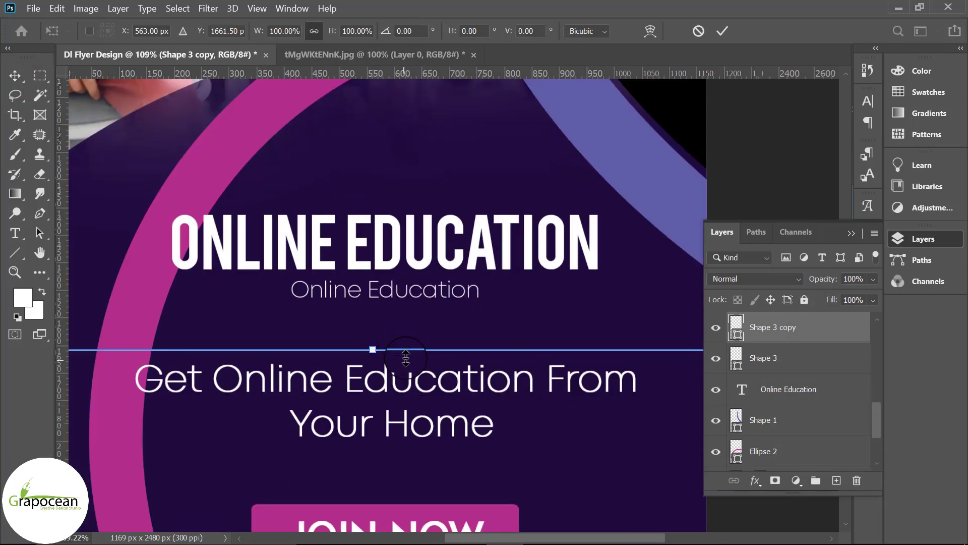
pyautogui.click(410, 349)
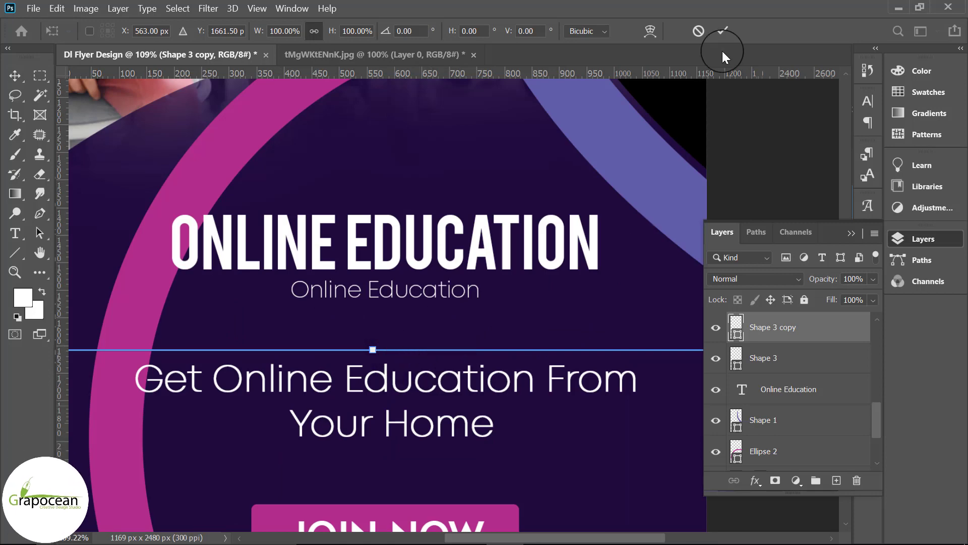
pyautogui.click(723, 30)
pyautogui.moveTo(427, 413); pyautogui.dragTo(421, 457)
pyautogui.scroll(-8, 587, 441)
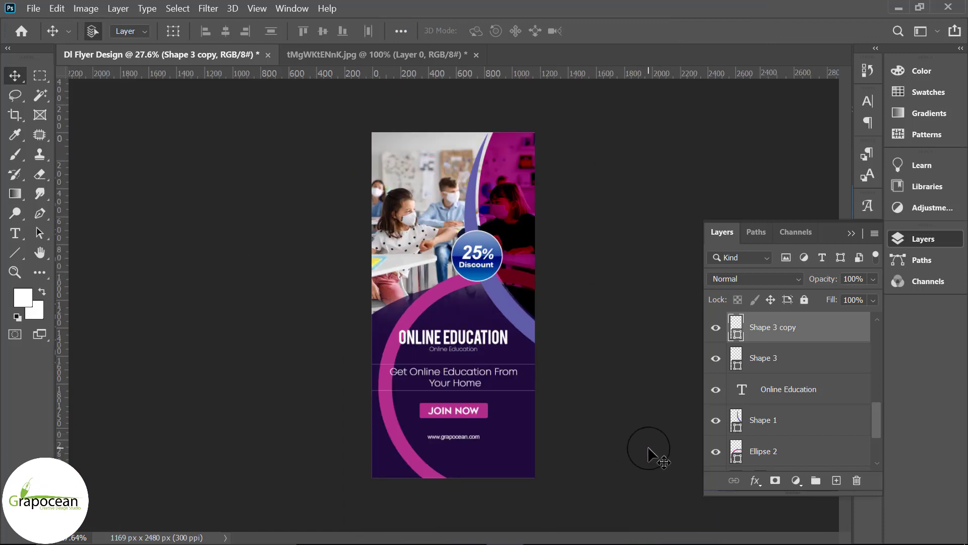